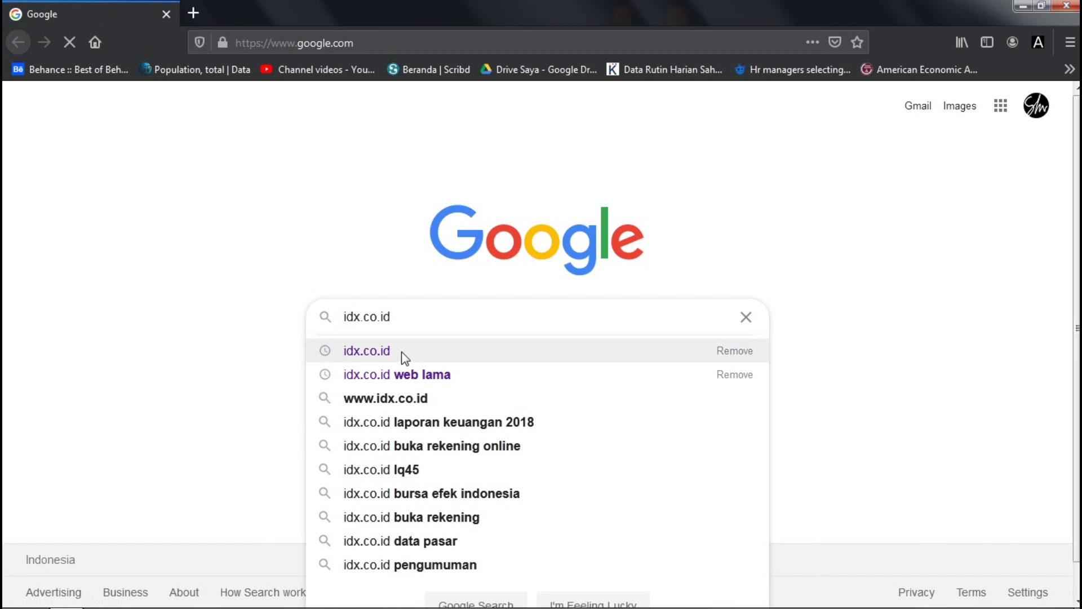
pyautogui.click(386, 400)
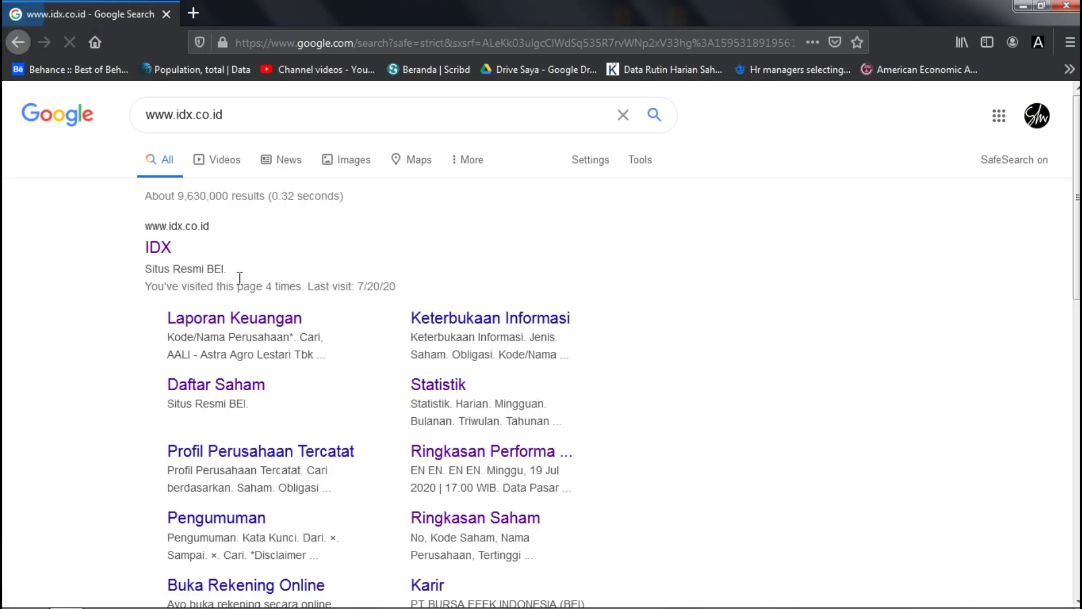
pyautogui.click(158, 248)
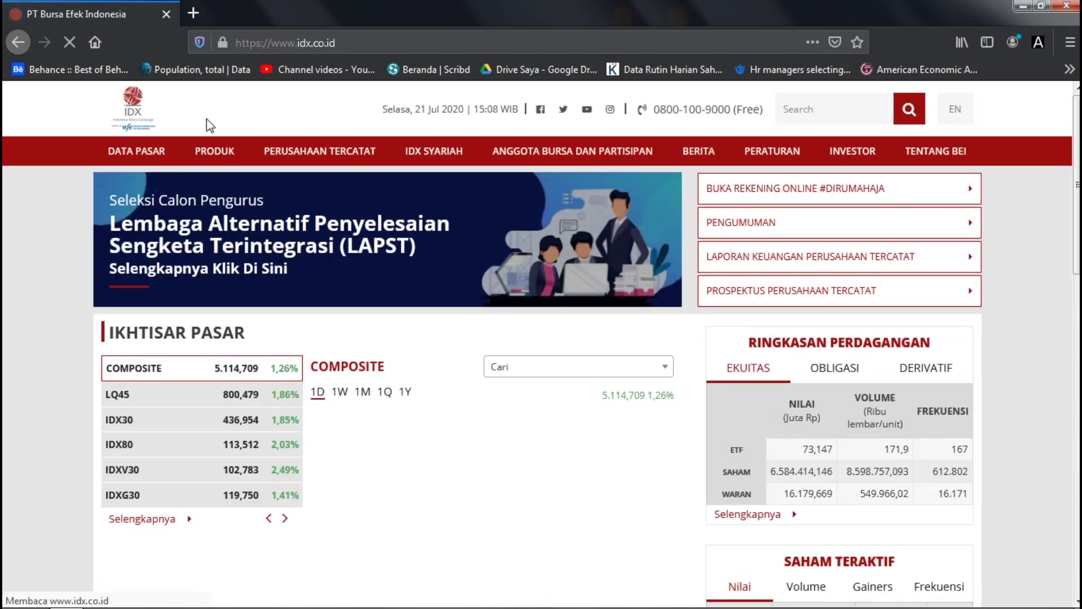
pyautogui.moveTo(140, 151)
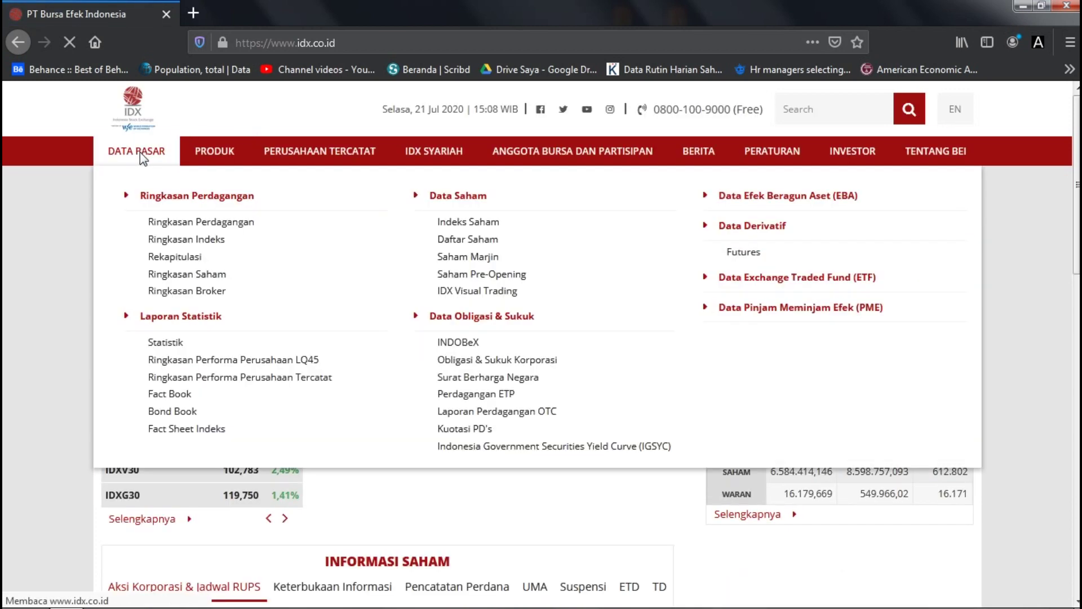
pyautogui.click(169, 344)
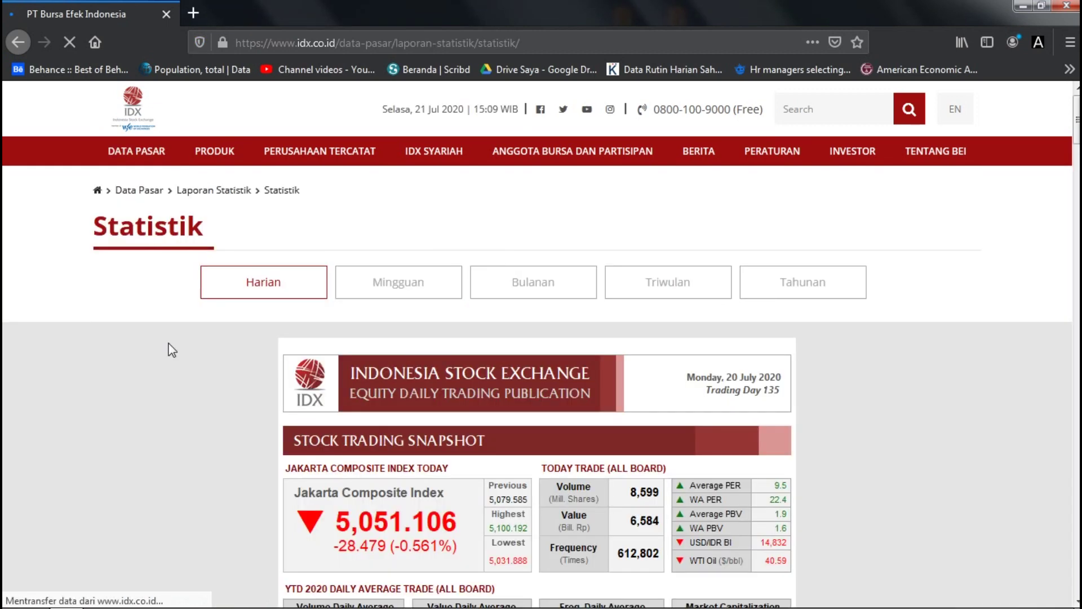
pyautogui.click(546, 285)
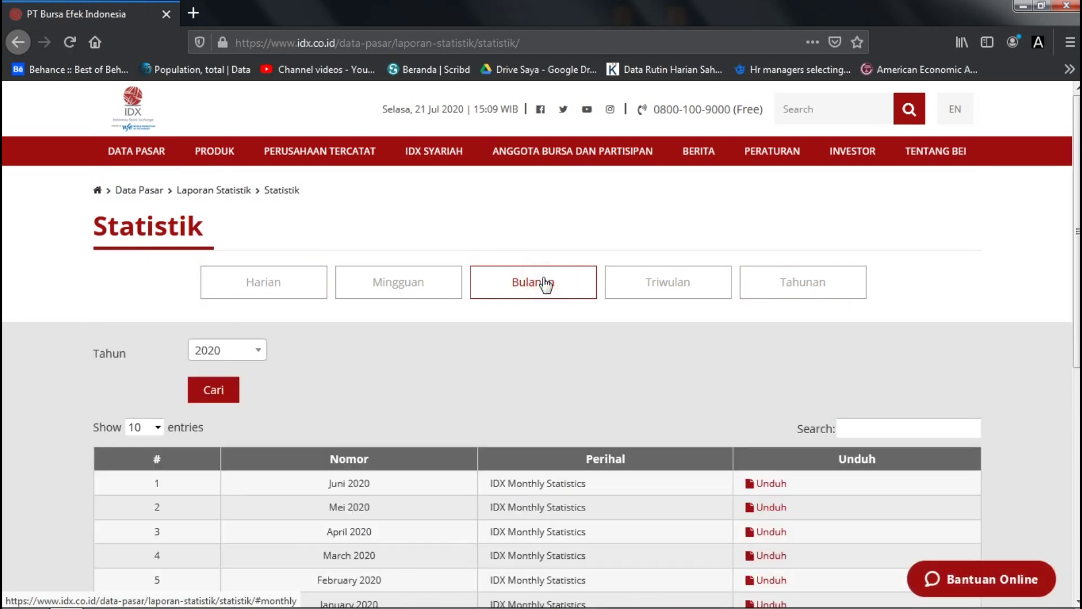
# - Open the Juni 2020 IDX Monthly Statistics PDF and save the file to the computer
pyautogui.click(771, 483)
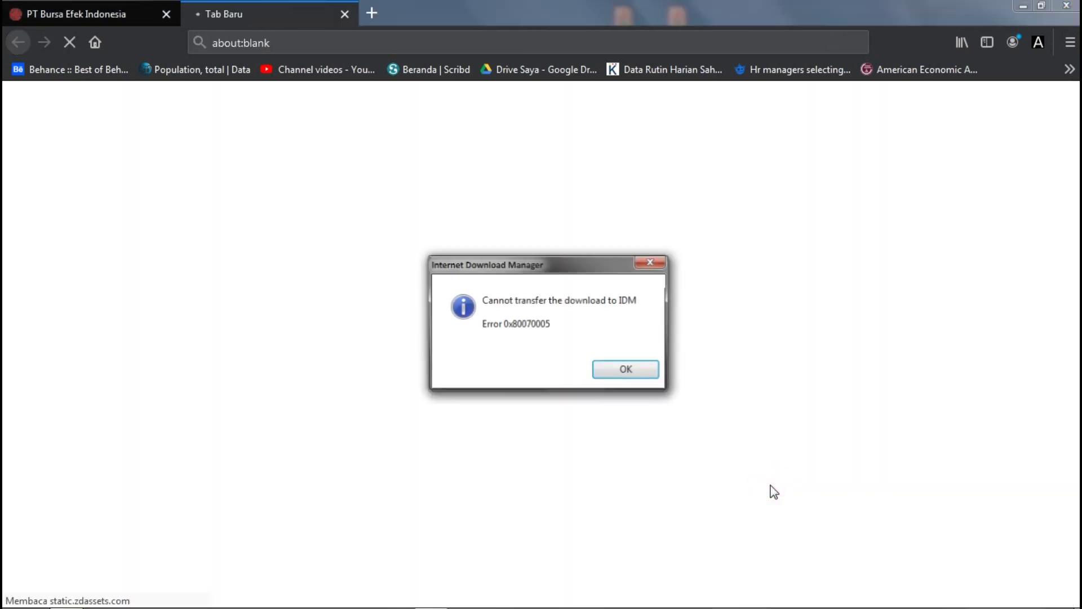
pyautogui.click(653, 263)
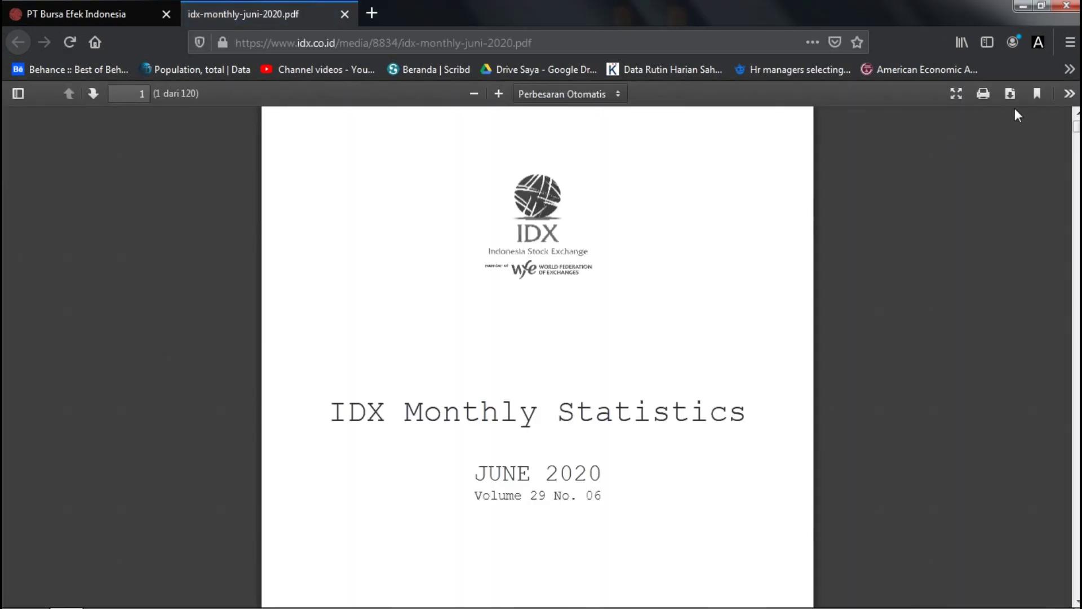
pyautogui.click(1010, 94)
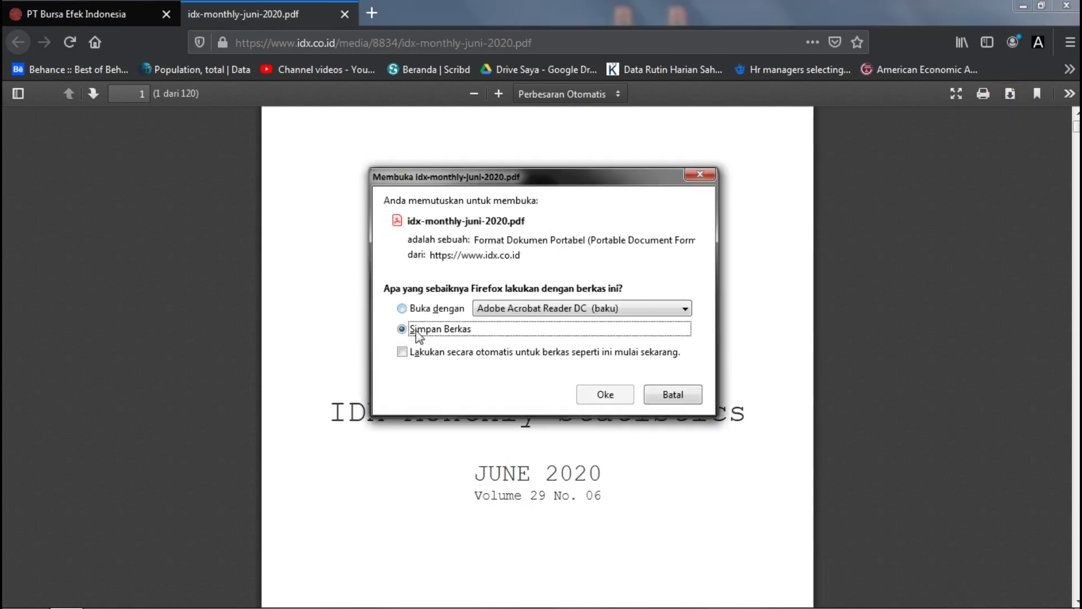
pyautogui.click(612, 392)
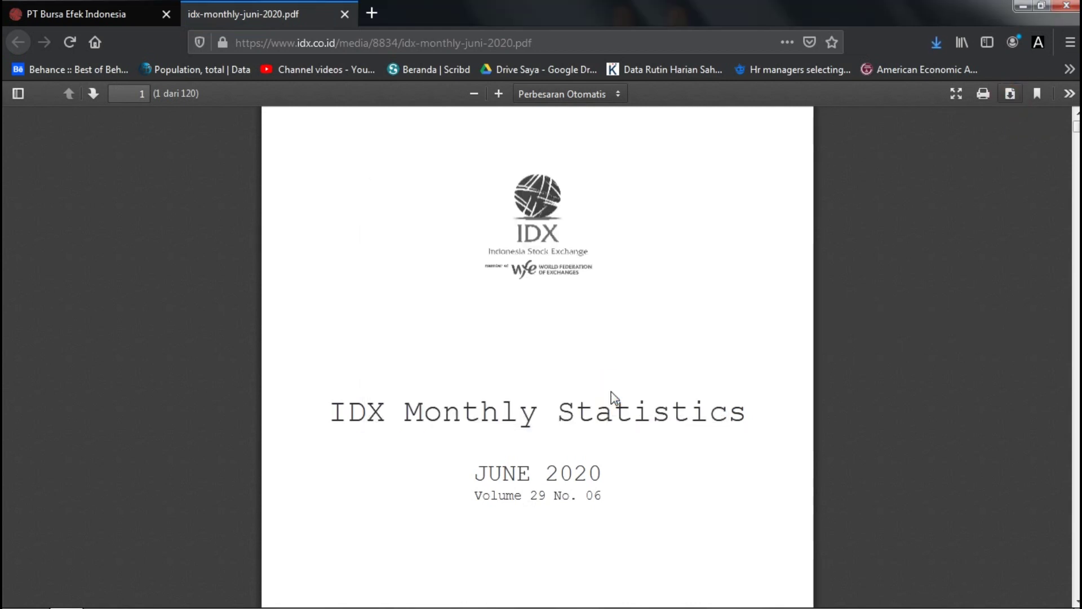
# - Open the downloaded idx-monthly-juni-2020 file in Adobe Acrobat Reader, collapse the tools pane and set the zoom to 150%
pyautogui.click(937, 43)
pyautogui.click(925, 83)
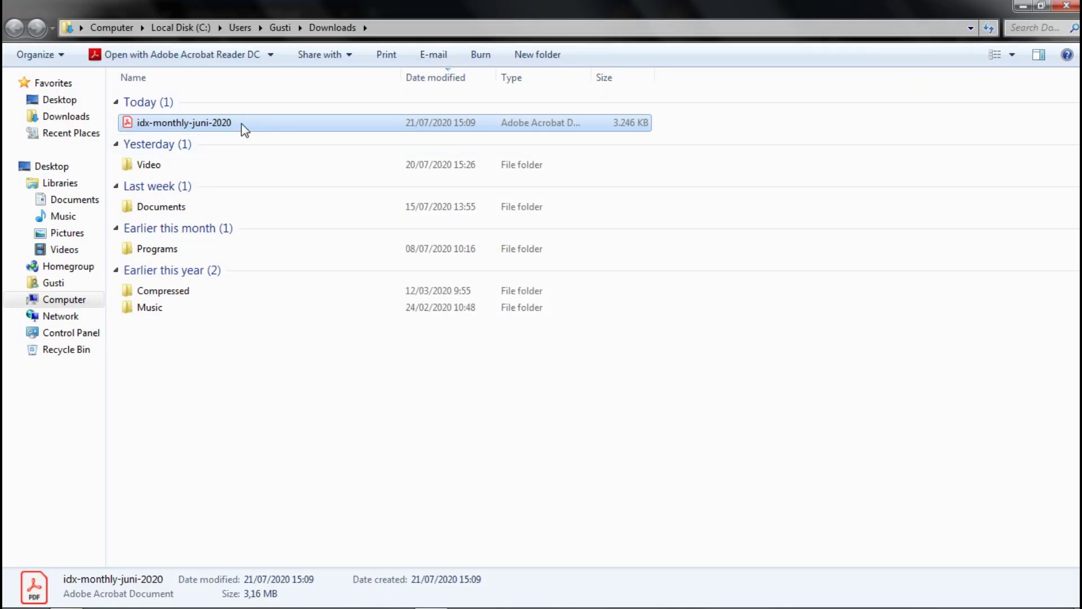
pyautogui.rightClick(241, 123)
pyautogui.click(272, 148)
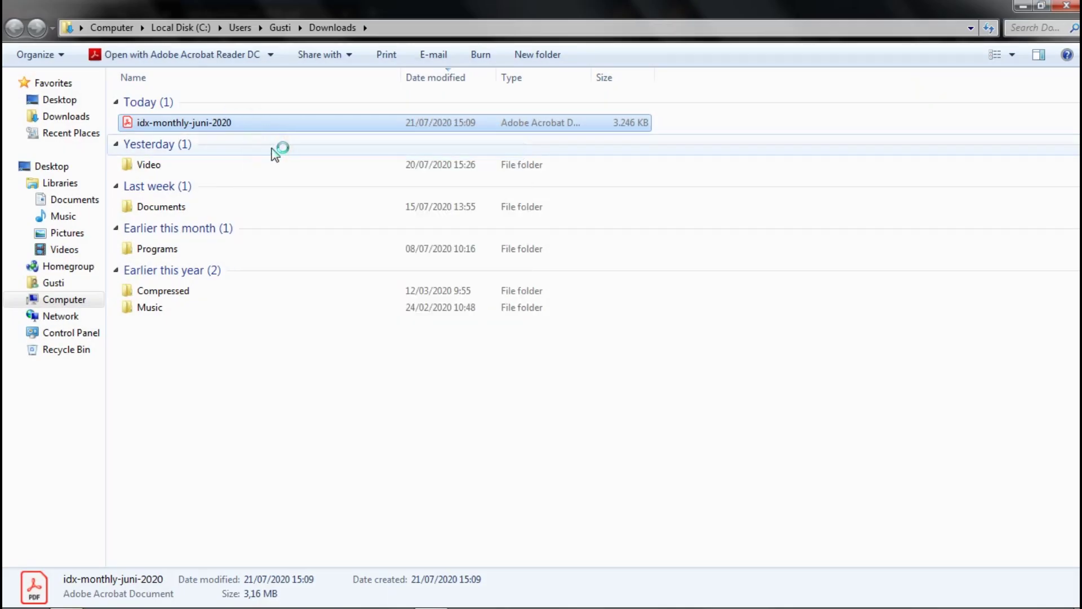
pyautogui.click(885, 361)
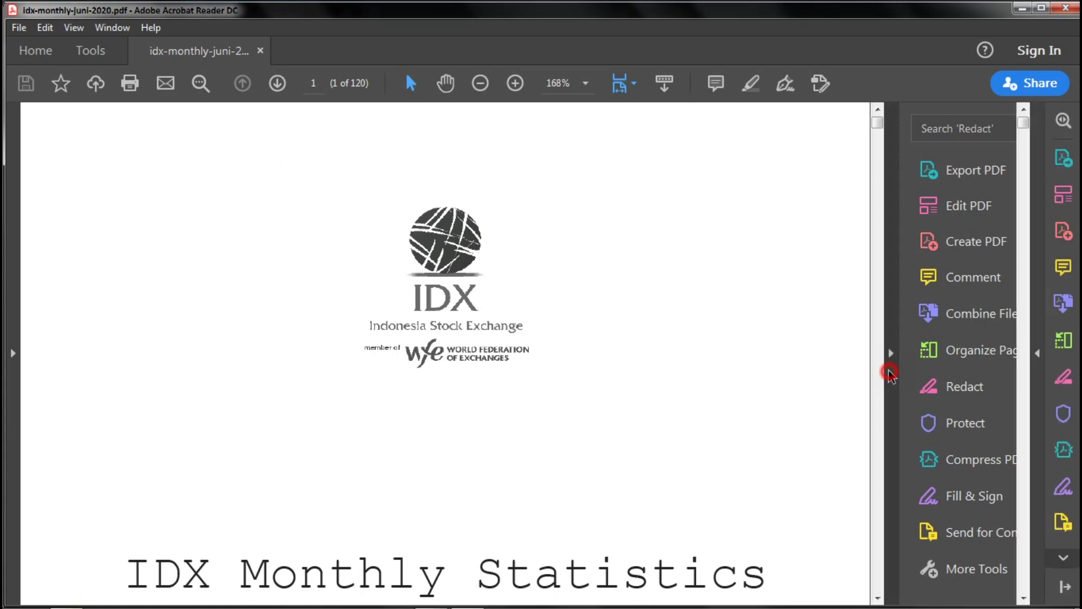
pyautogui.click(482, 83)
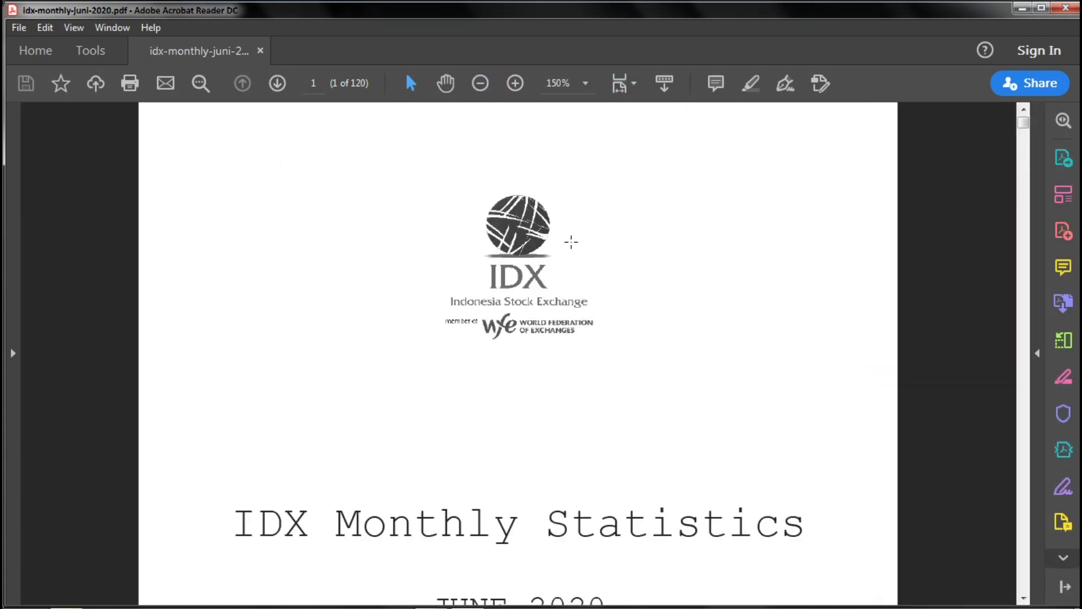
# - Find the sideways stock trading table on page 23, rotate the view clockwise and reduce the zoom to 138%
pyautogui.scroll(-20, 570, 242)
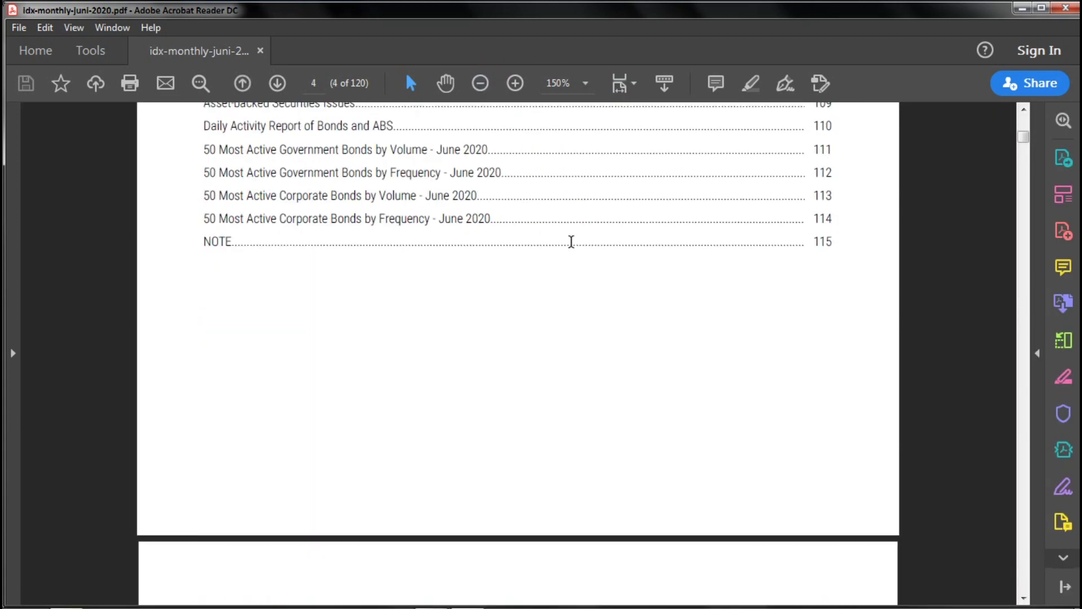
pyautogui.scroll(-20, 571, 242)
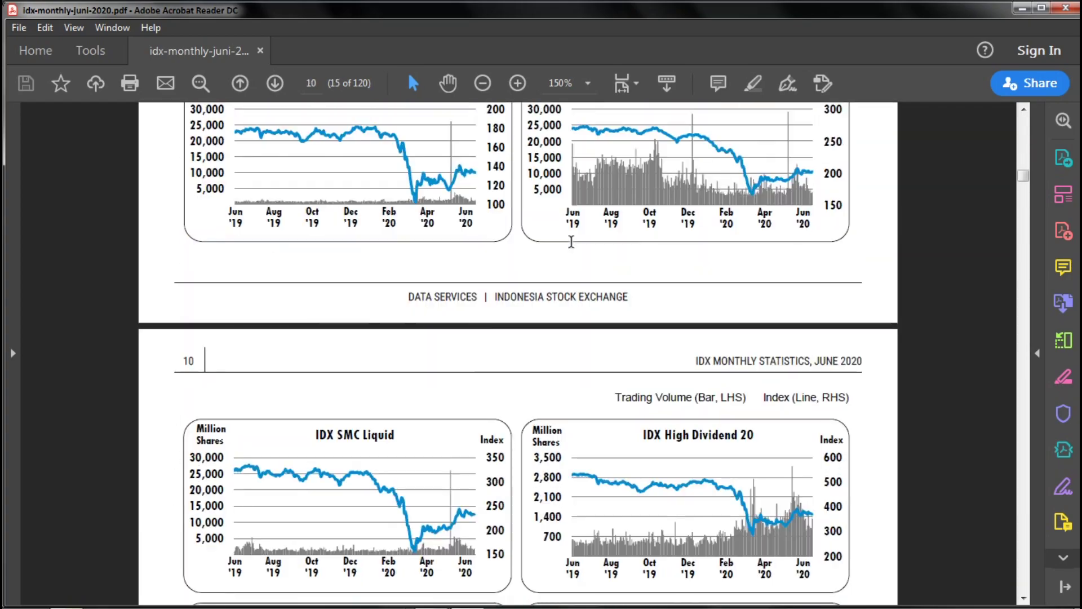
pyautogui.scroll(-20, 573, 248)
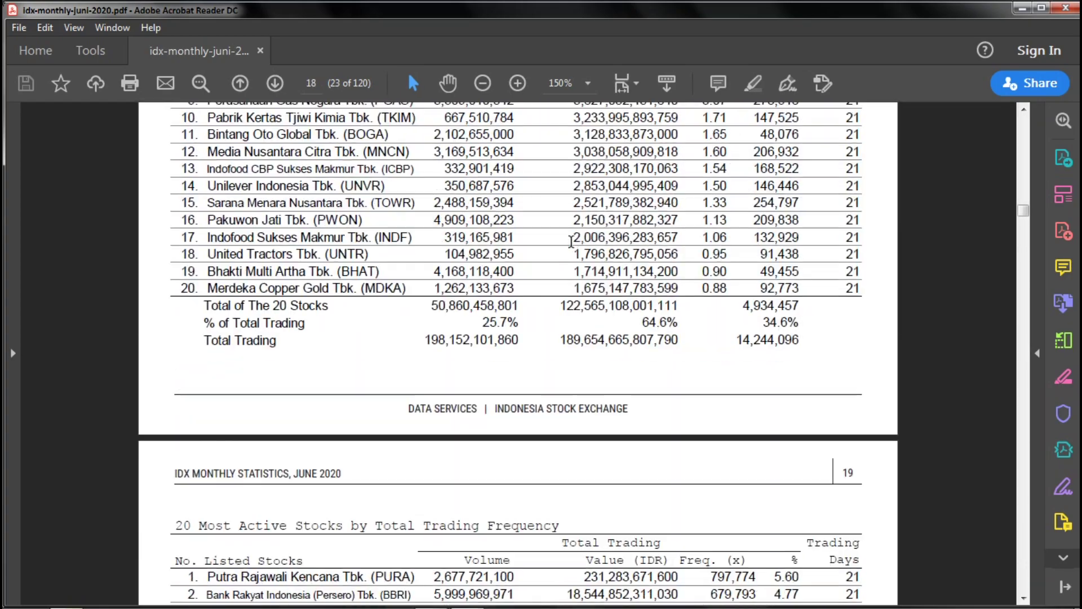
pyautogui.scroll(-15, 573, 248)
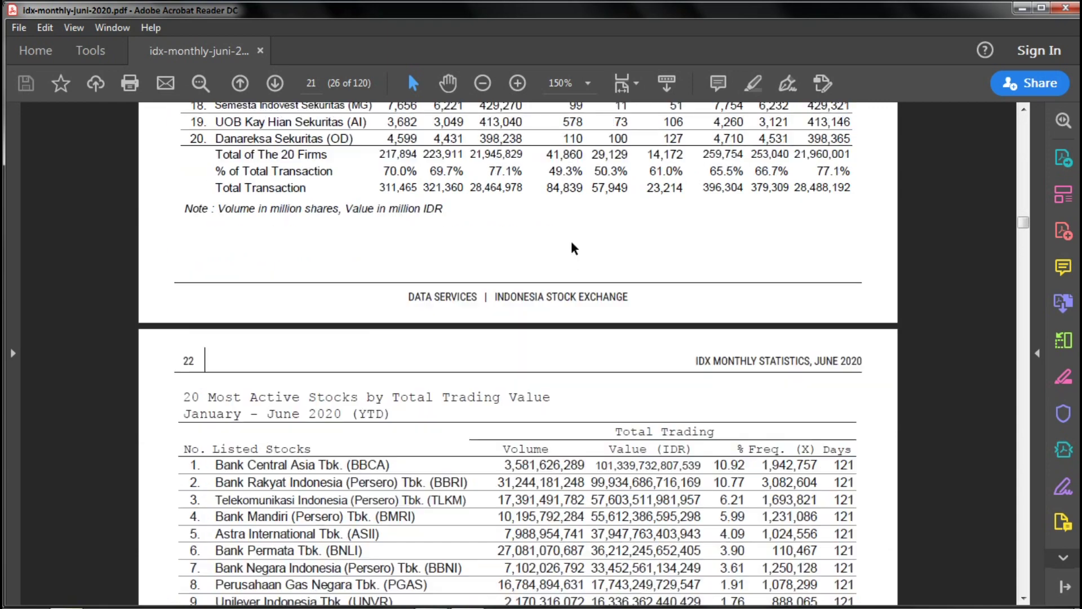
pyautogui.scroll(-5, 571, 242)
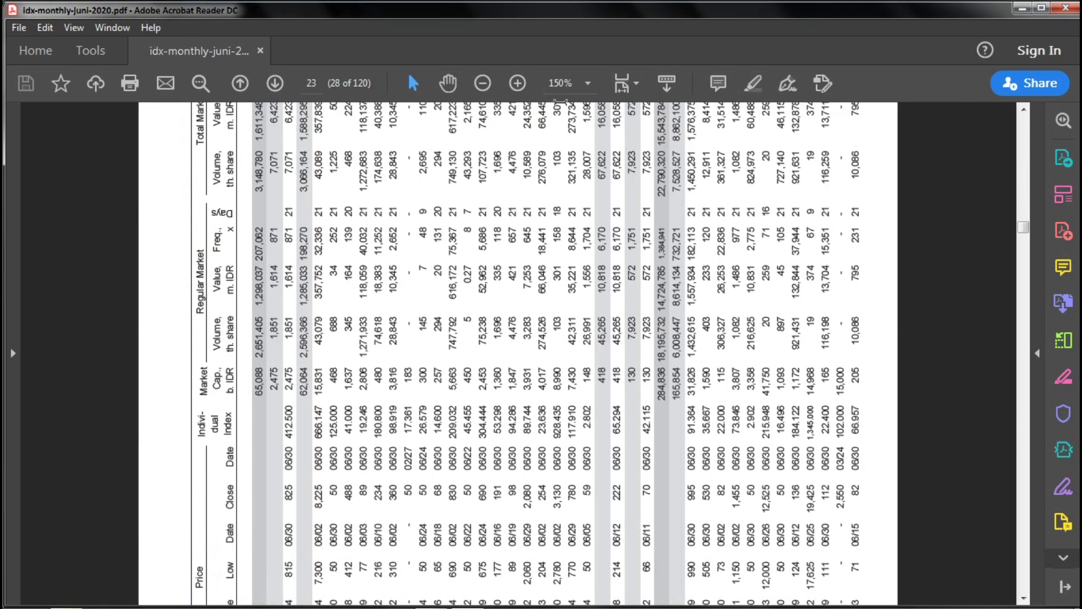
pyautogui.rightClick(348, 246)
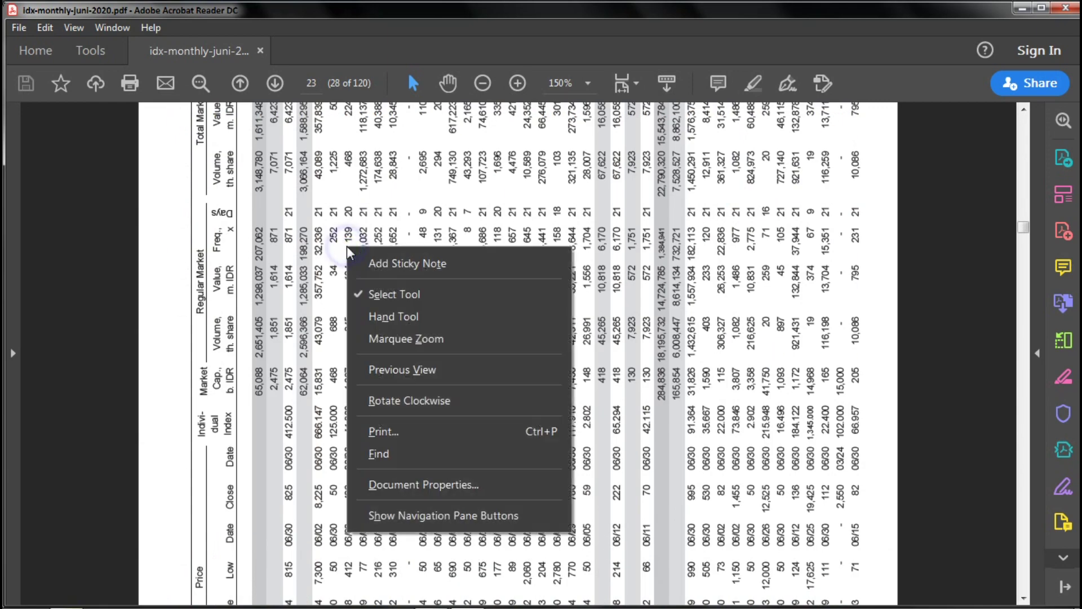
pyautogui.click(410, 401)
pyautogui.click(485, 83)
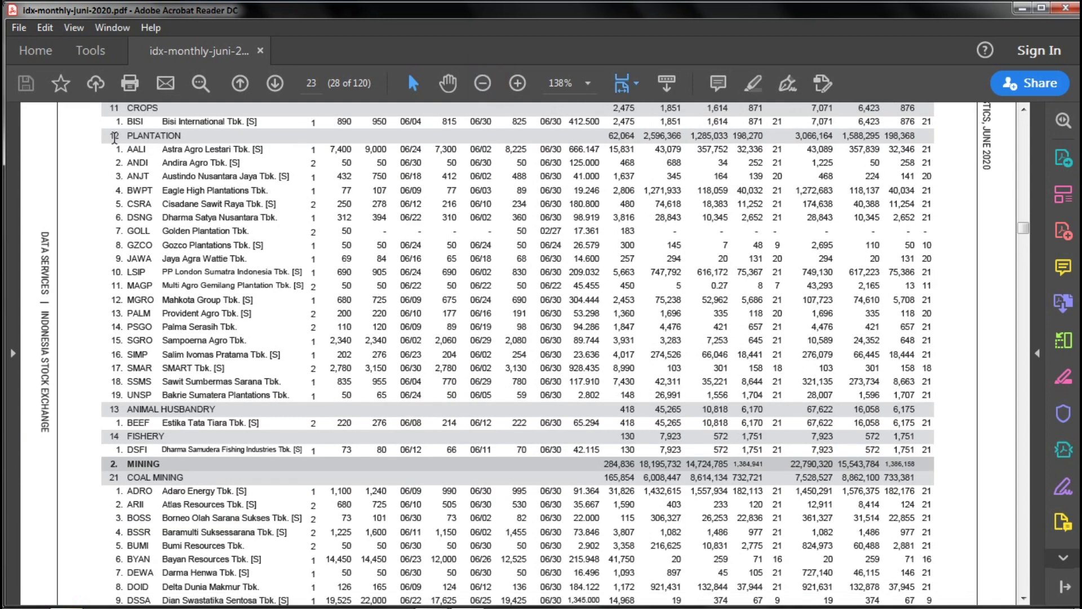
# - Search the PDF report for "garuda indonesia"
pyautogui.rightClick(202, 233)
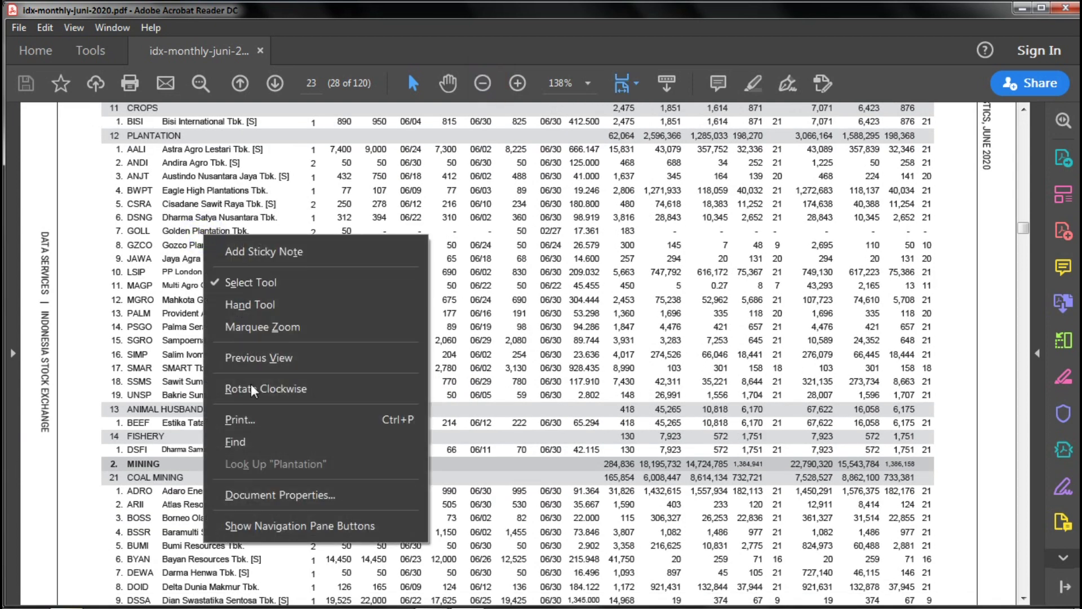
pyautogui.click(250, 439)
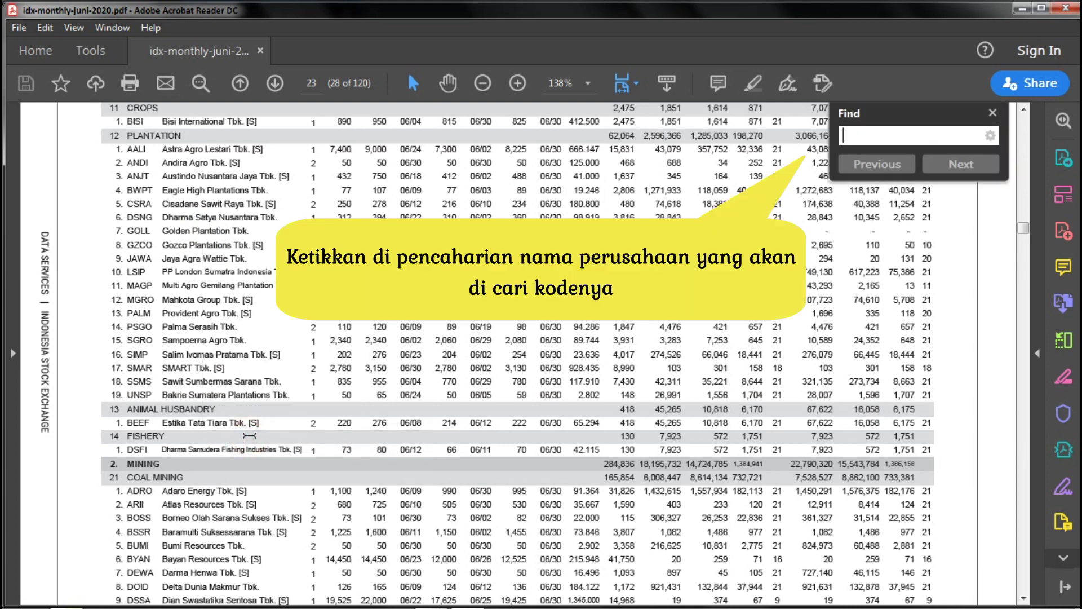
pyautogui.write('garu')
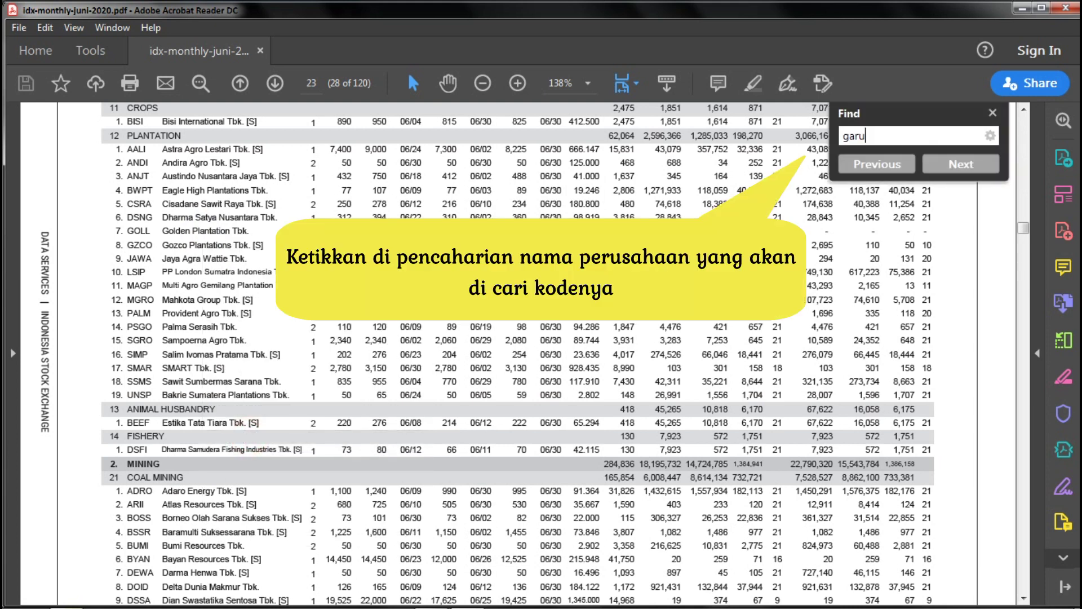
pyautogui.write('da indonesia')
pyautogui.press('Return')
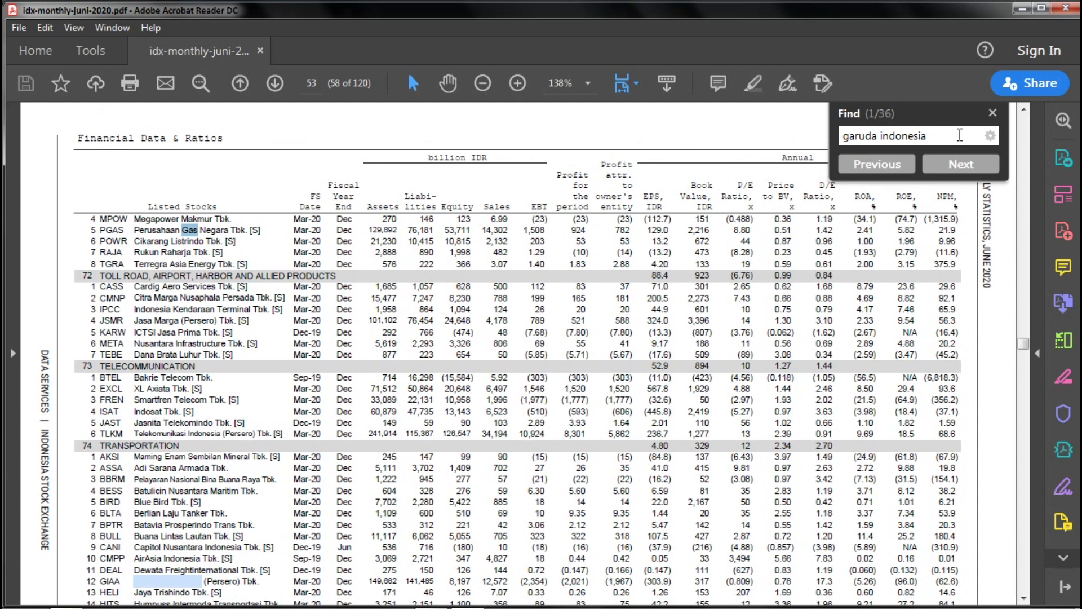
# - Re-enter the search for "garuda indonesia" and select the stock code in the Garuda Indonesia row of the Transportation section
pyautogui.hotkey('ctrl', 'a')
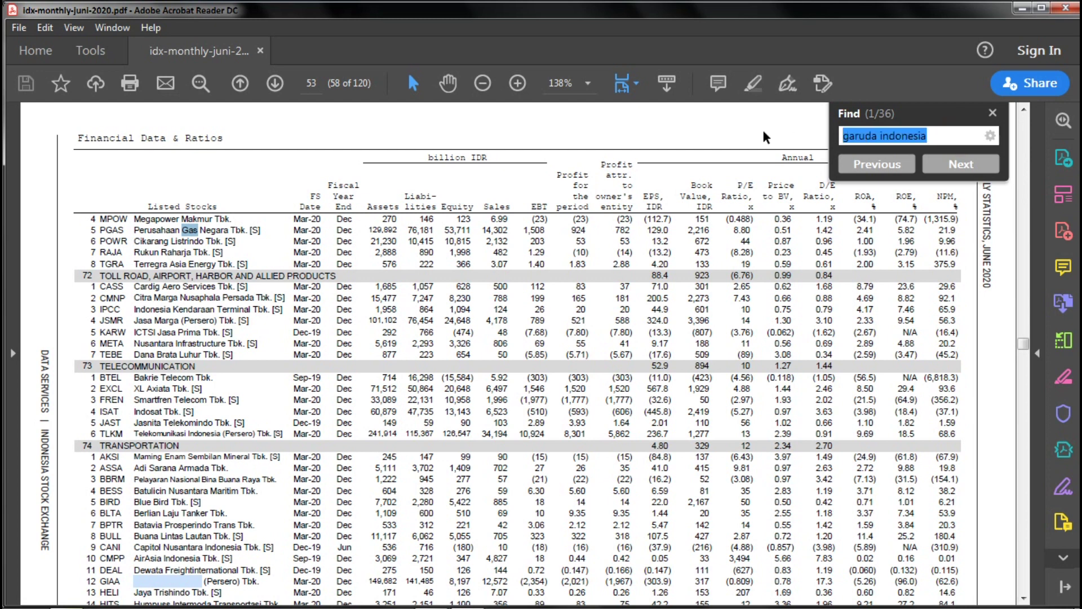
pyautogui.press('BackSpace')
pyautogui.write('garuda indonesia')
pyautogui.press('Return')
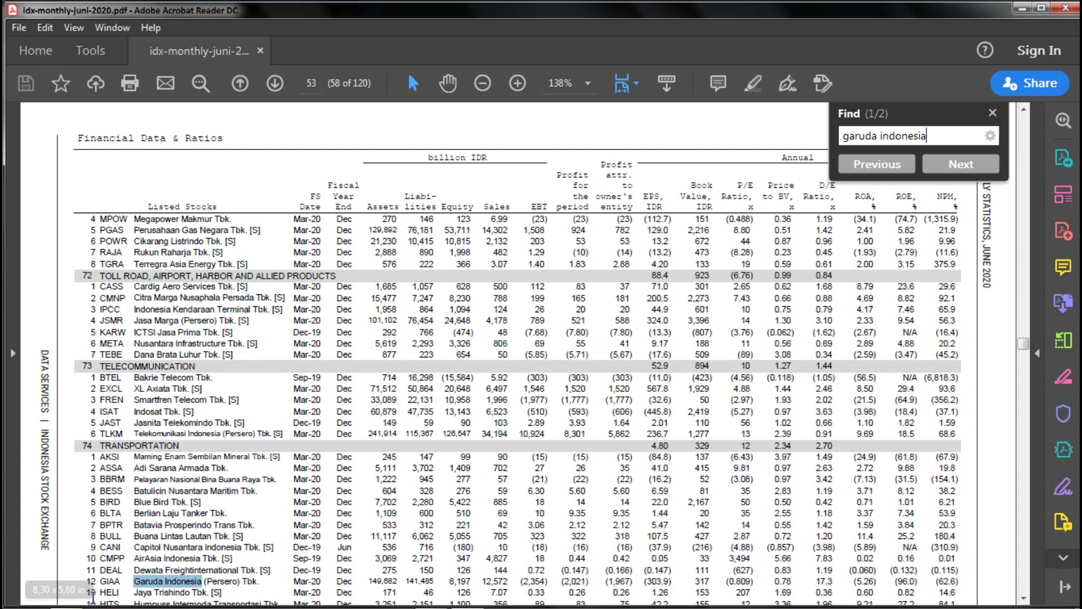
pyautogui.moveTo(101, 580); pyautogui.dragTo(120, 580)
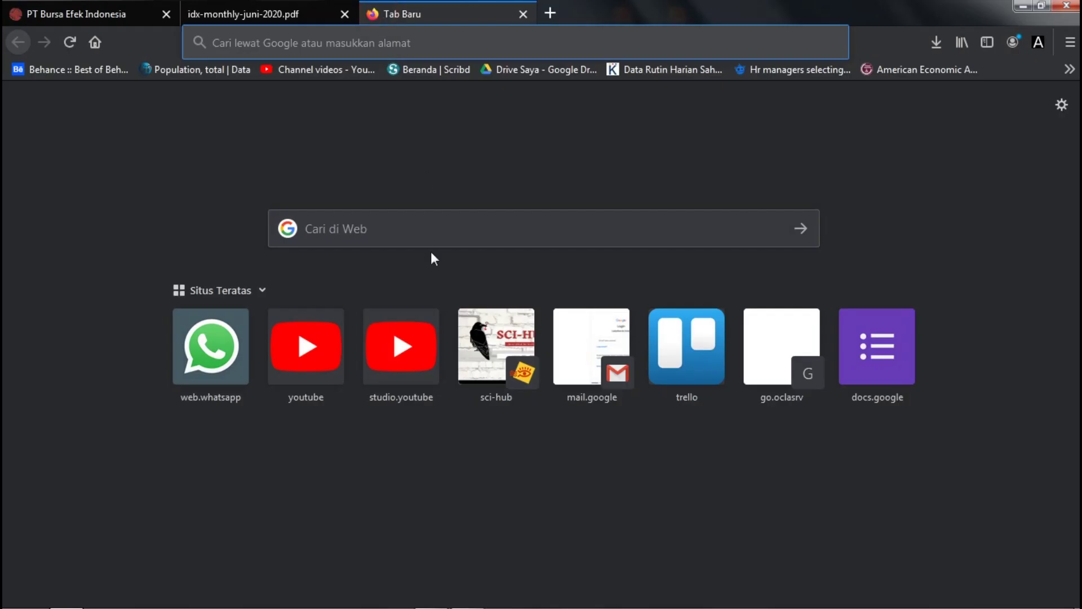
# - Switch to Firefox, search the web for "yahoo finance" in a new tab and open the Yahoo Finance site
pyautogui.click(432, 233)
pyautogui.write('y')
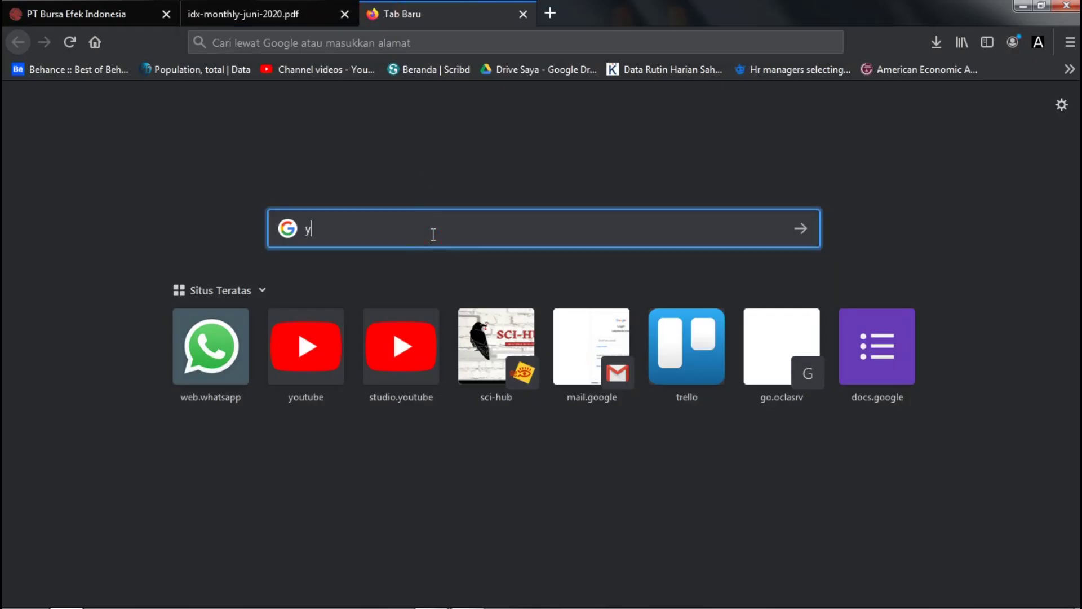
pyautogui.write('ahoo fin')
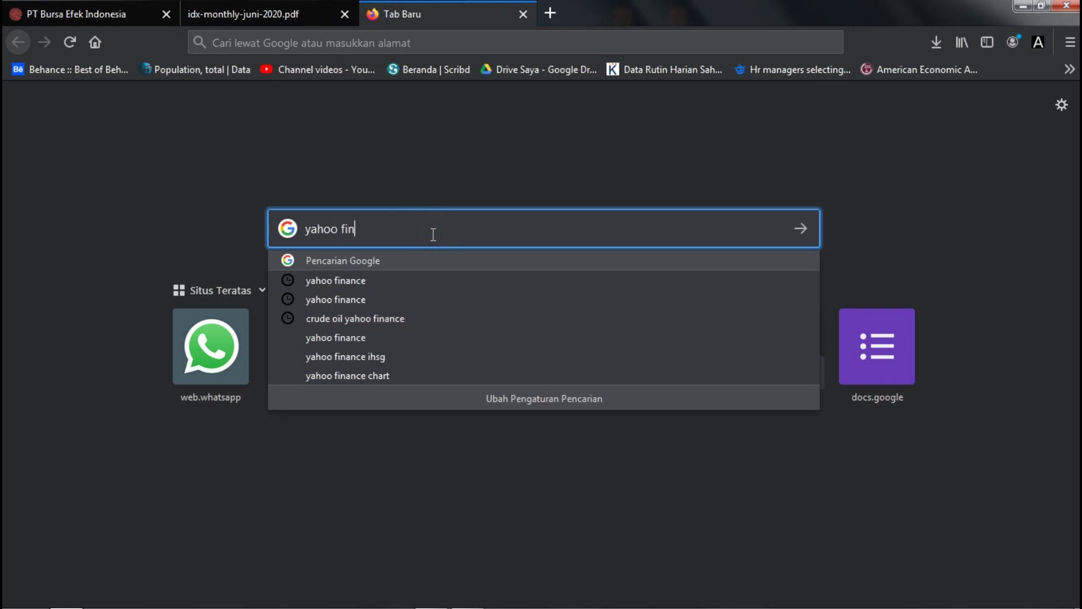
pyautogui.write('ance')
pyautogui.press('Return')
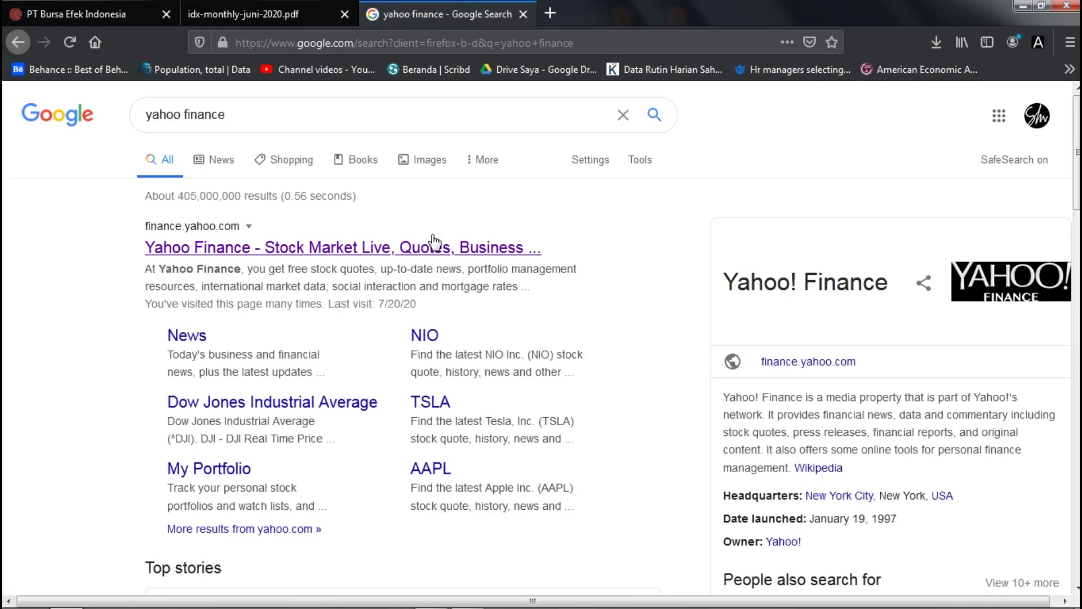
pyautogui.click(407, 250)
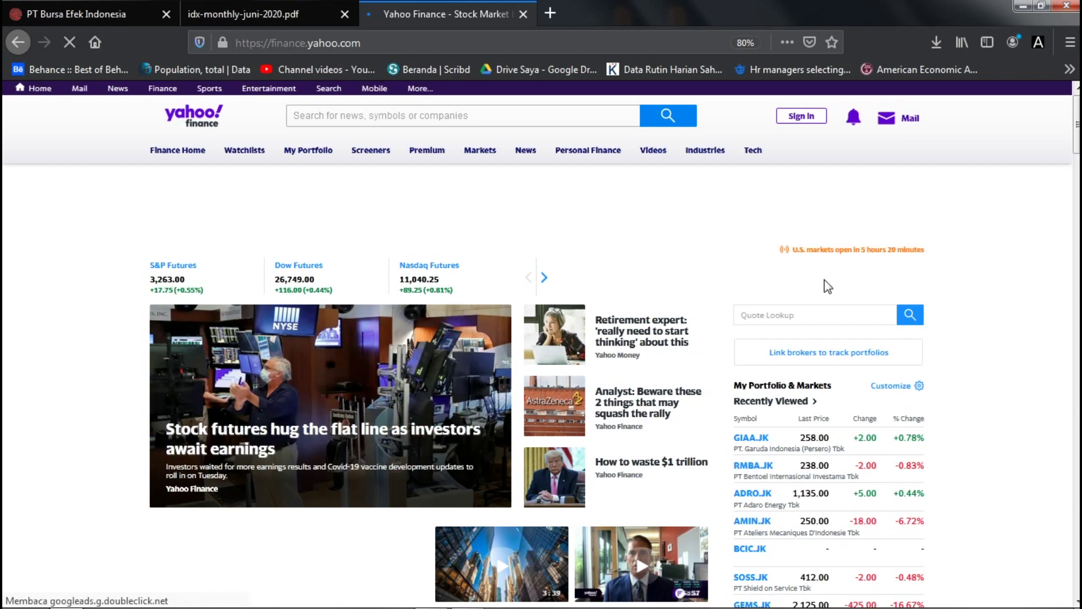
# - Look up the stock quote for giaa.jk on Yahoo Finance
pyautogui.click(824, 311)
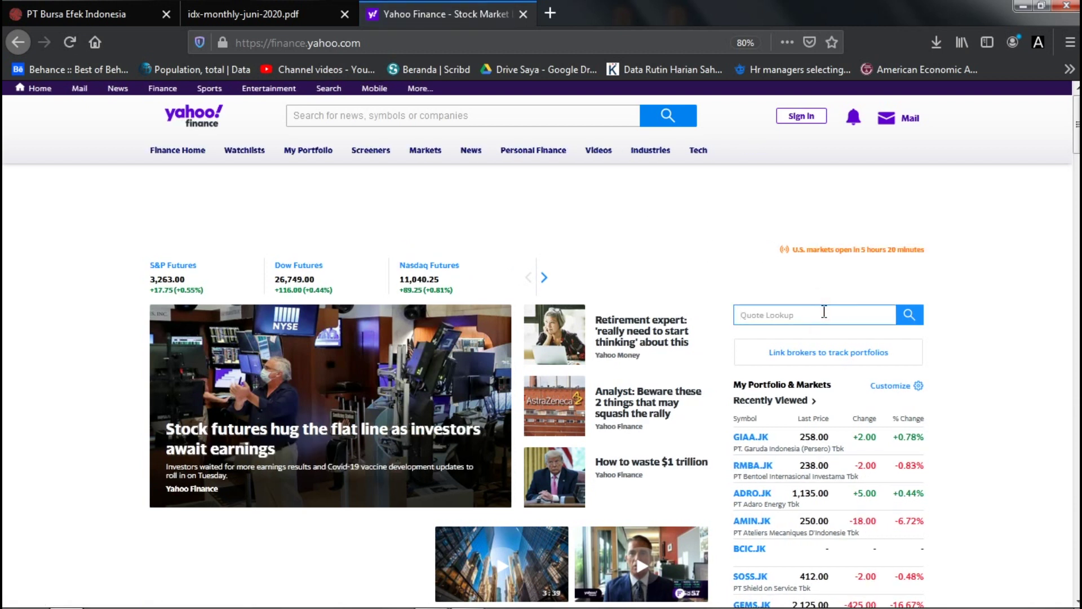
pyautogui.write('g')
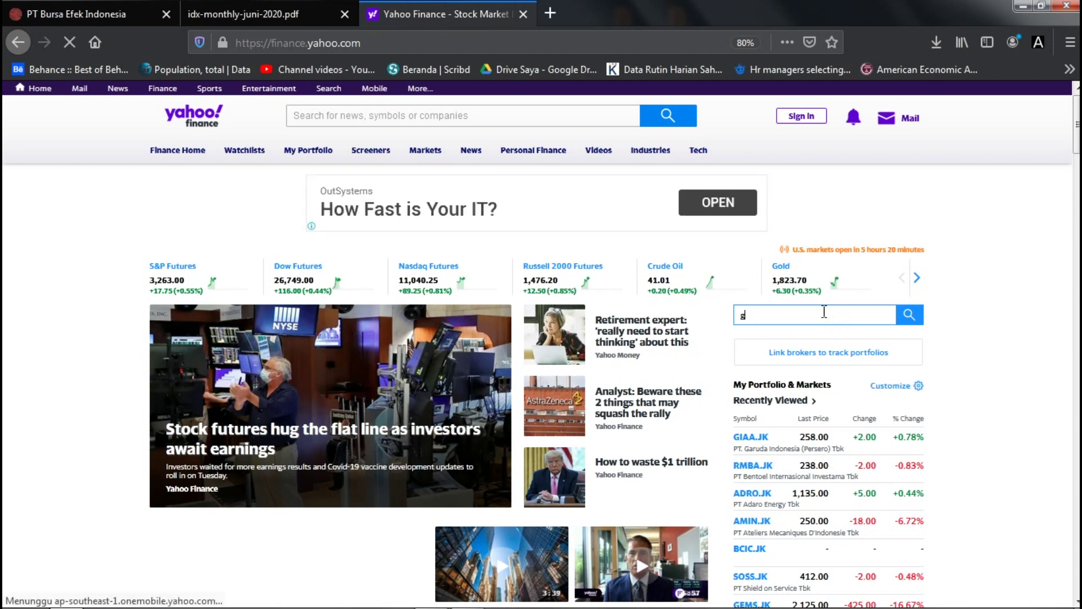
pyautogui.write('laa.jk')
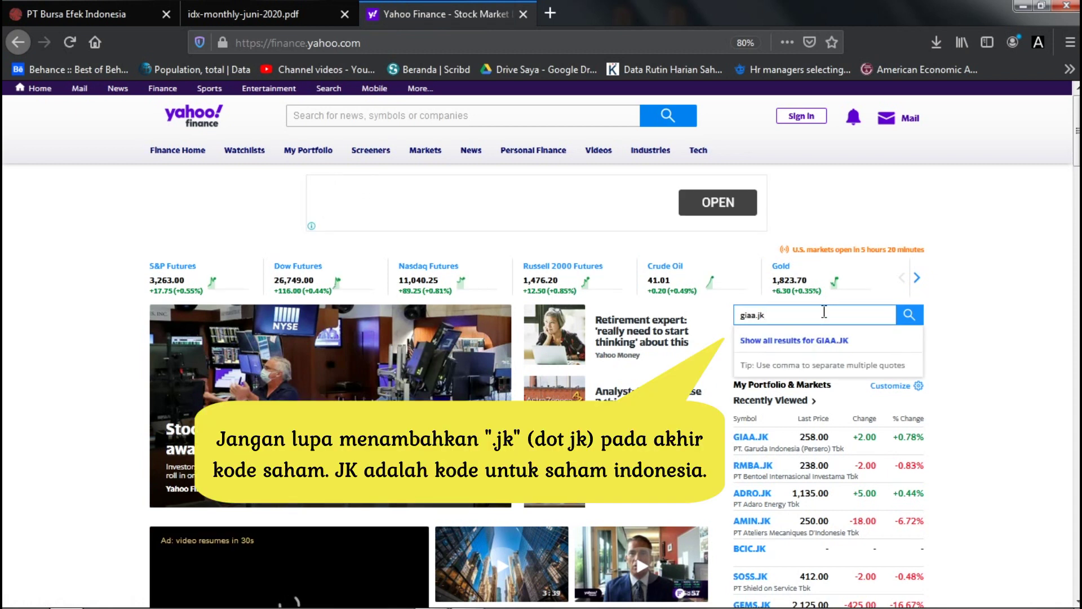
pyautogui.press('Return')
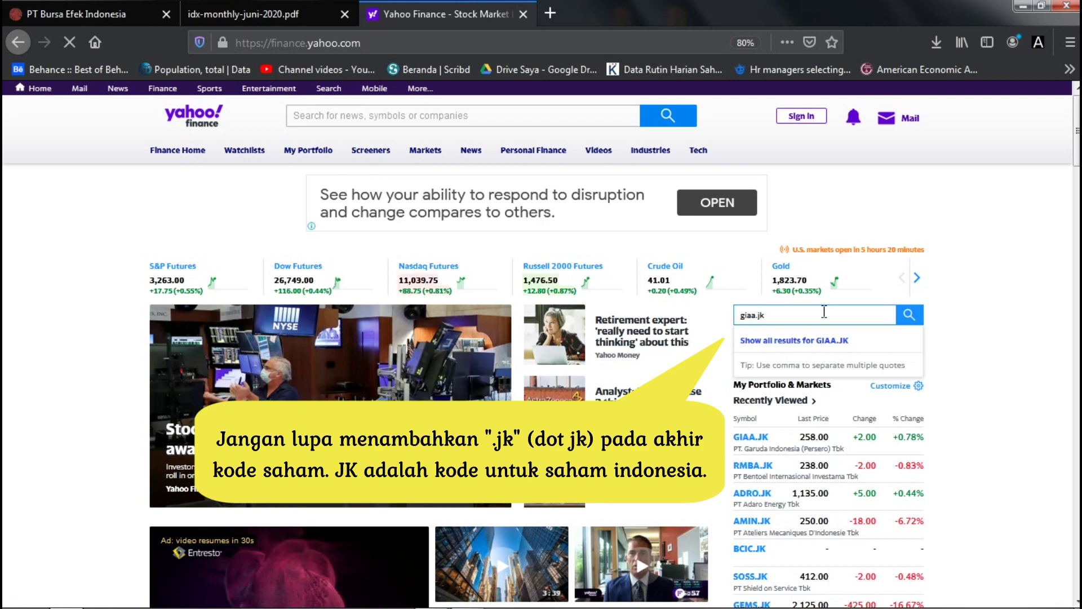
# - Open the GIAA.JK quote for PT. Garuda Indonesia (Persero) Tbk and show its historical data
pyautogui.click(909, 322)
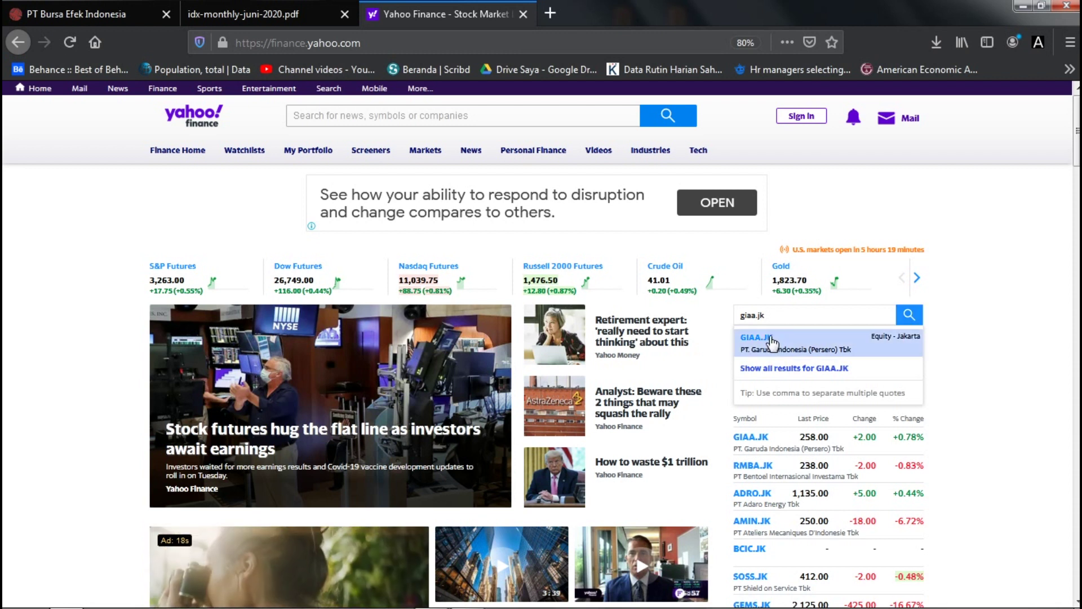
pyautogui.click(770, 338)
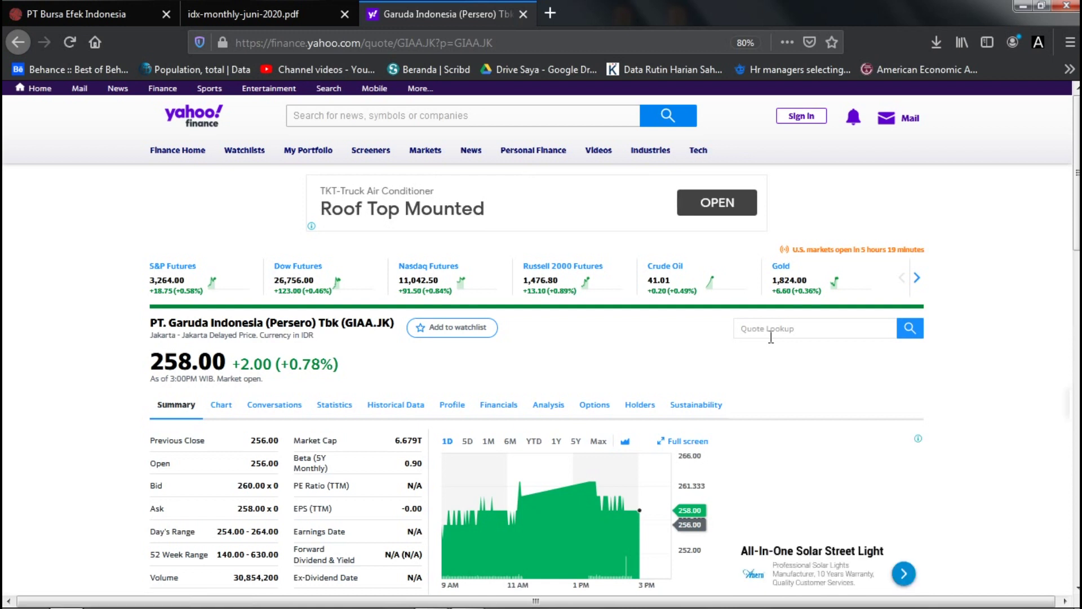
pyautogui.click(396, 410)
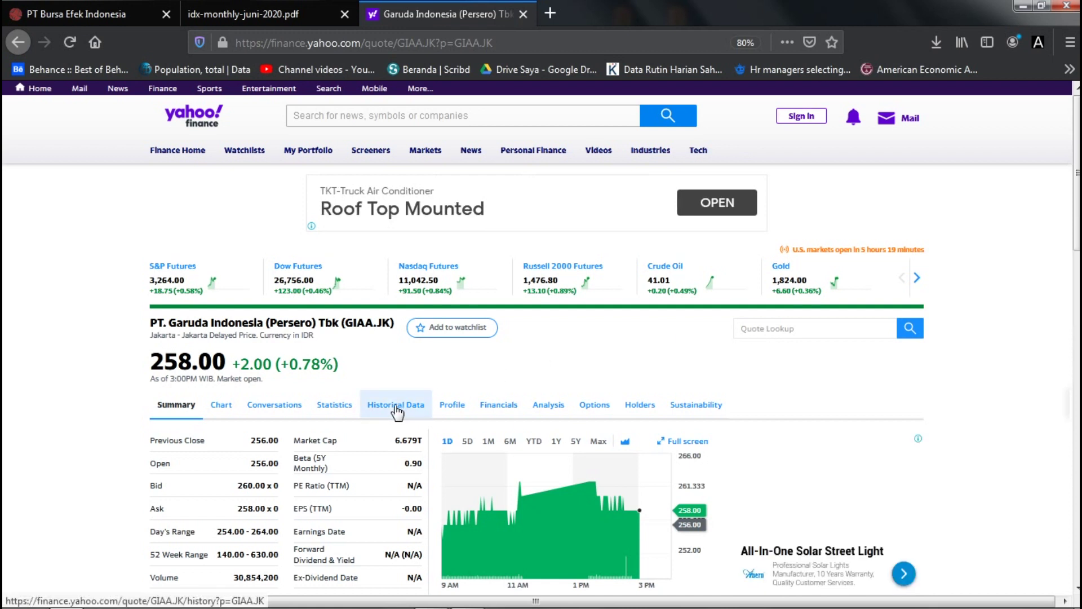
pyautogui.click(395, 405)
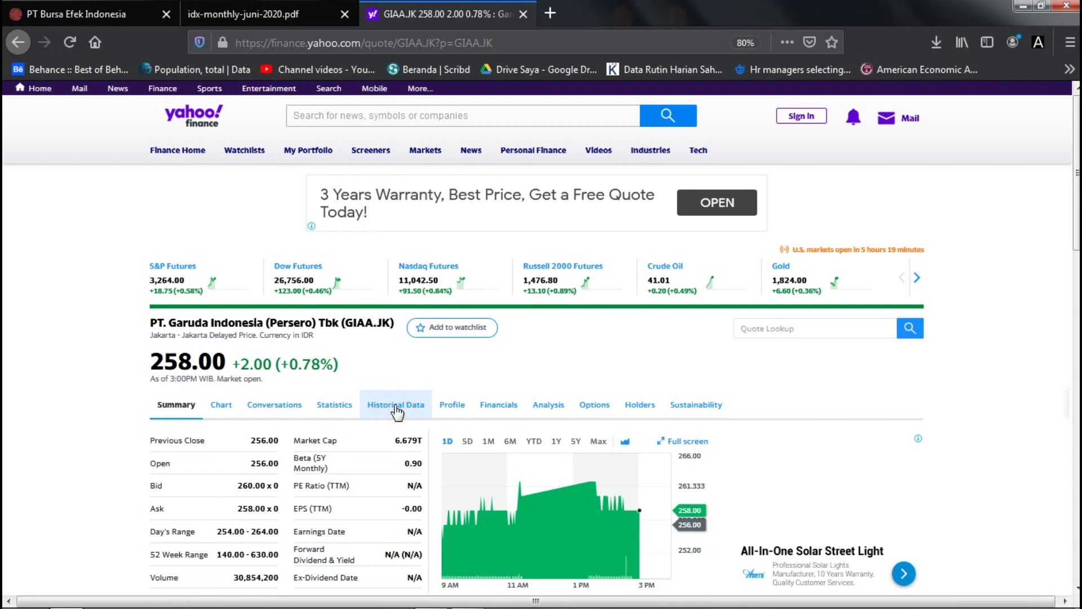
pyautogui.click(396, 410)
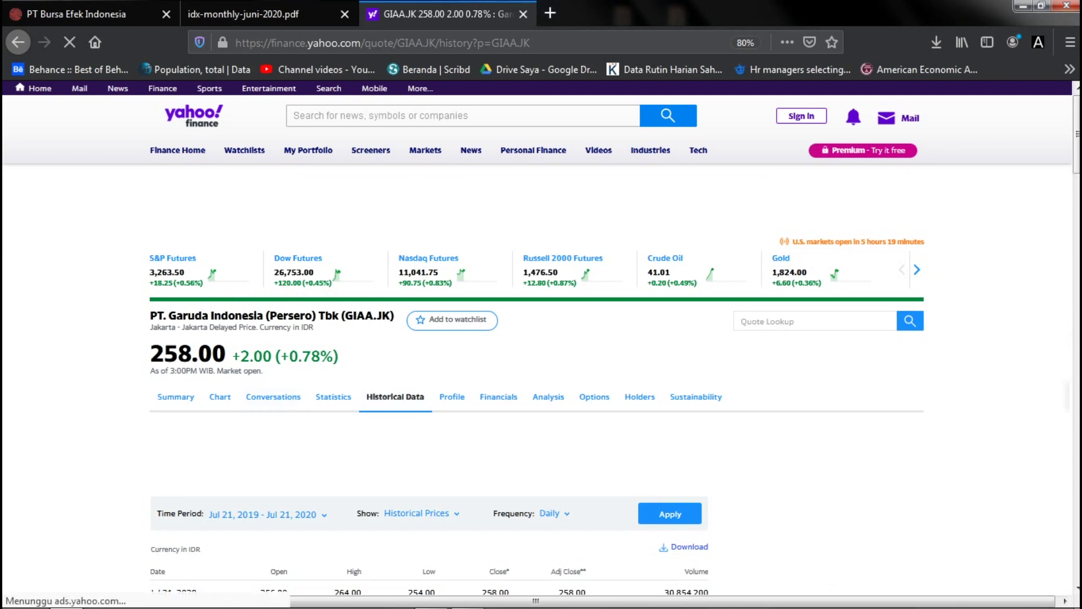
# - Highlight the company name in the quote's heading, followed by only its .JK suffix
pyautogui.scroll(-2, 153, 234)
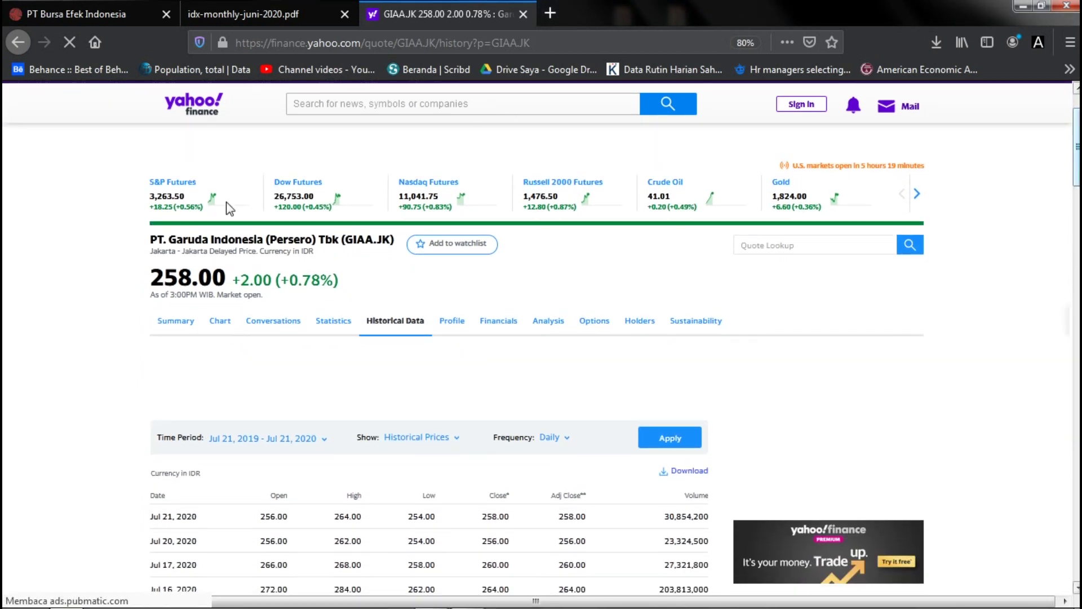
pyautogui.moveTo(151, 237); pyautogui.dragTo(395, 244)
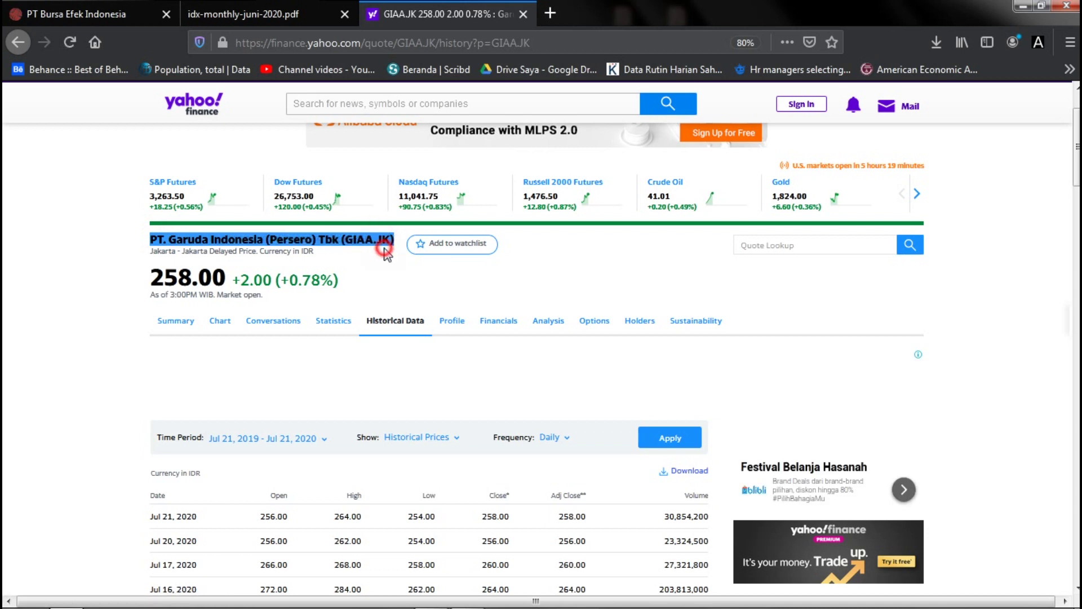
pyautogui.click(377, 240)
pyautogui.moveTo(374, 239); pyautogui.dragTo(392, 239)
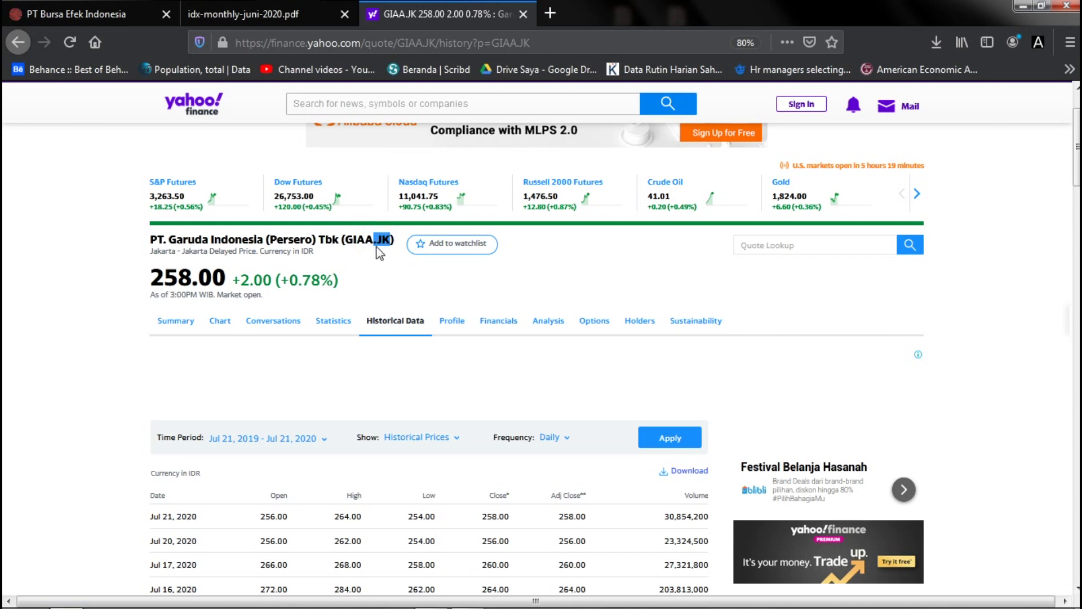
# - Set the start date of the historical data's time period to 18/07/2020
pyautogui.click(290, 437)
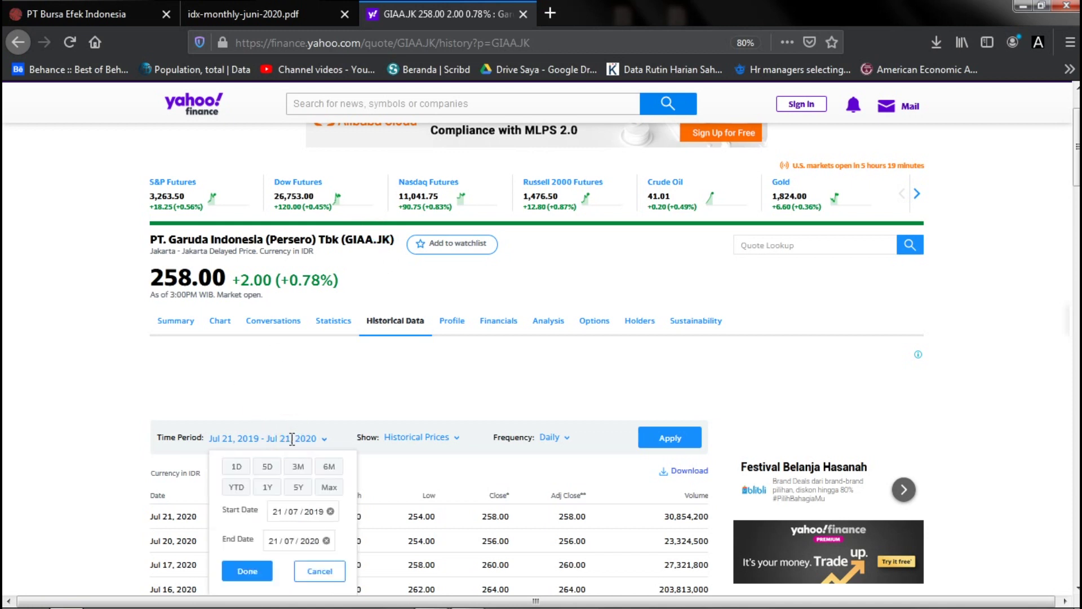
pyautogui.click(276, 511)
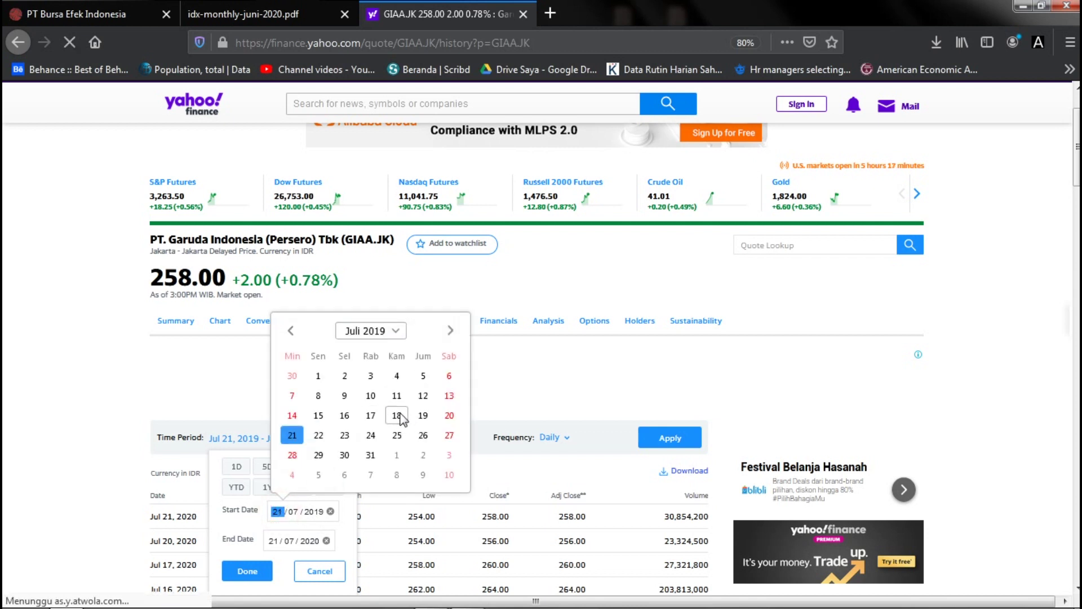
pyautogui.click(398, 415)
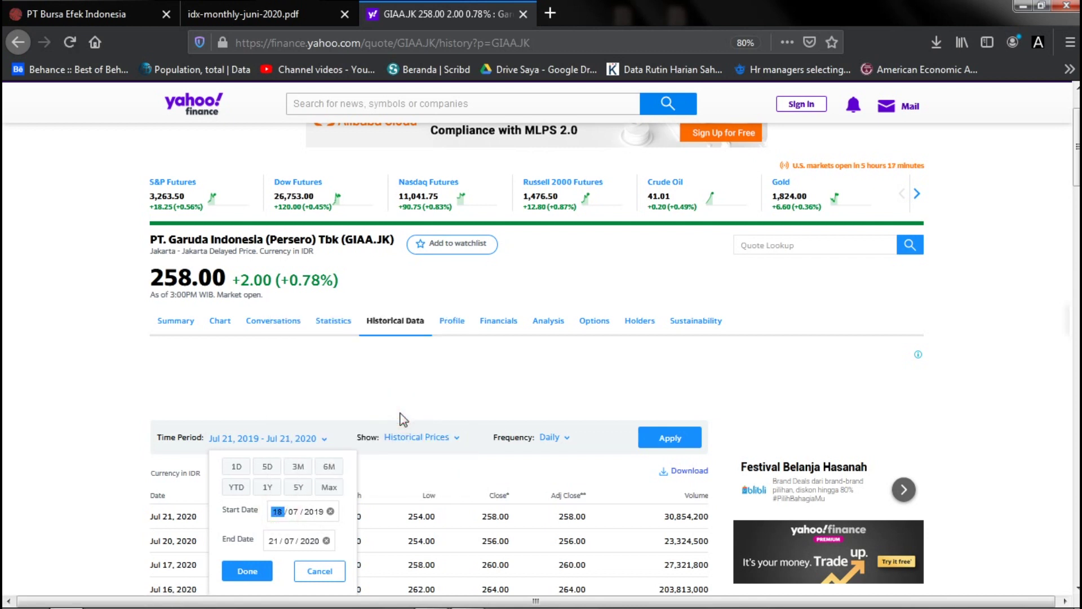
pyautogui.click(278, 511)
pyautogui.click(396, 331)
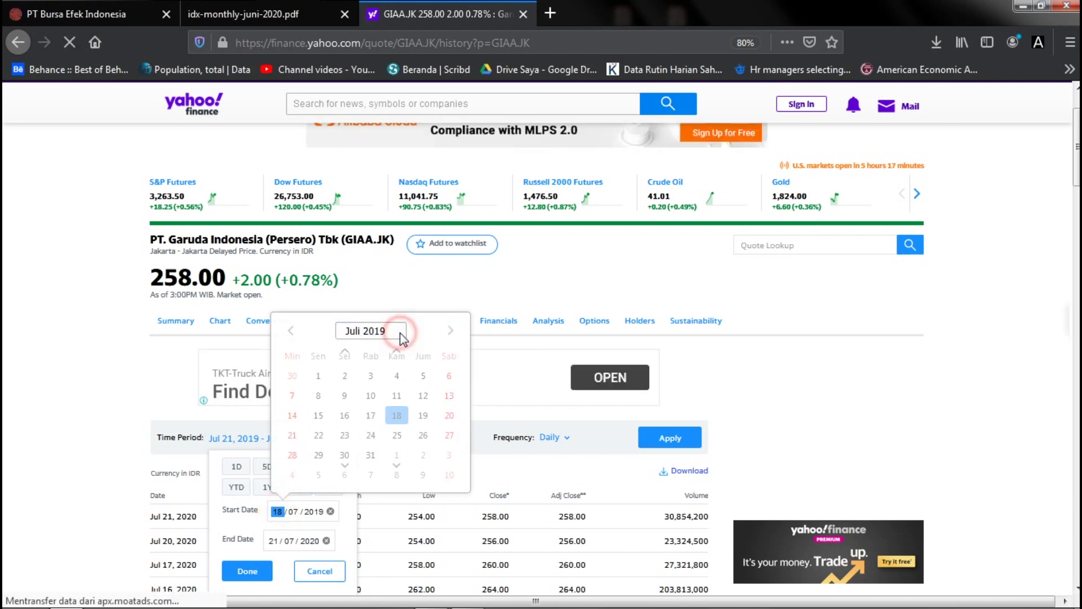
pyautogui.click(399, 427)
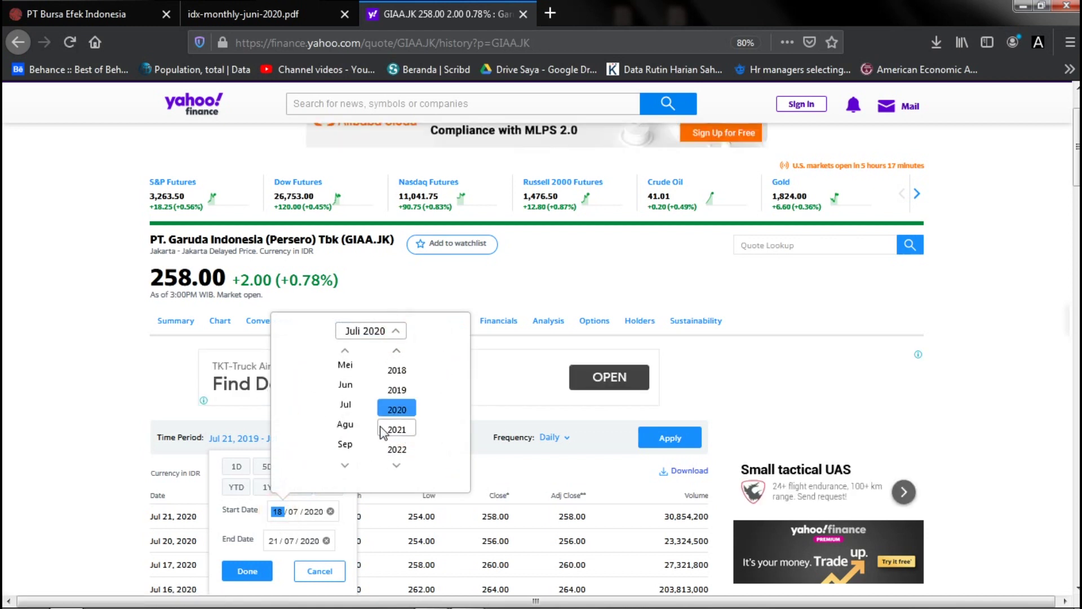
pyautogui.click(348, 405)
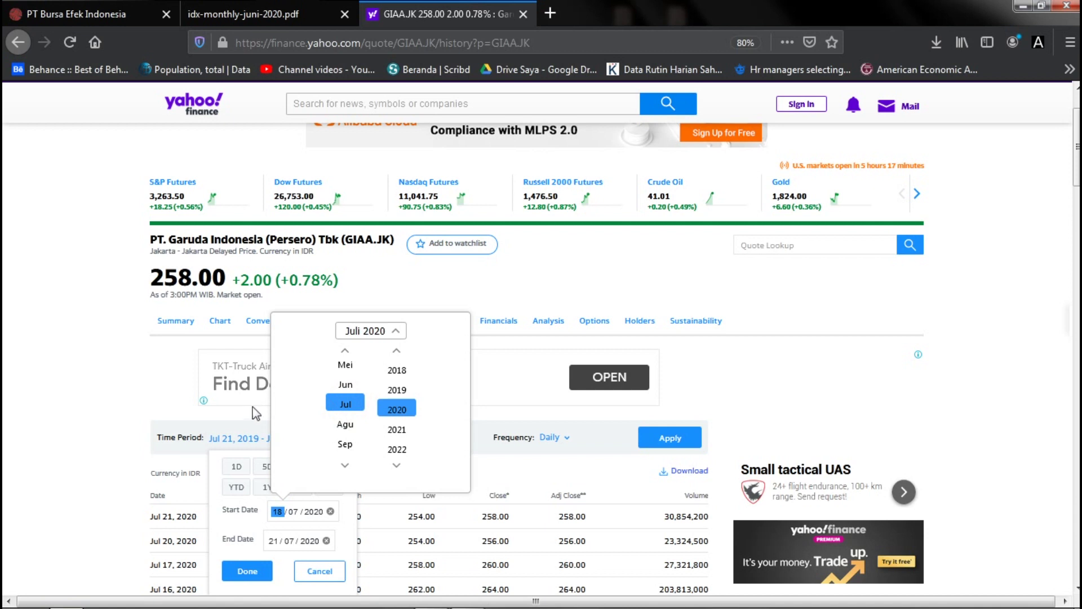
pyautogui.click(247, 412)
pyautogui.click(280, 437)
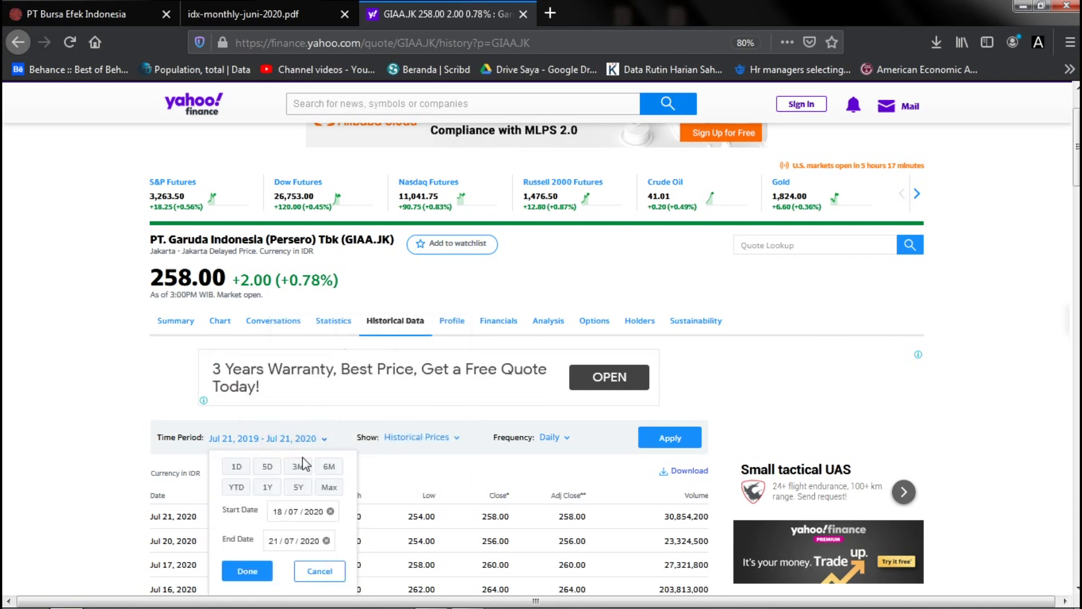
# - Change the time period's start date to 16/07/2020 and apply the period to the price table
pyautogui.click(278, 511)
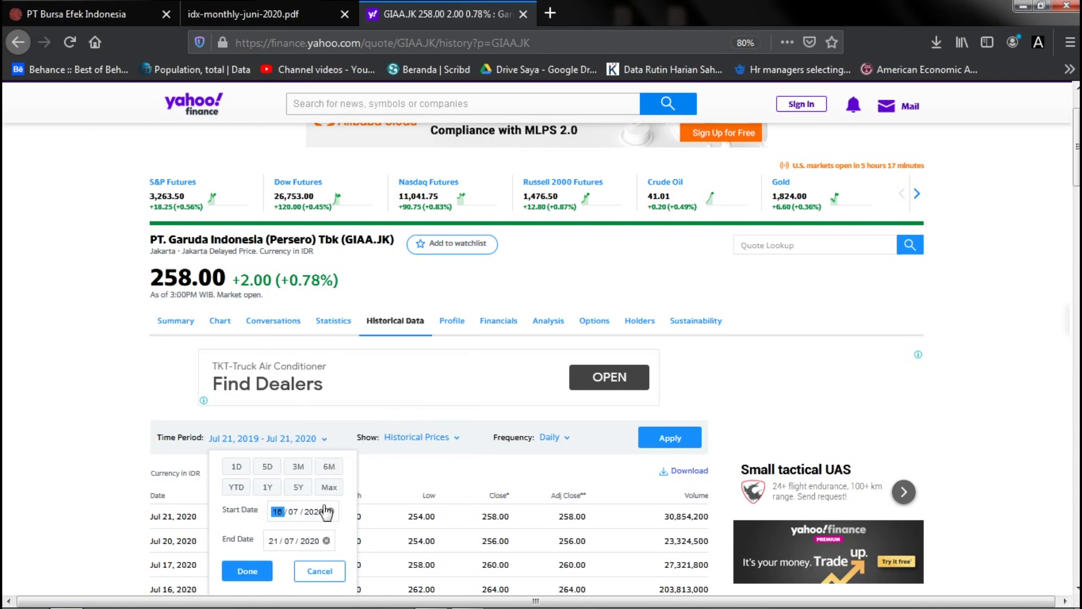
pyautogui.click(248, 571)
pyautogui.click(662, 442)
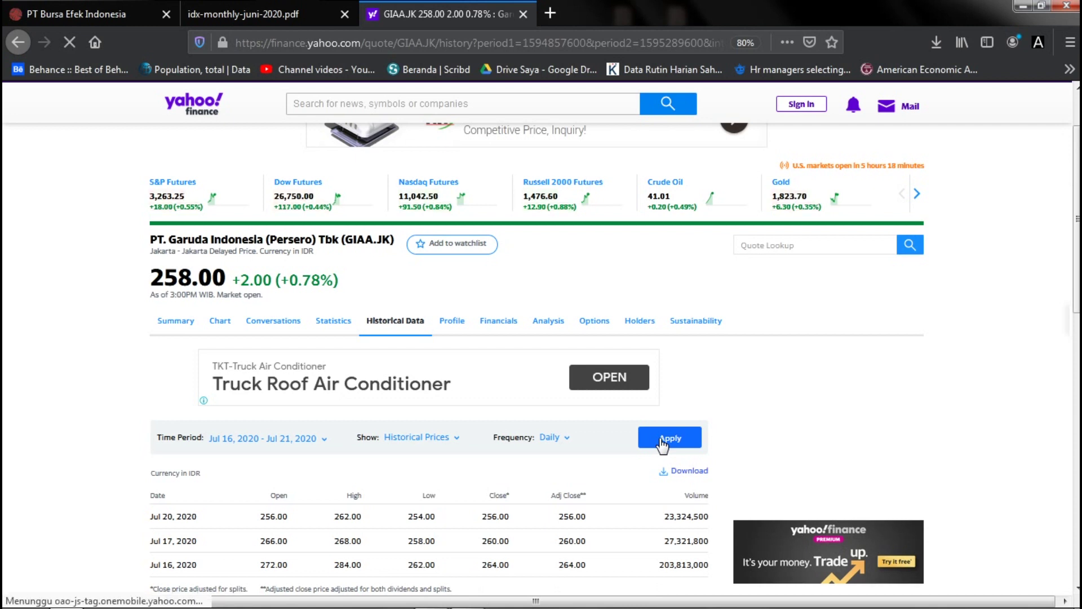
# - Download the historical prices and save them as the file GIAA.JK.csv
pyautogui.scroll(-2, 961, 366)
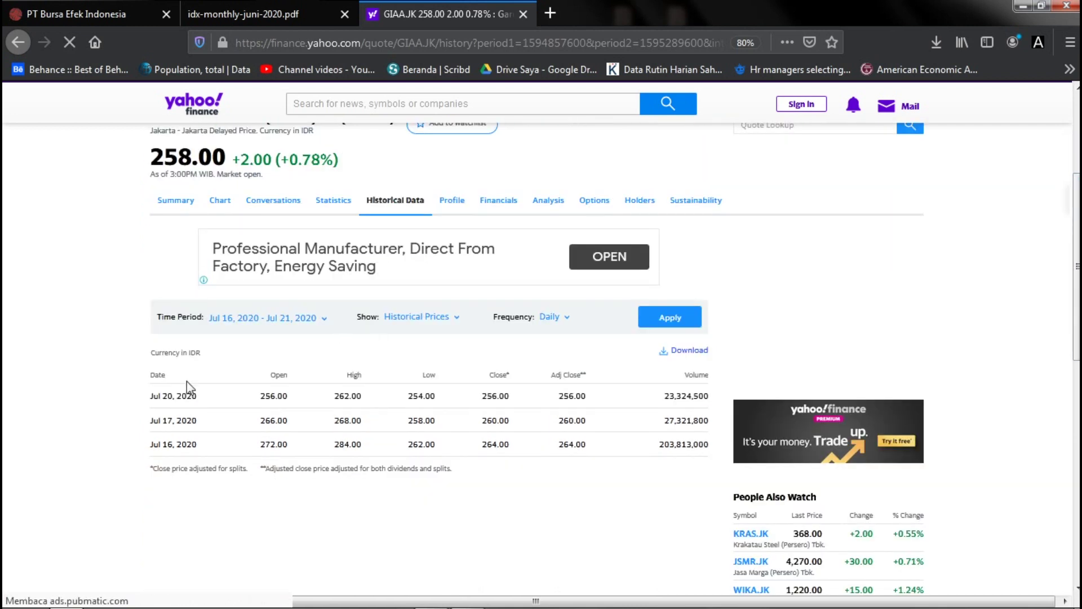
pyautogui.click(689, 350)
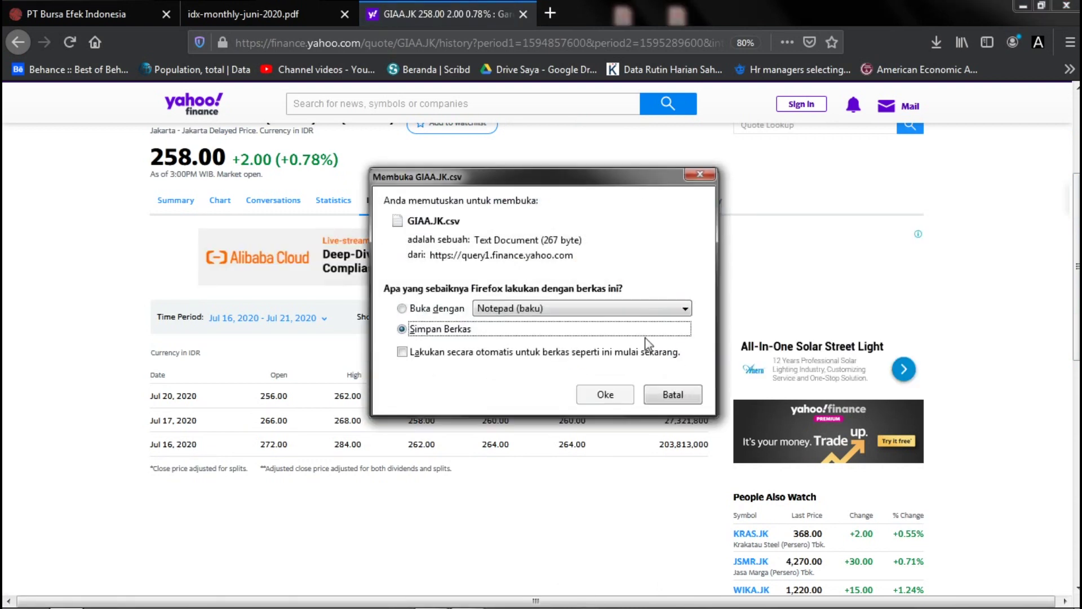
pyautogui.click(600, 394)
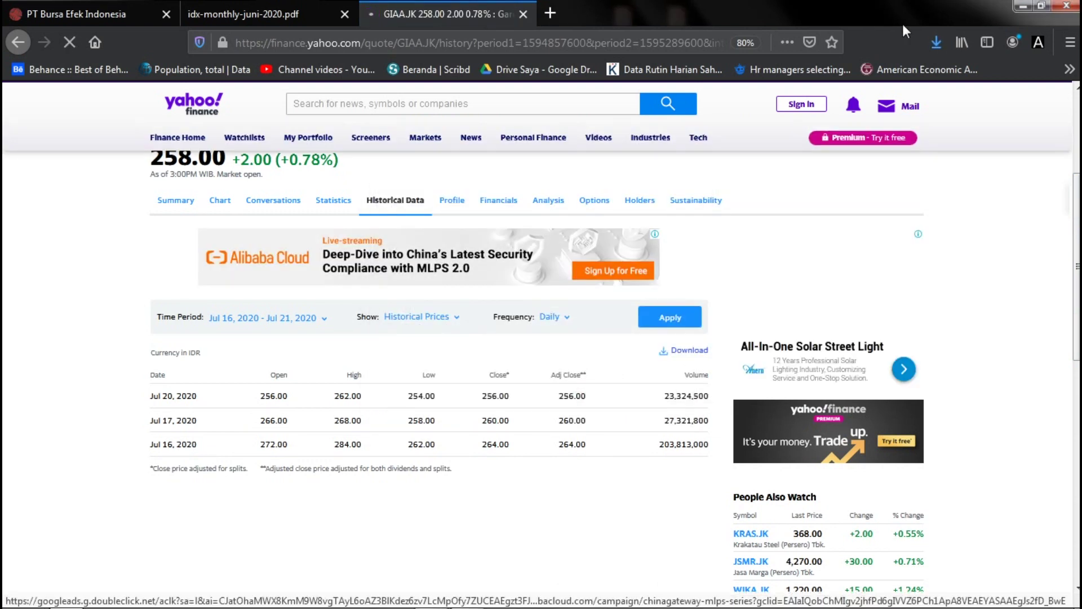
# - Show the downloaded GIAA.JK.csv in its folder and copy the Downloads folder path
pyautogui.click(941, 45)
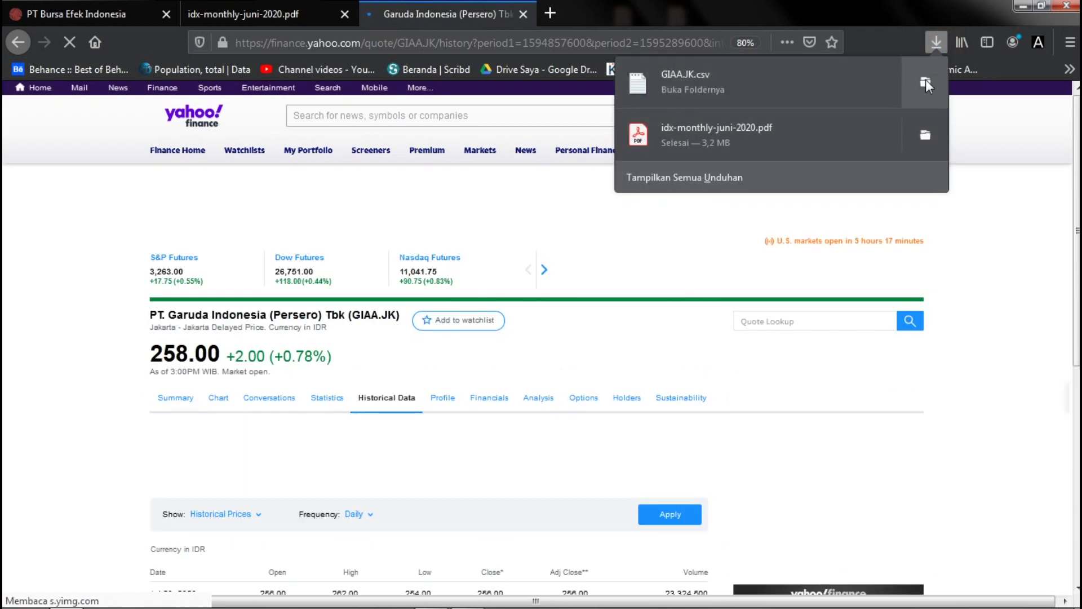
pyautogui.click(925, 82)
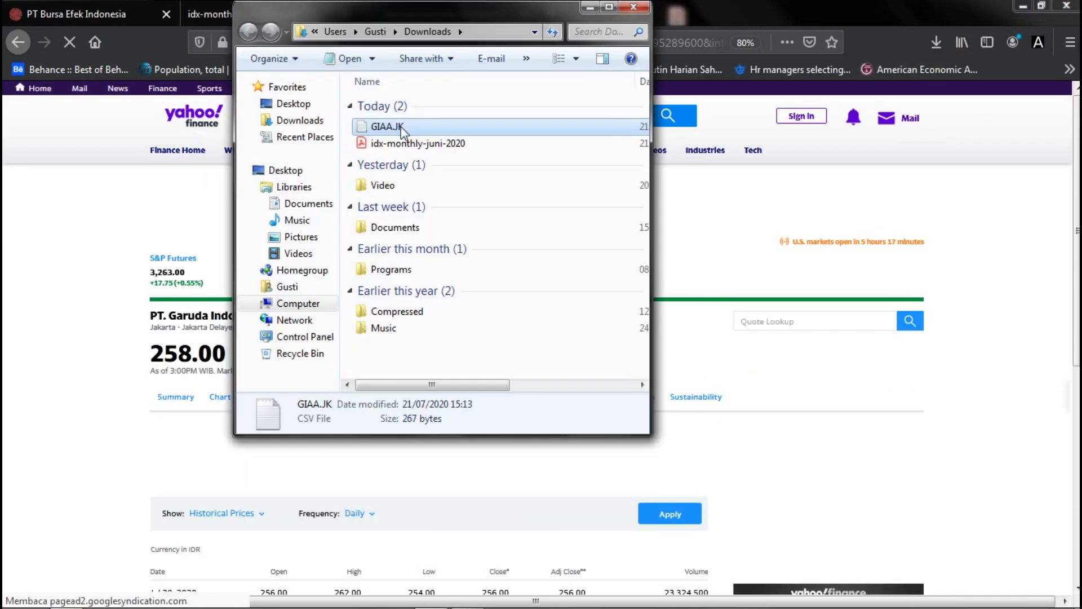
pyautogui.click(483, 32)
pyautogui.rightClick(483, 33)
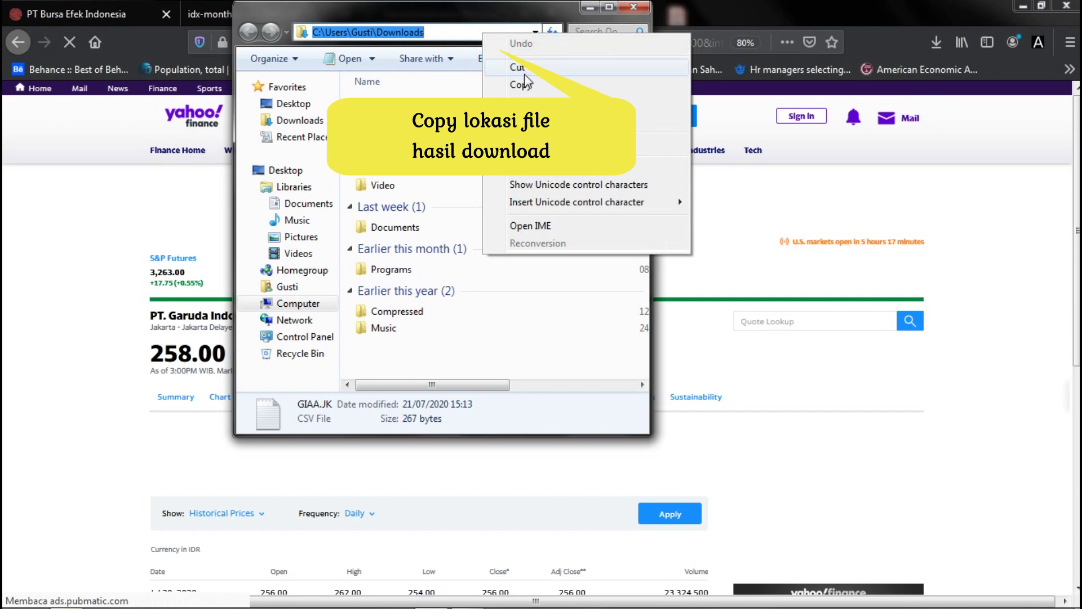
pyautogui.click(525, 84)
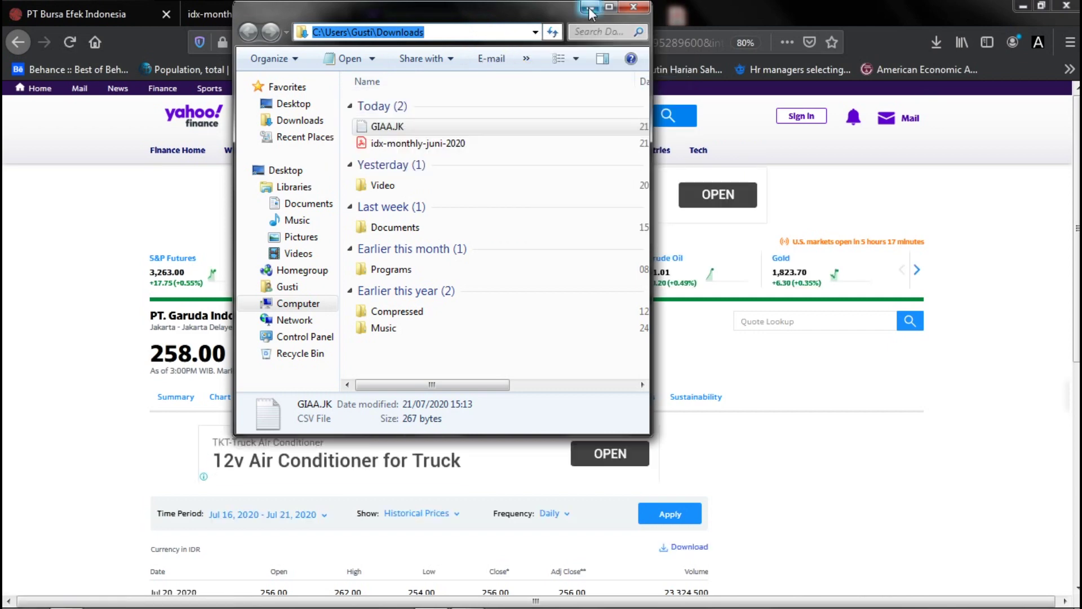
# - Minimize the folder window and switch to Microsoft Excel with a blank workbook
pyautogui.click(589, 8)
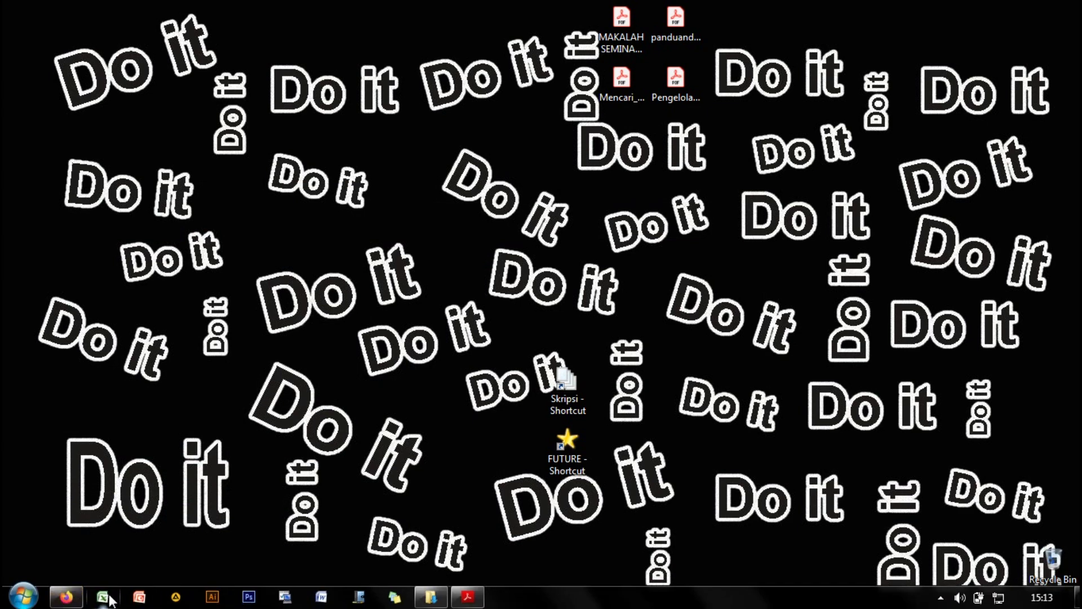
pyautogui.rightClick(109, 599)
pyautogui.click(114, 541)
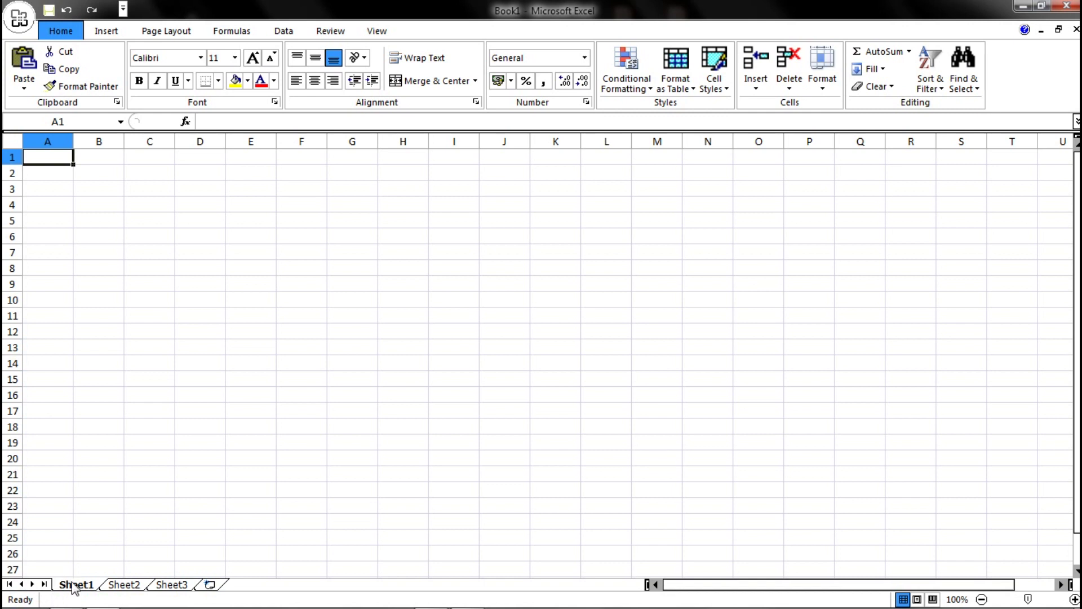
# - Rename Sheet1 as "Harga Saham"
pyautogui.doubleClick(71, 585)
pyautogui.write('Harga Saham')
pyautogui.click(104, 567)
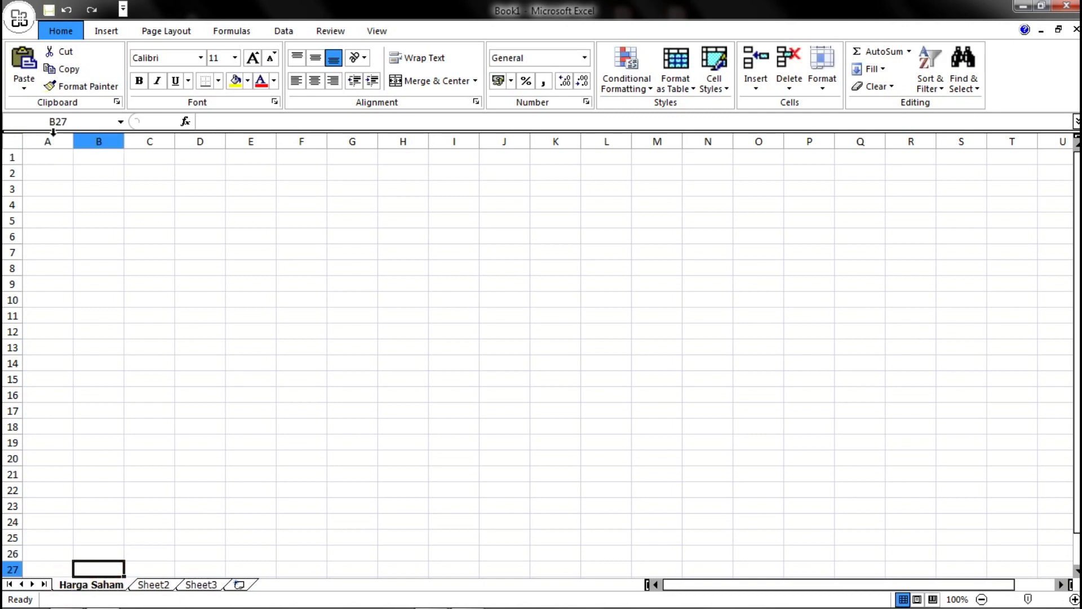
# - Enter "PT. Garuda Indonesia (Prsero) tbk" in cell A1 and make it bold
pyautogui.click(52, 157)
pyautogui.write('PT. Garuda Indonesia (Prsero')
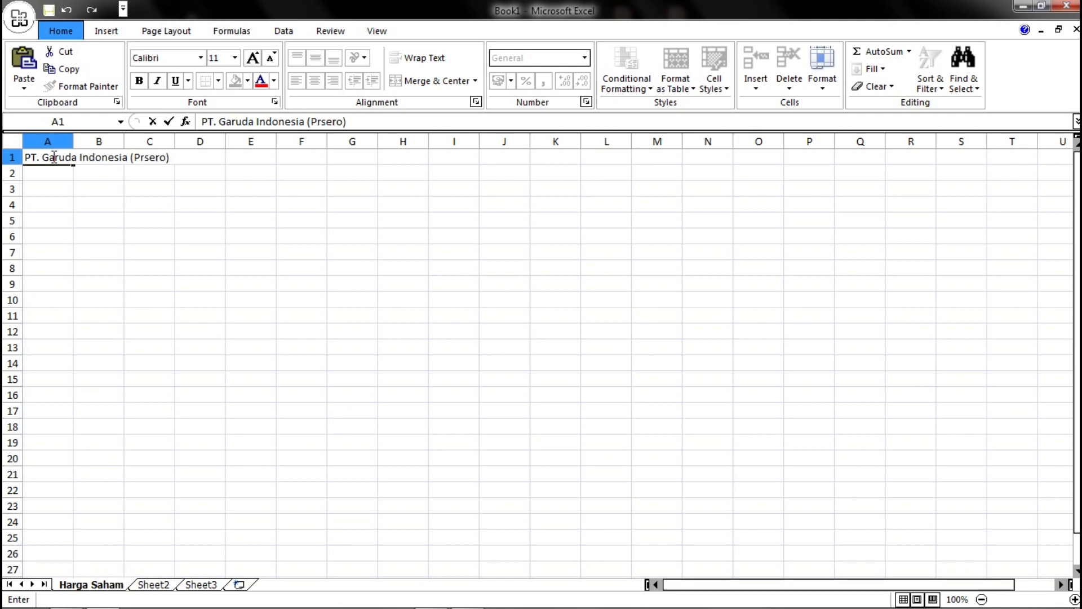
pyautogui.press('Return')
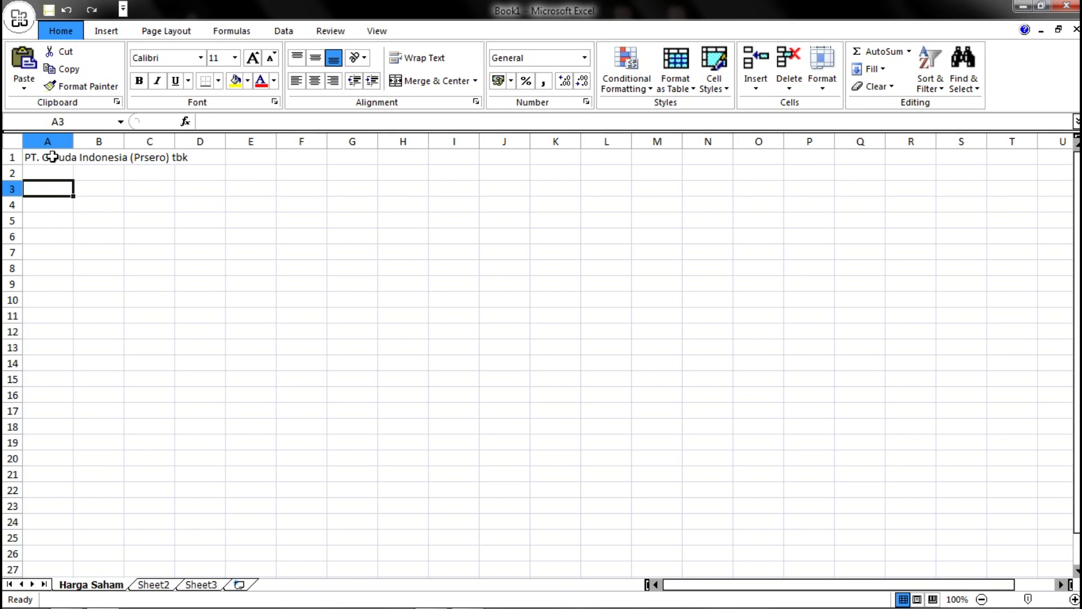
pyautogui.click(56, 158)
pyautogui.click(141, 81)
# - Start a text import at cell A3 and choose the GIAA.JK CSV file from the Downloads folder using the copied path
pyautogui.click(50, 189)
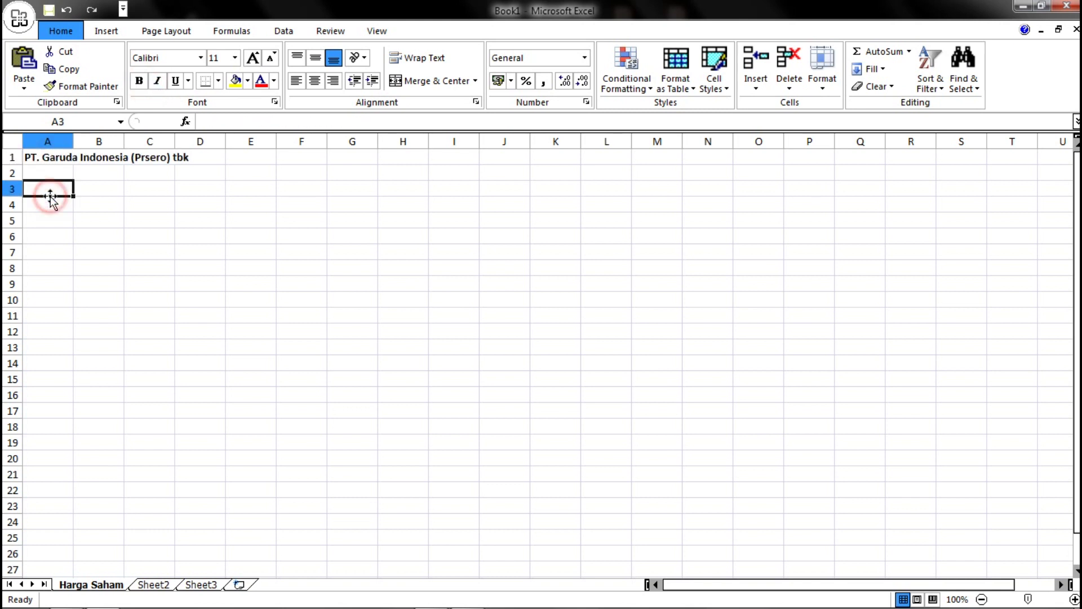
pyautogui.click(284, 30)
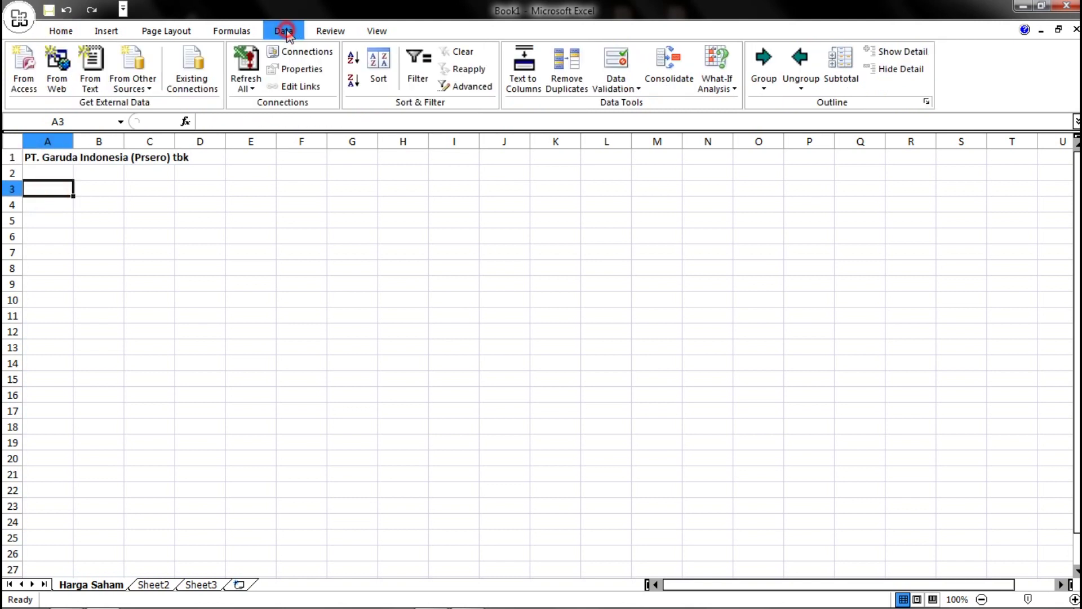
pyautogui.click(92, 83)
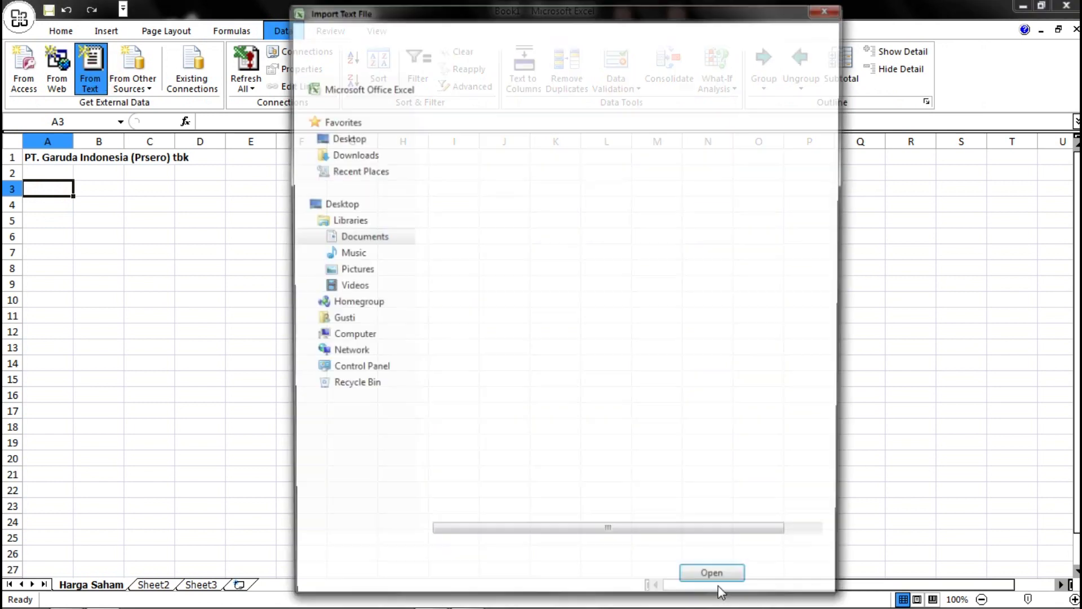
pyautogui.click(557, 31)
pyautogui.rightClick(557, 31)
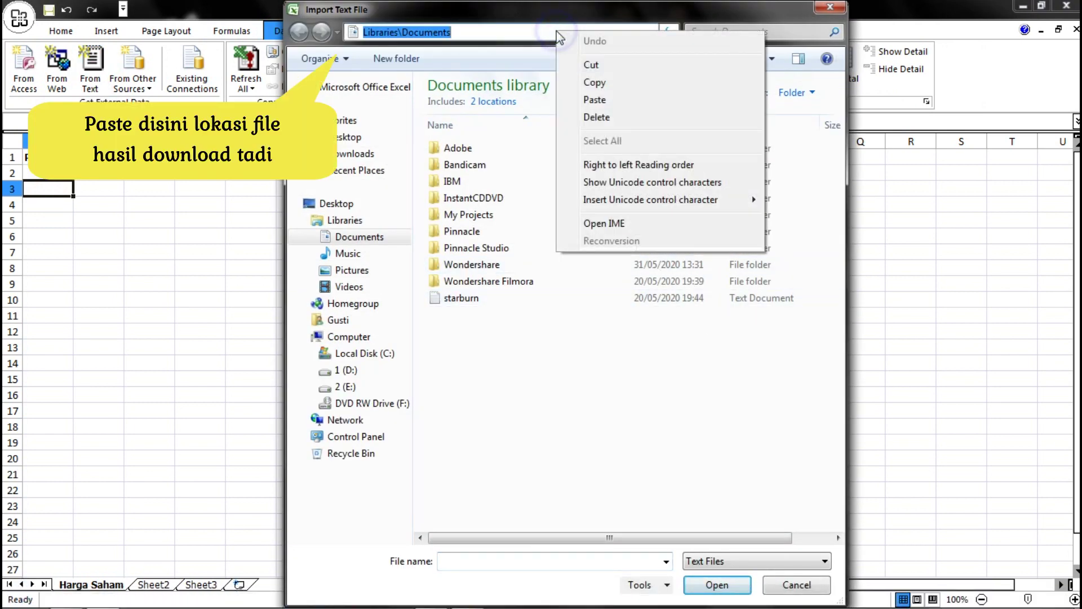
pyautogui.click(601, 97)
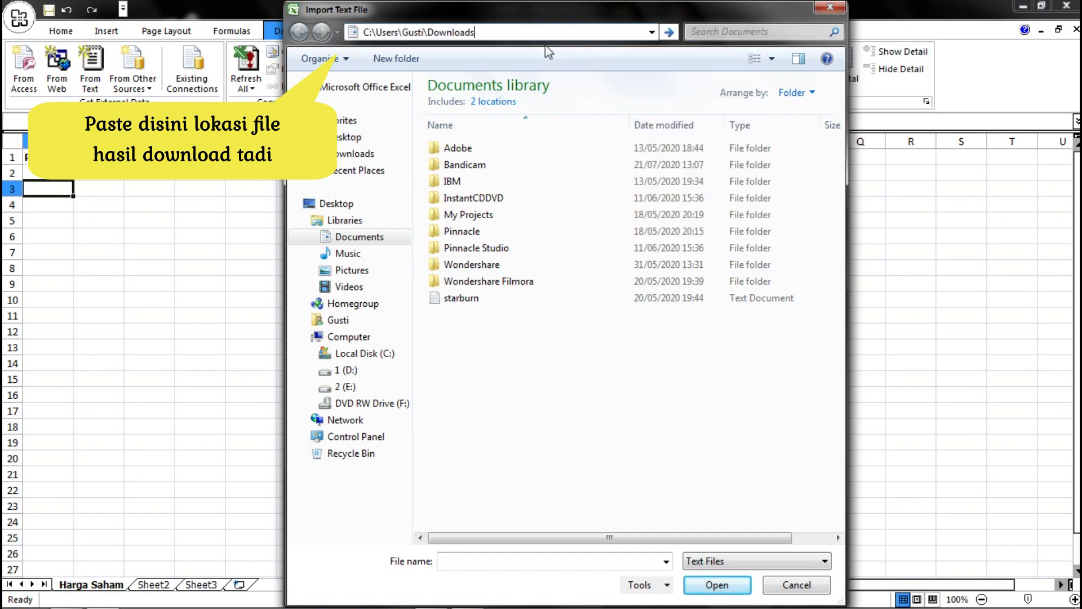
pyautogui.click(669, 32)
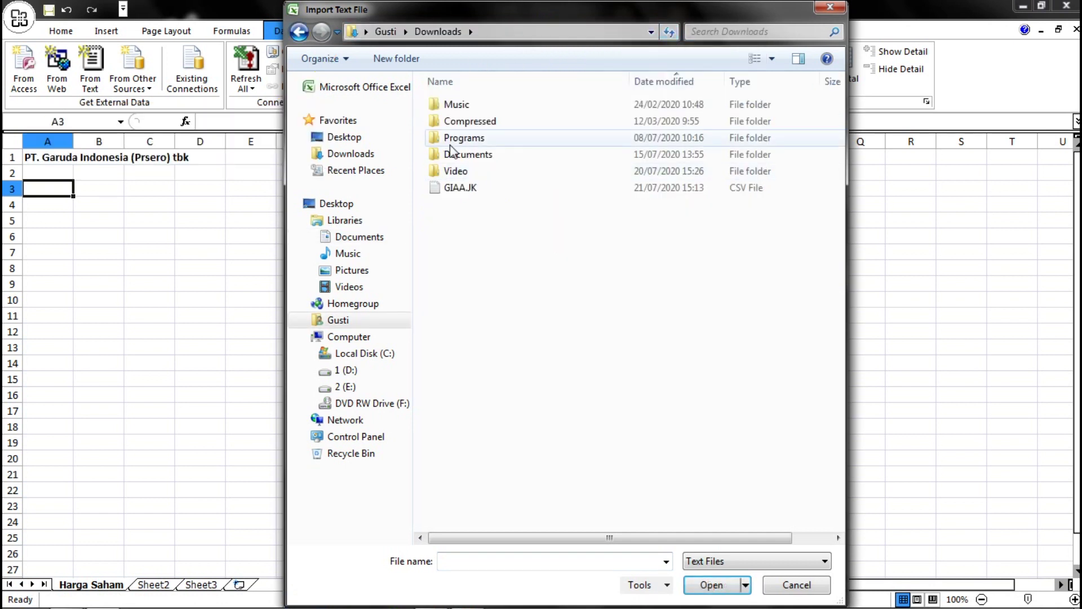
pyautogui.click(464, 191)
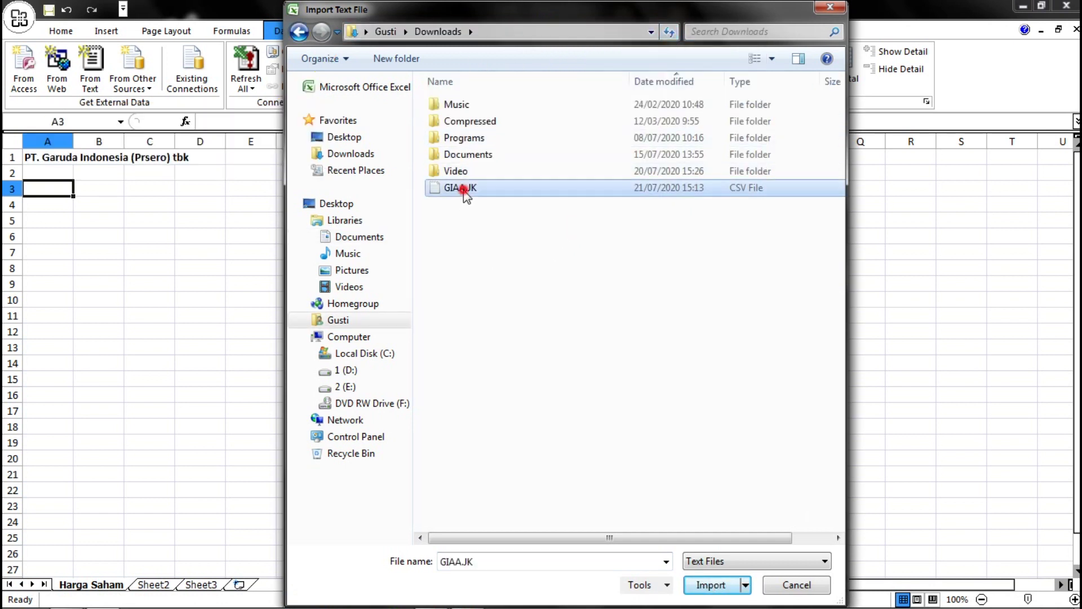
pyautogui.click(708, 586)
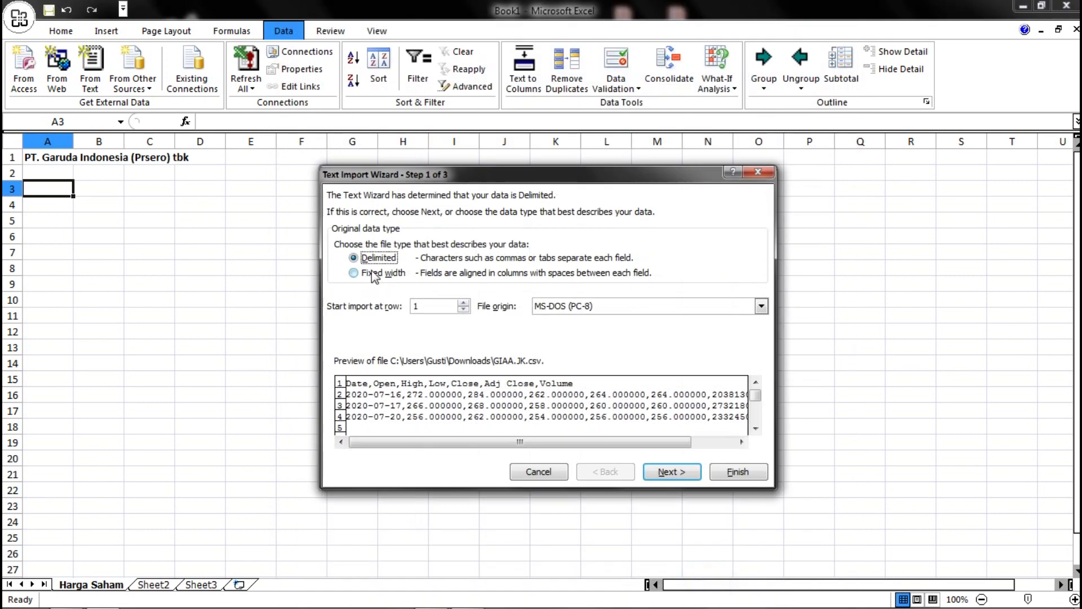
# - Import the file as delimited data, using comma instead of tab as the delimiter and General as the column format
pyautogui.click(667, 472)
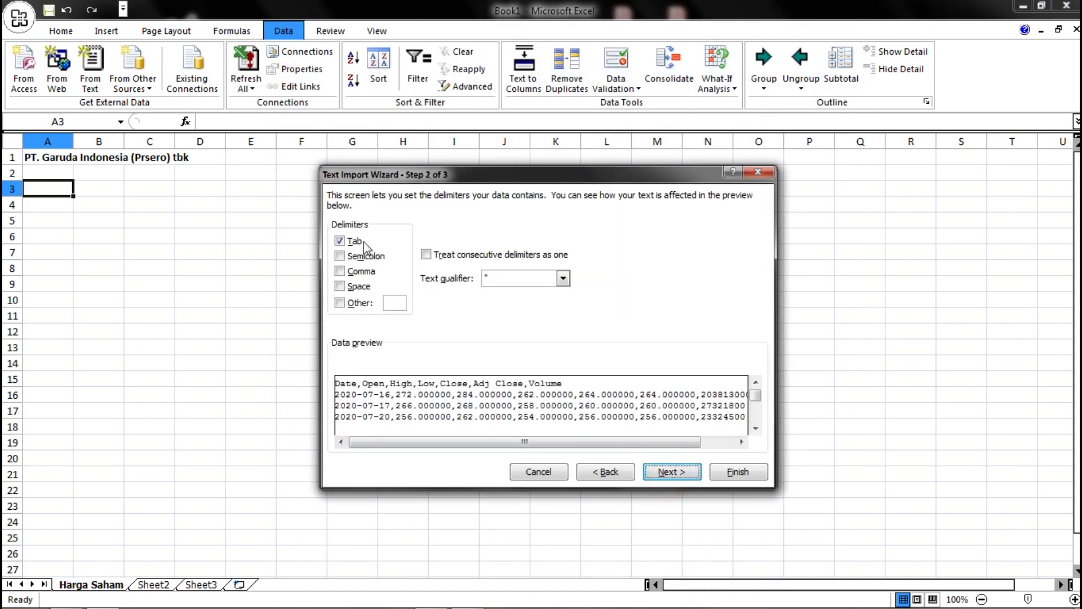
pyautogui.click(353, 241)
pyautogui.click(340, 271)
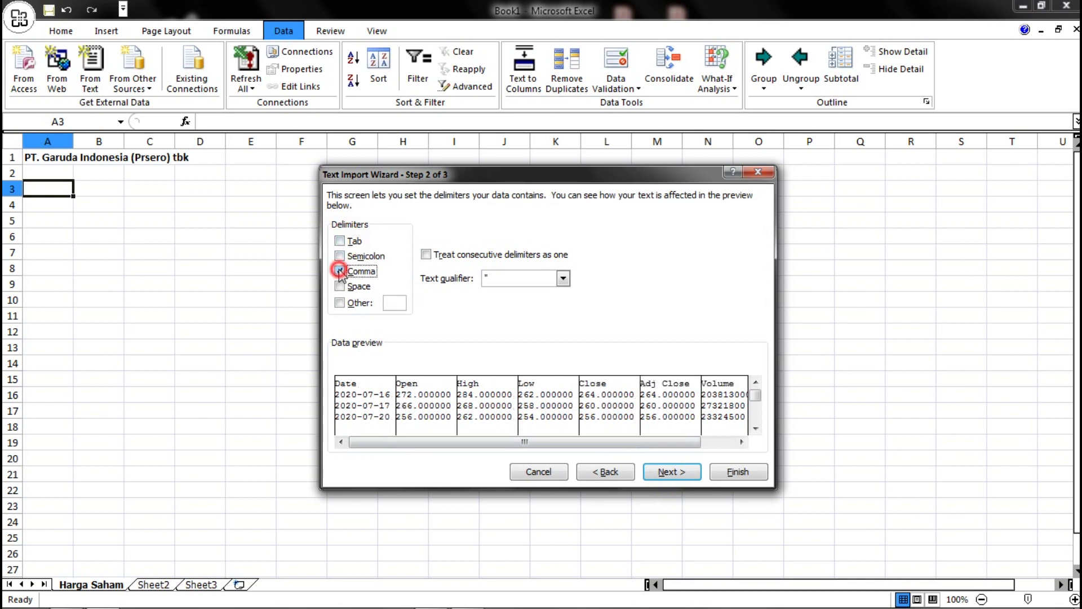
pyautogui.click(680, 471)
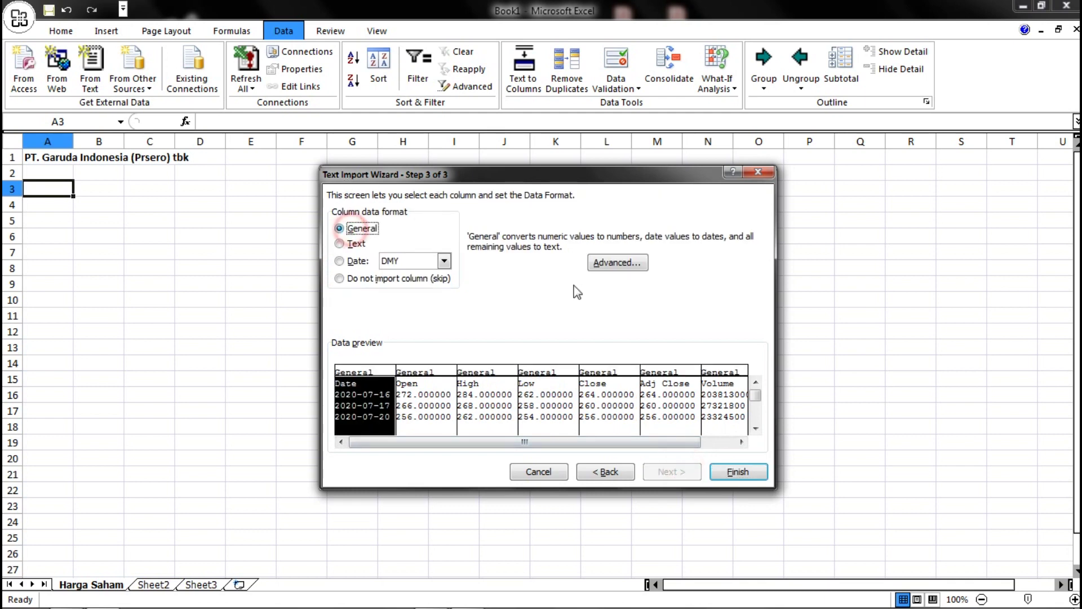
pyautogui.click(737, 471)
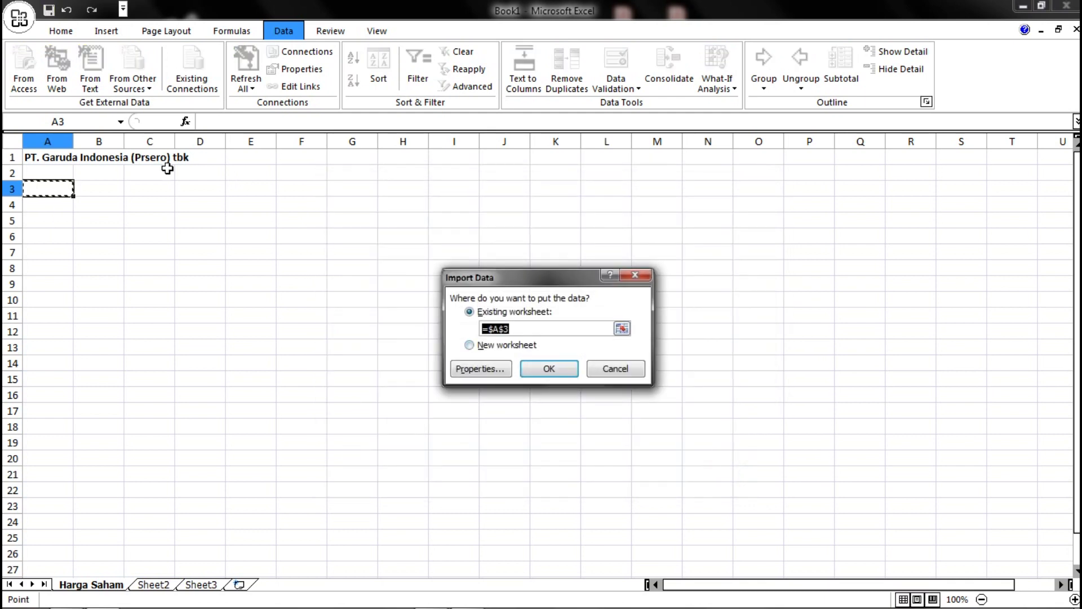
# - Place the imported data in the existing worksheet starting at cell A3, and slightly widen column A
pyautogui.click(144, 186)
pyautogui.click(317, 396)
pyautogui.click(507, 428)
pyautogui.click(291, 283)
pyautogui.click(135, 190)
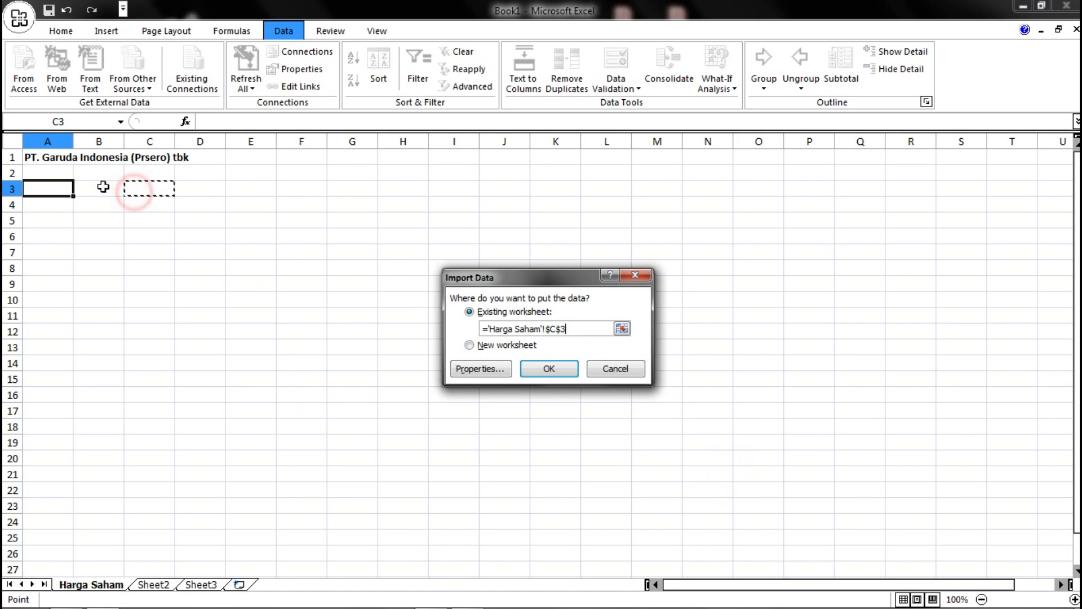
pyautogui.click(56, 184)
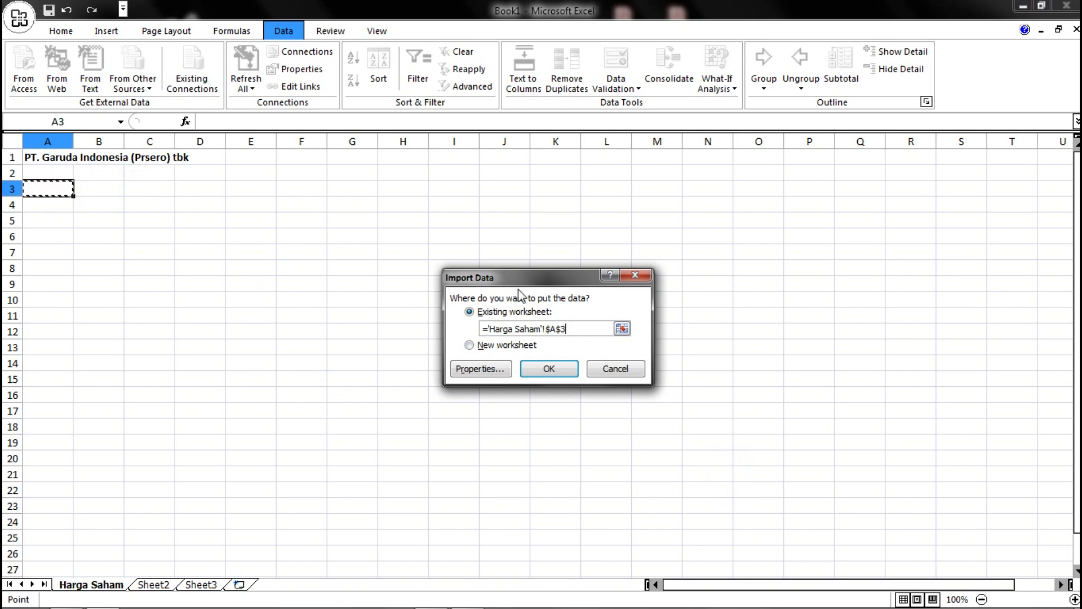
pyautogui.click(559, 372)
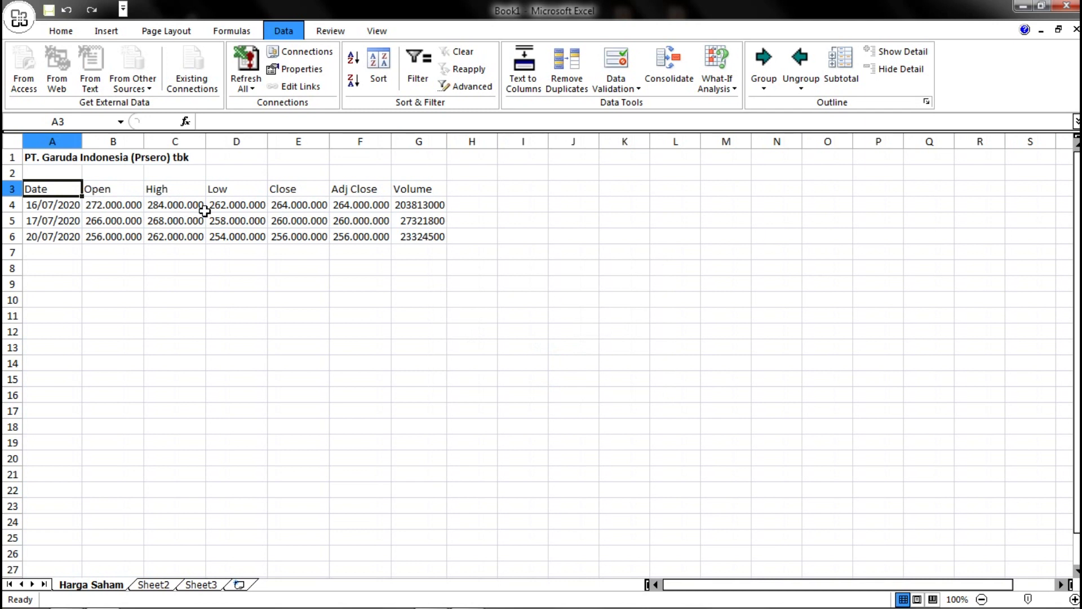
pyautogui.moveTo(82, 142); pyautogui.dragTo(92, 142)
# - Compare the imported Open price in B4 with the historical prices on the Yahoo Finance page in the browser, and return to Excel
pyautogui.click(144, 205)
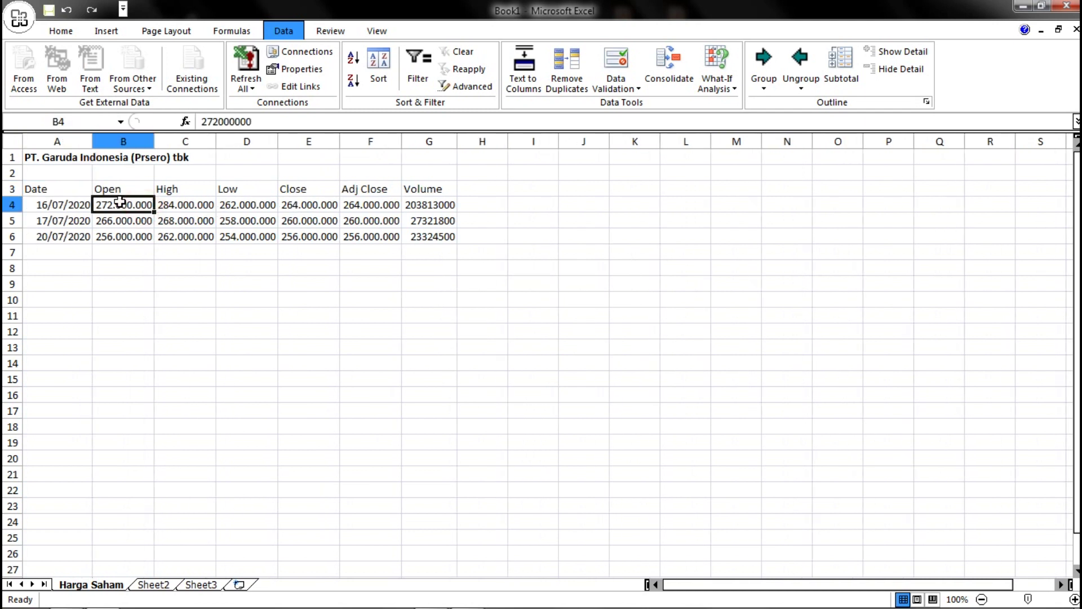
pyautogui.doubleClick(119, 202)
pyautogui.moveTo(119, 205); pyautogui.dragTo(152, 206)
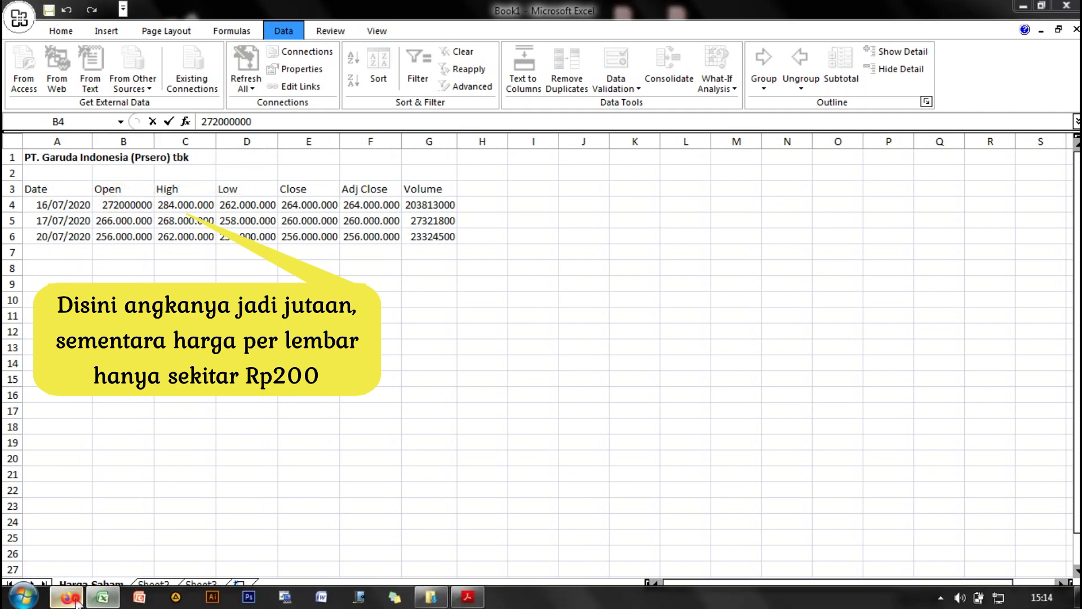
pyautogui.click(72, 597)
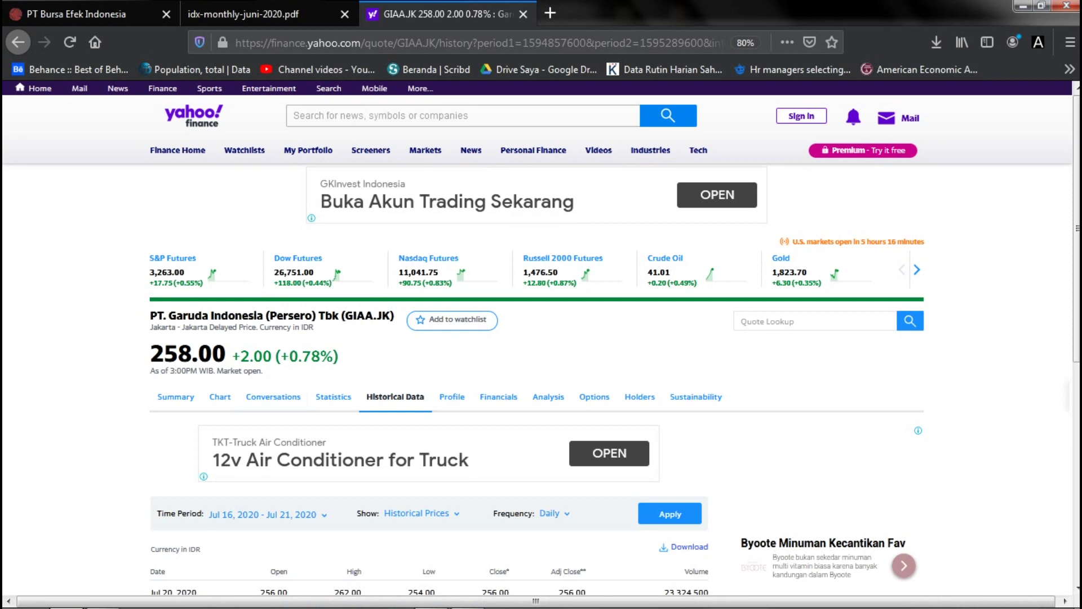
pyautogui.scroll(-3, 511, 290)
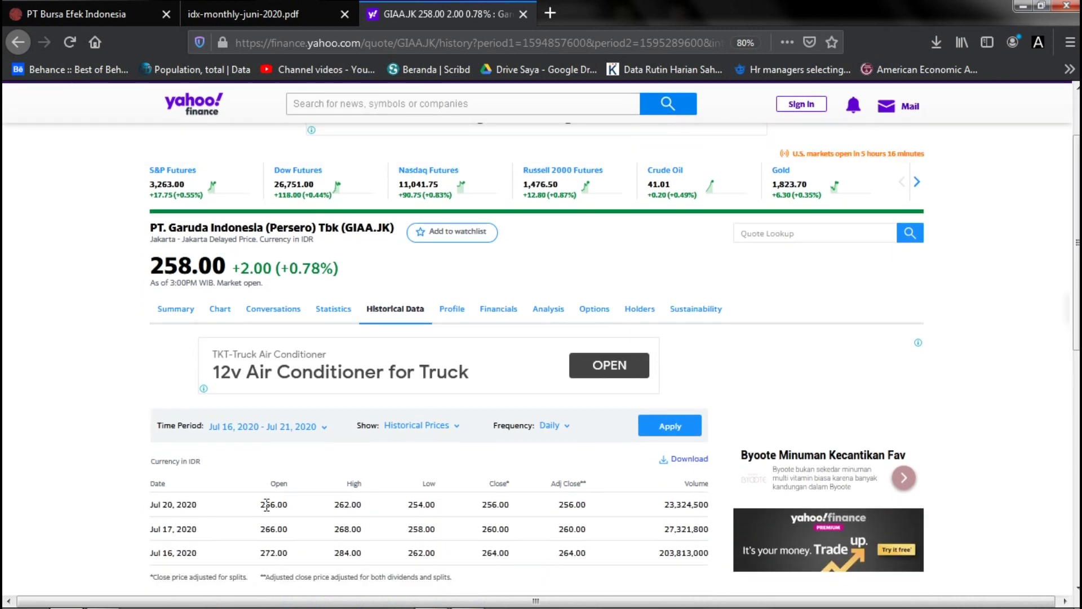
pyautogui.moveTo(261, 503); pyautogui.dragTo(277, 506)
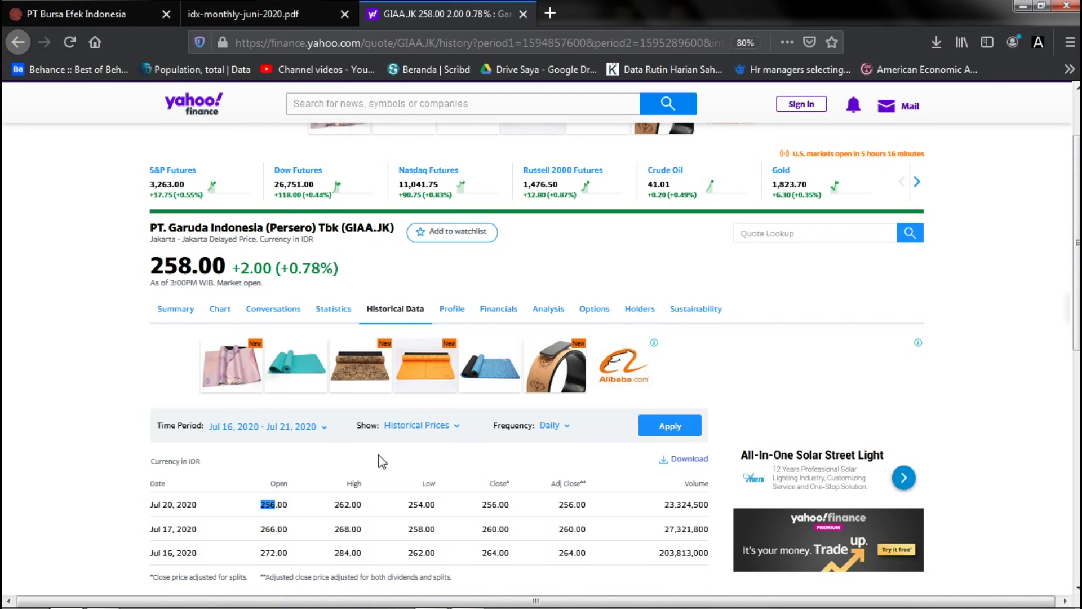
pyautogui.click(103, 601)
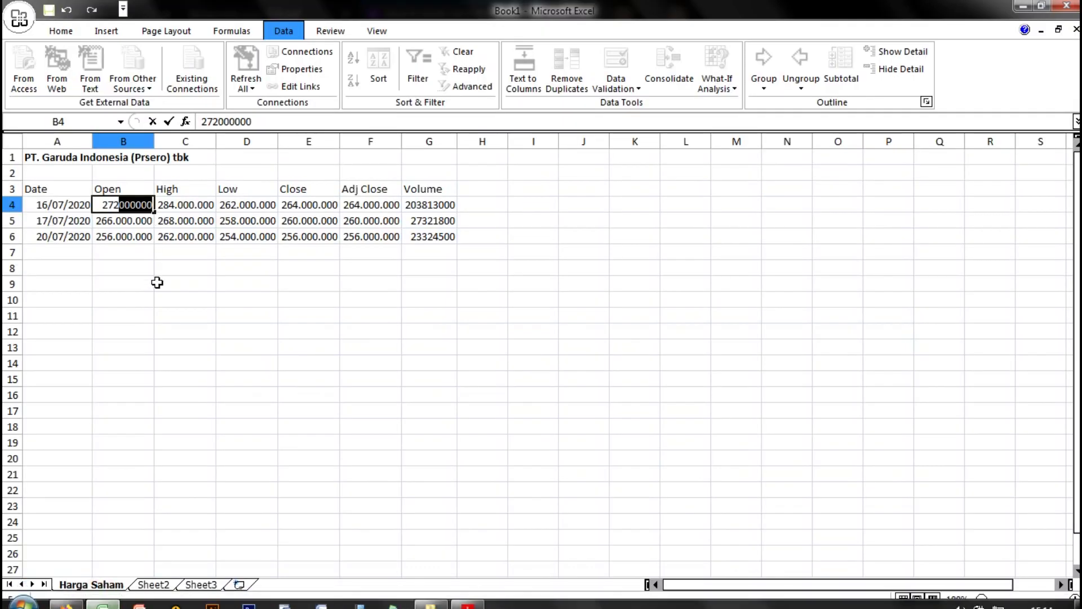
# - Apply the custom number format "#.##0.." to the price and volume values in B4:G6
pyautogui.moveTo(125, 205); pyautogui.dragTo(444, 240)
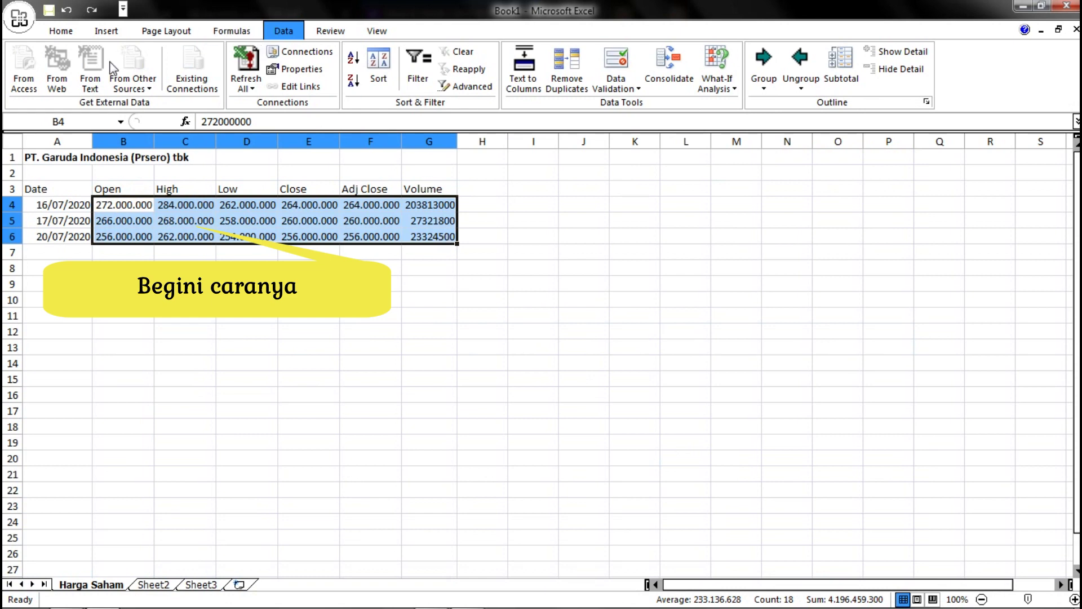
pyautogui.click(62, 32)
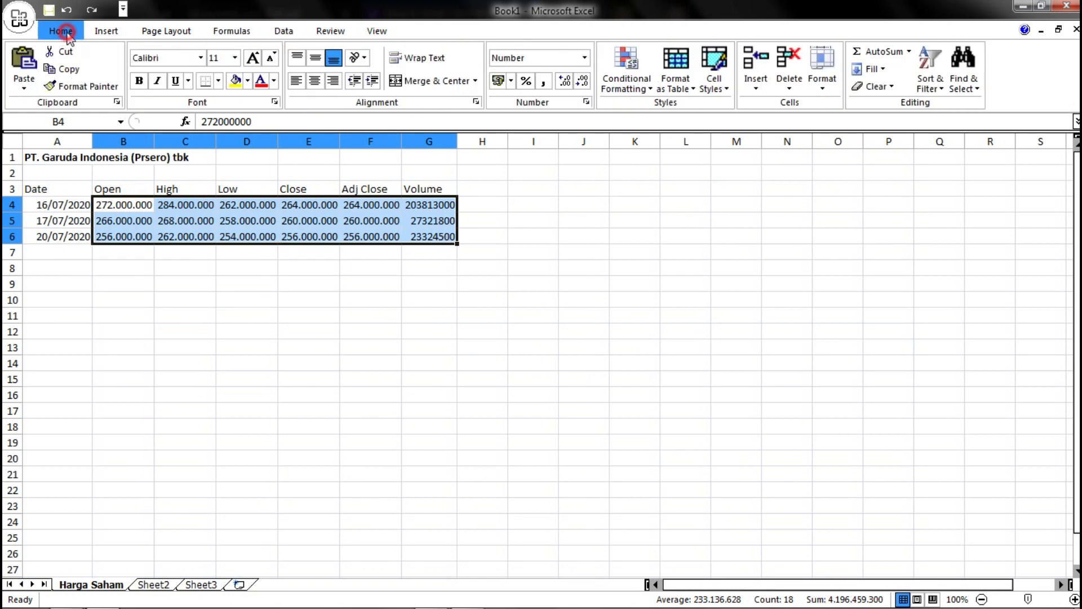
pyautogui.click(586, 102)
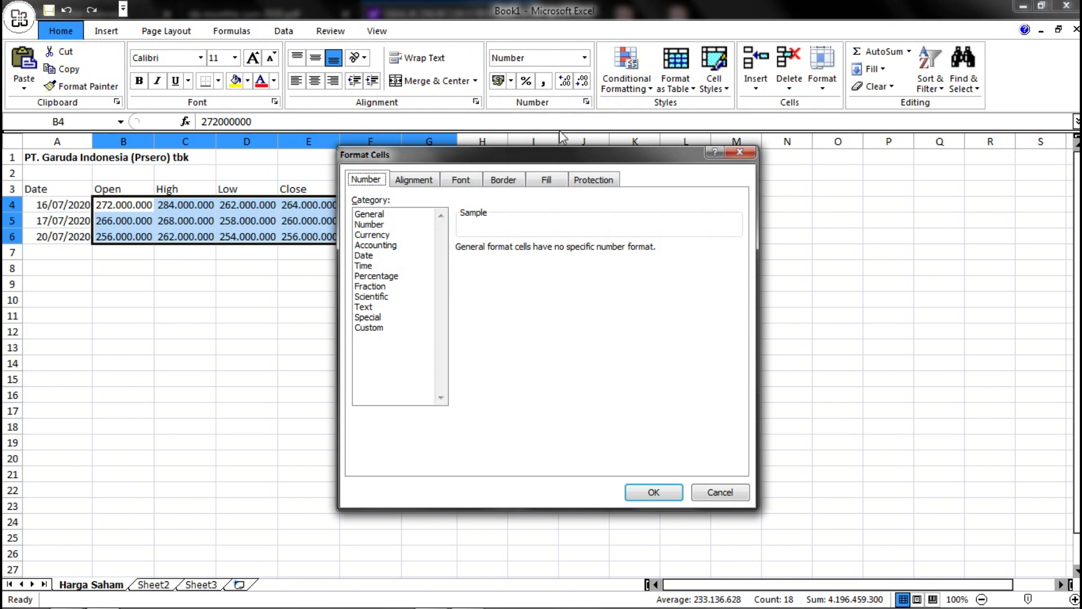
pyautogui.click(460, 182)
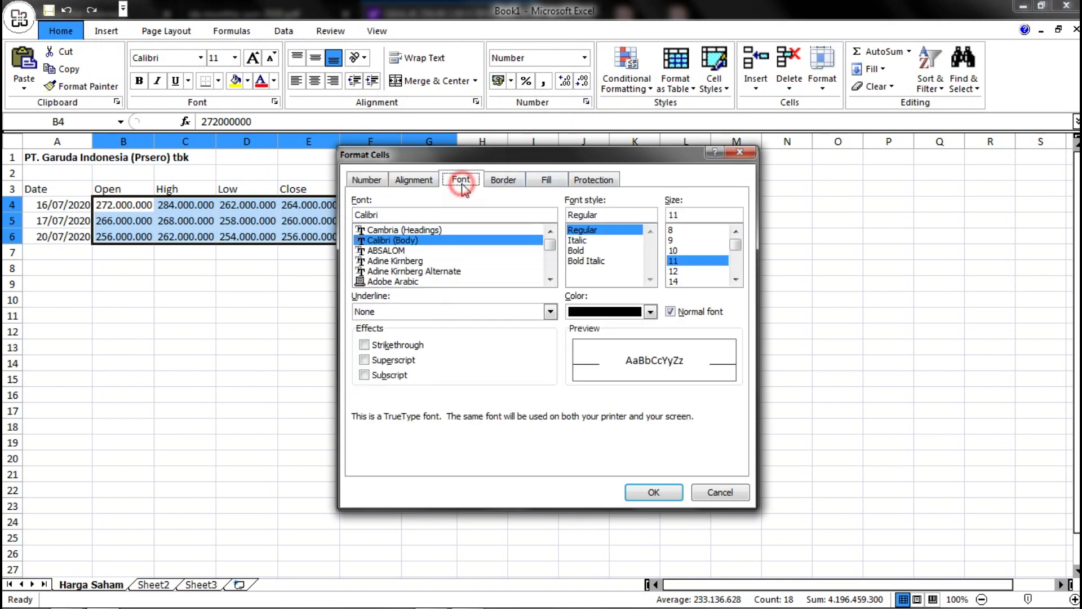
pyautogui.click(413, 181)
pyautogui.click(379, 182)
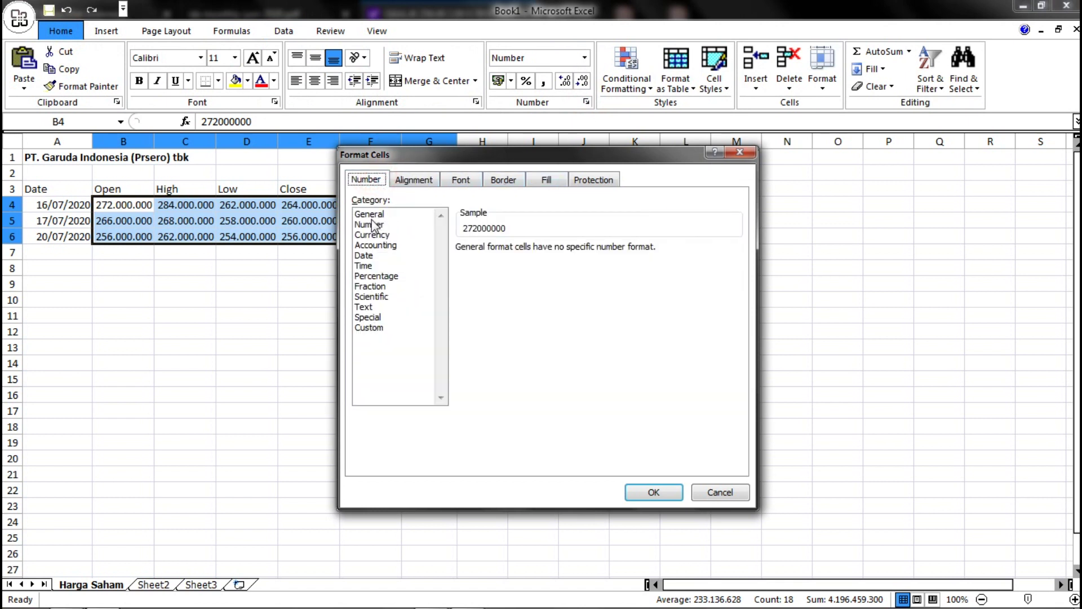
pyautogui.click(371, 330)
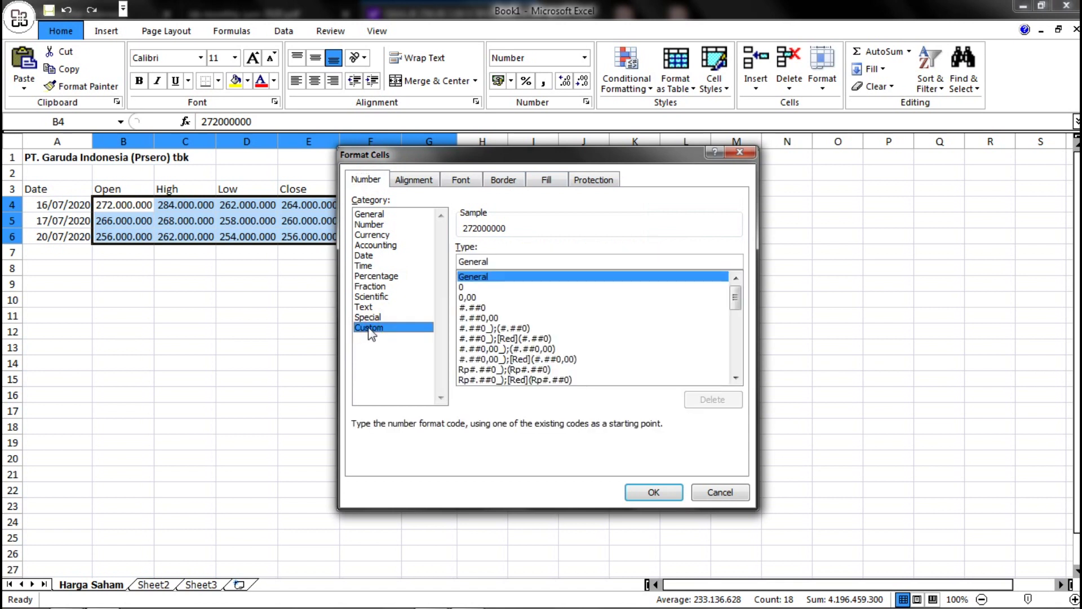
pyautogui.click(512, 318)
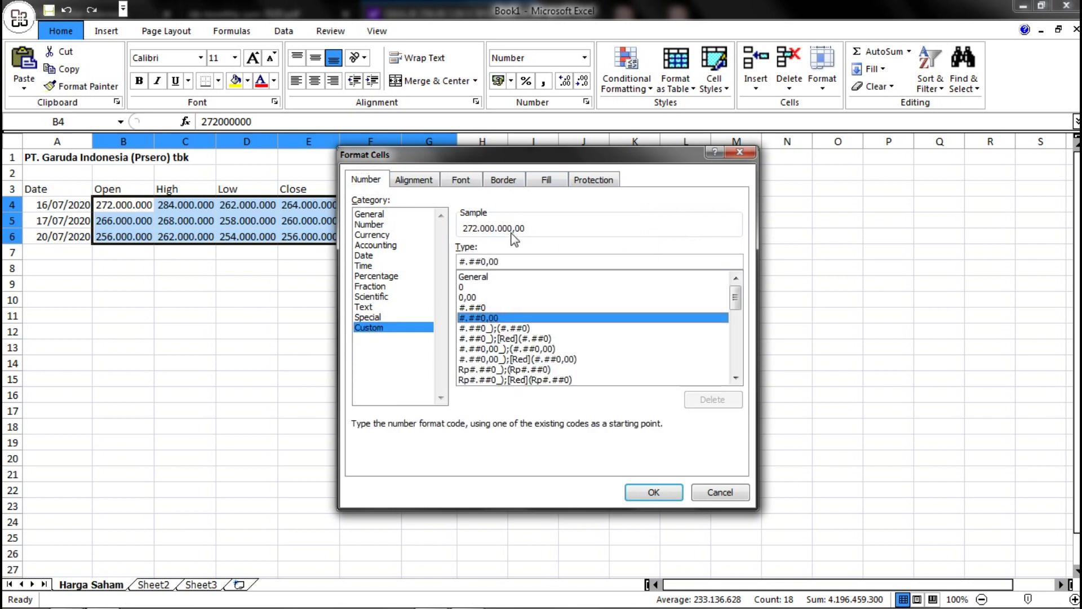
pyautogui.click(503, 307)
pyautogui.click(516, 262)
pyautogui.write('.')
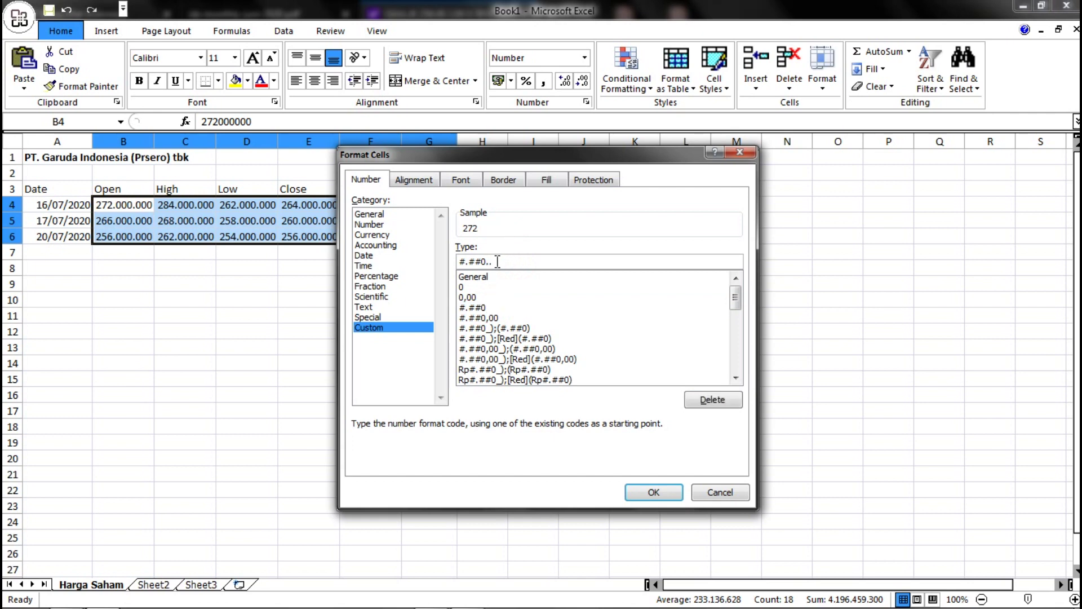
pyautogui.write('.')
pyautogui.moveTo(498, 261); pyautogui.dragTo(489, 275)
pyautogui.click(656, 487)
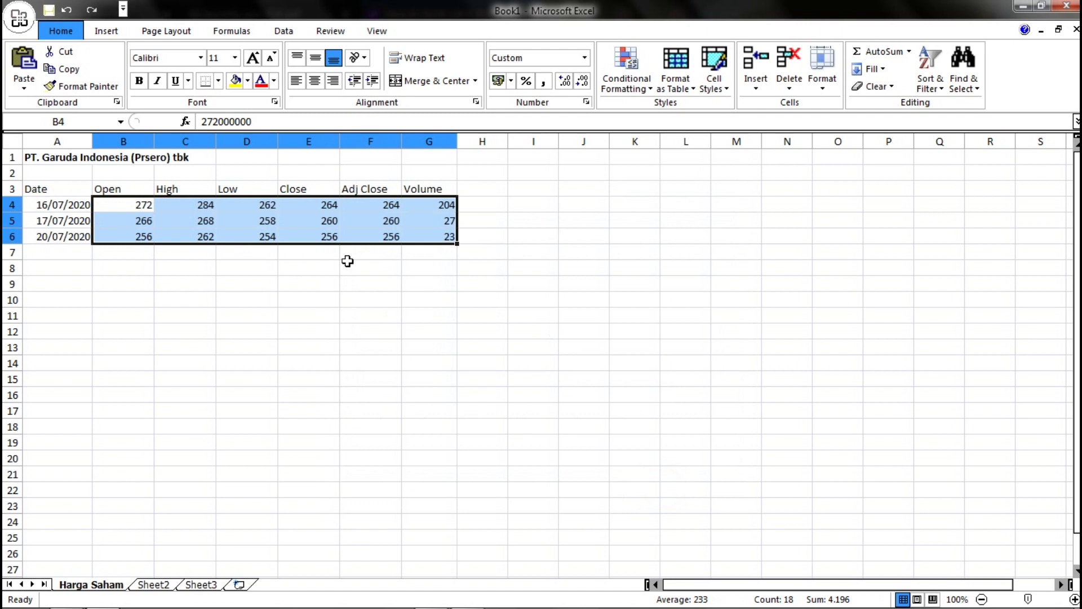
# - Merge and center the company title across cells A1:G1
pyautogui.click(265, 272)
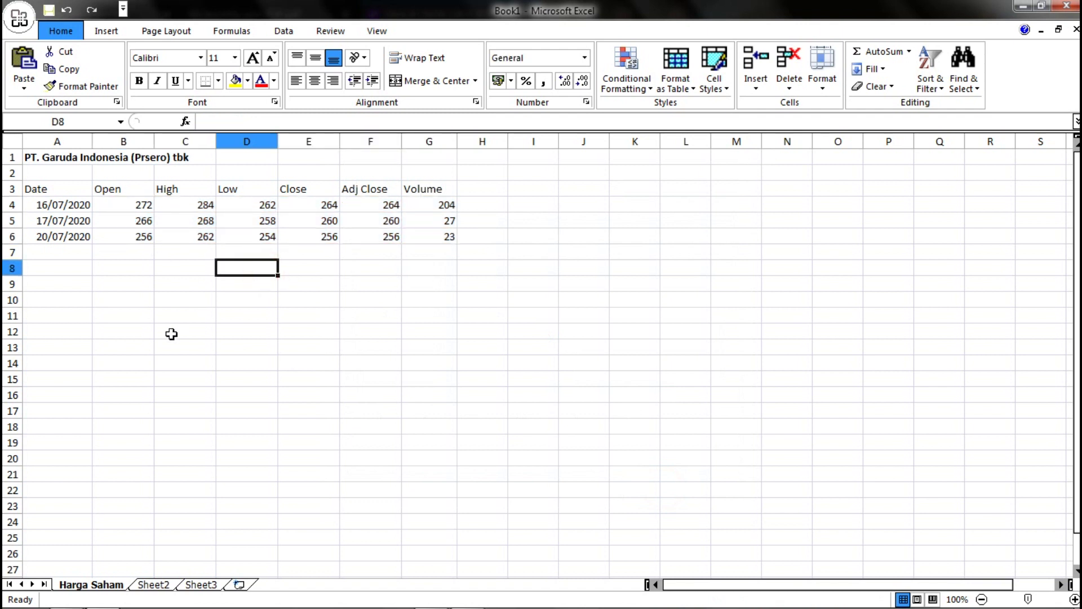
pyautogui.moveTo(30, 163); pyautogui.dragTo(434, 158)
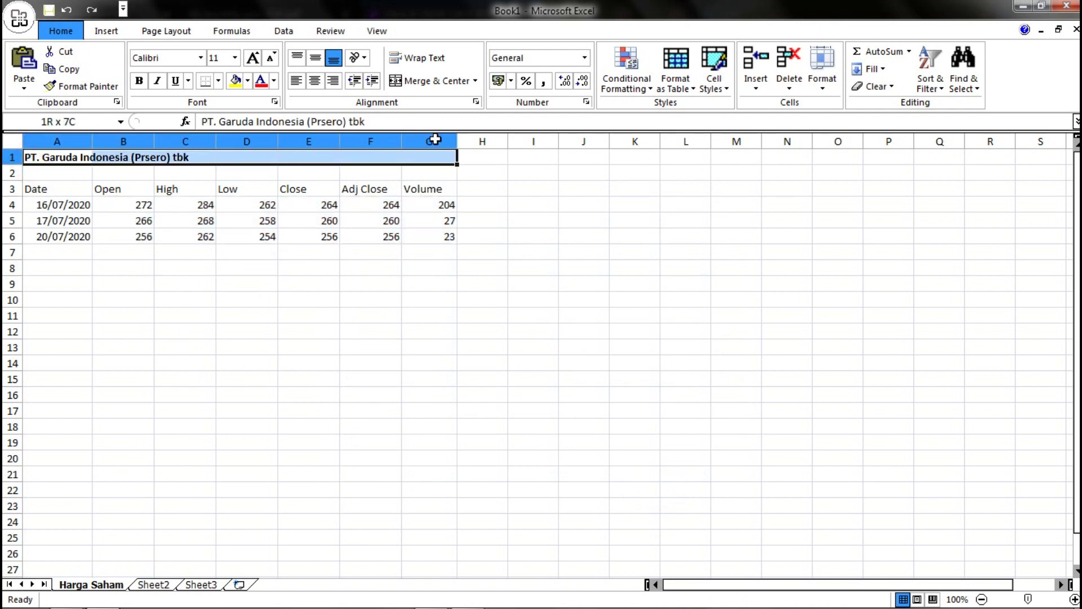
pyautogui.click(431, 81)
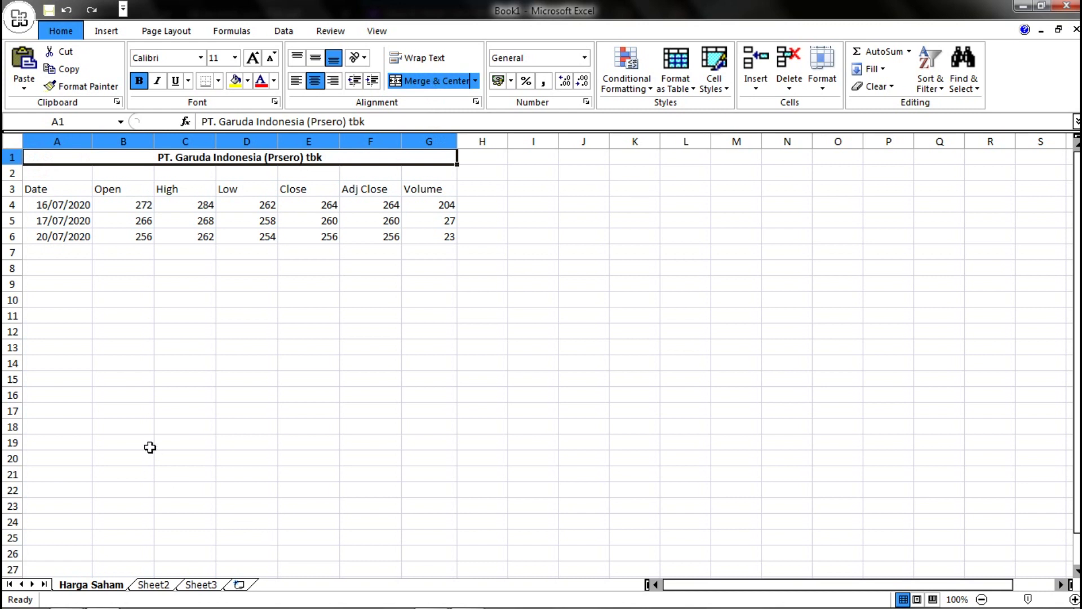
# - Rename Sheet2 as "Transpose"
pyautogui.click(152, 585)
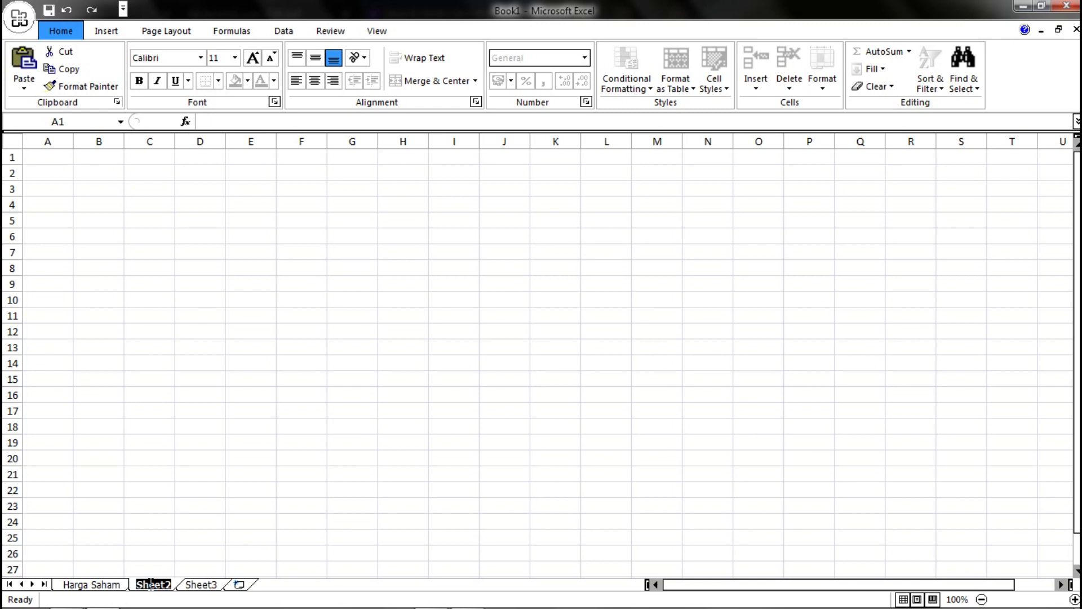
pyautogui.write('Transpose')
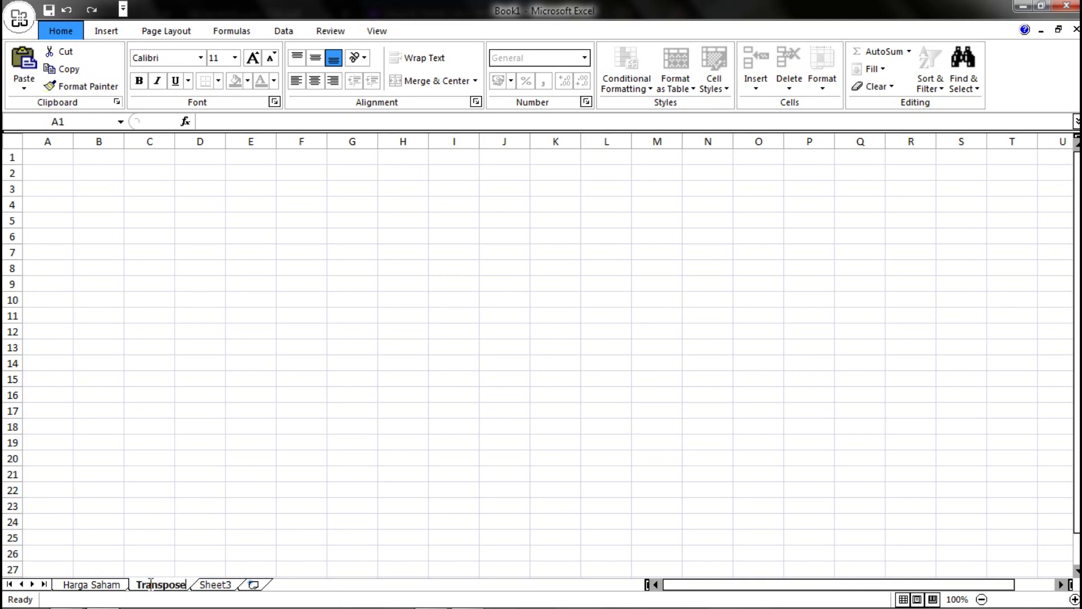
pyautogui.press('Return')
# - Copy the merged company title from the Harga Saham sheet into cell A1 of the Transpose sheet
pyautogui.click(91, 585)
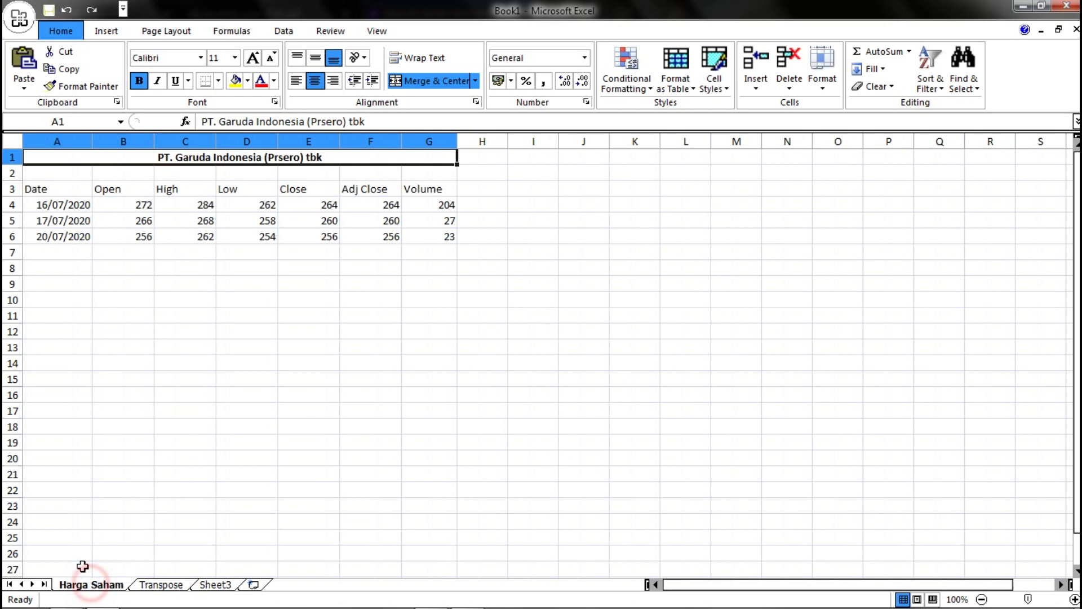
pyautogui.rightClick(62, 160)
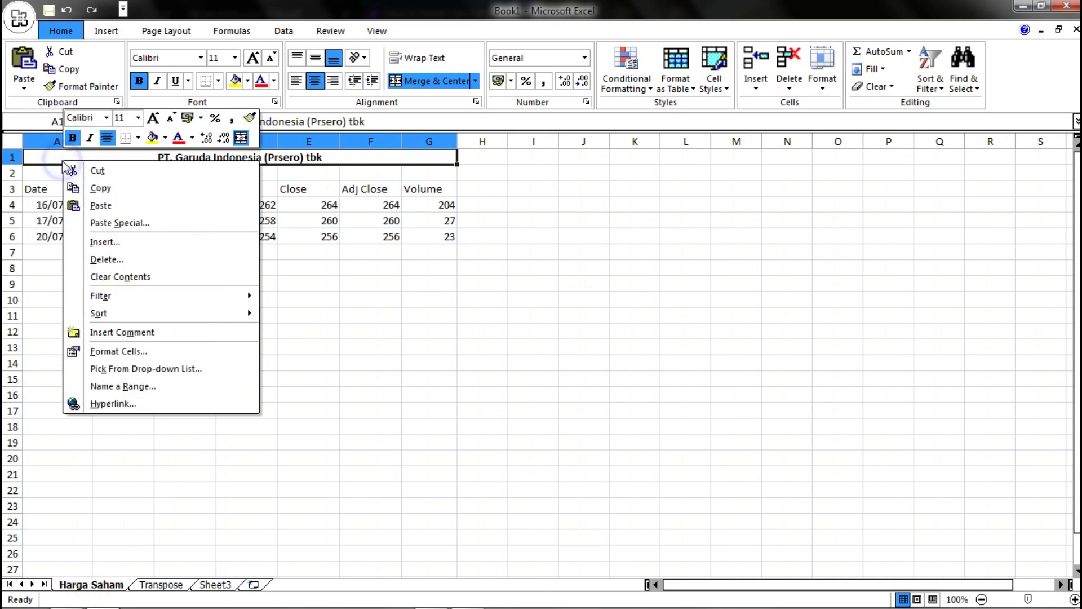
pyautogui.click(101, 186)
pyautogui.click(165, 587)
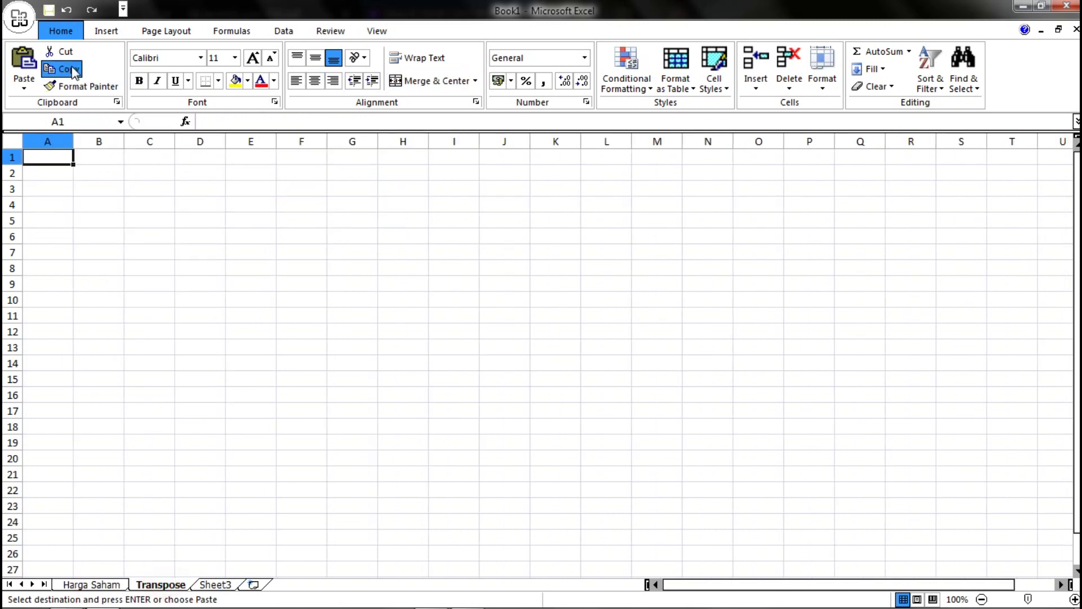
pyautogui.rightClick(53, 159)
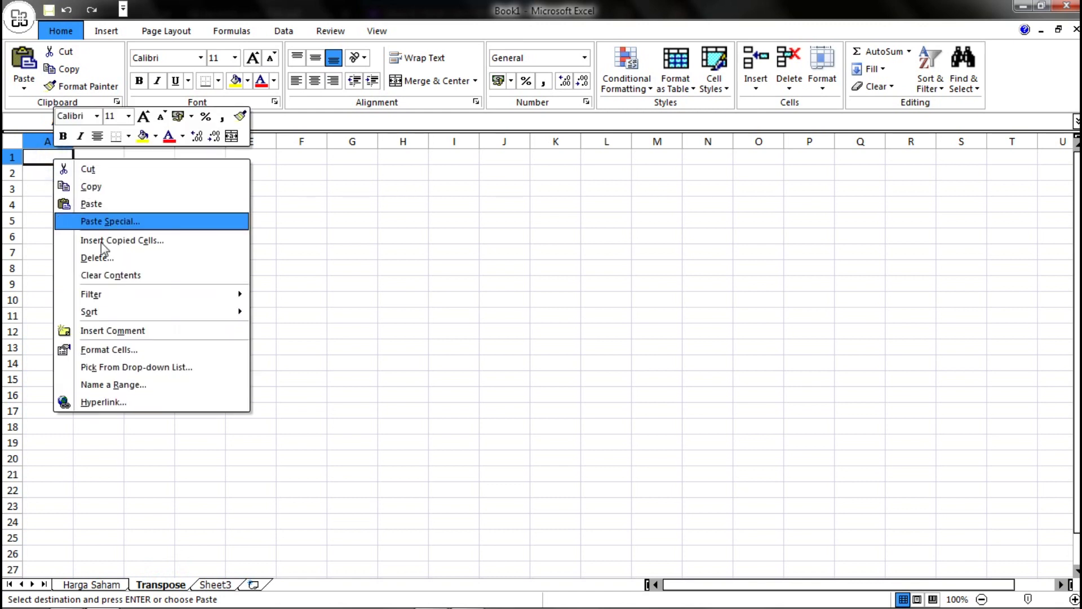
pyautogui.click(104, 203)
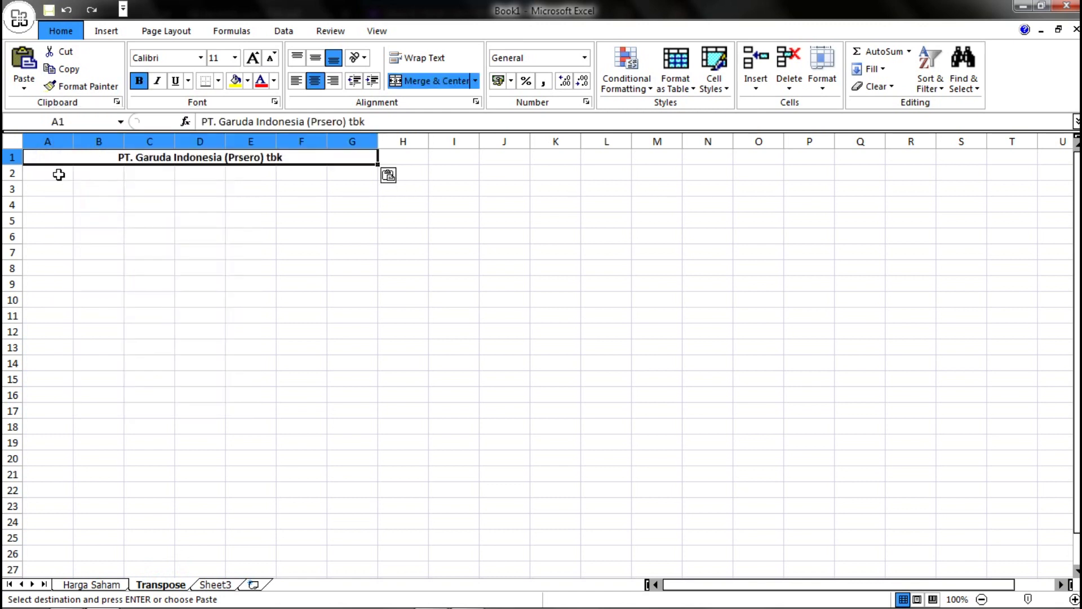
# - Copy the price table A3:G6 from Harga Saham, paste it transposed at A3 of the Transpose sheet, and widen columns B to D
pyautogui.click(53, 186)
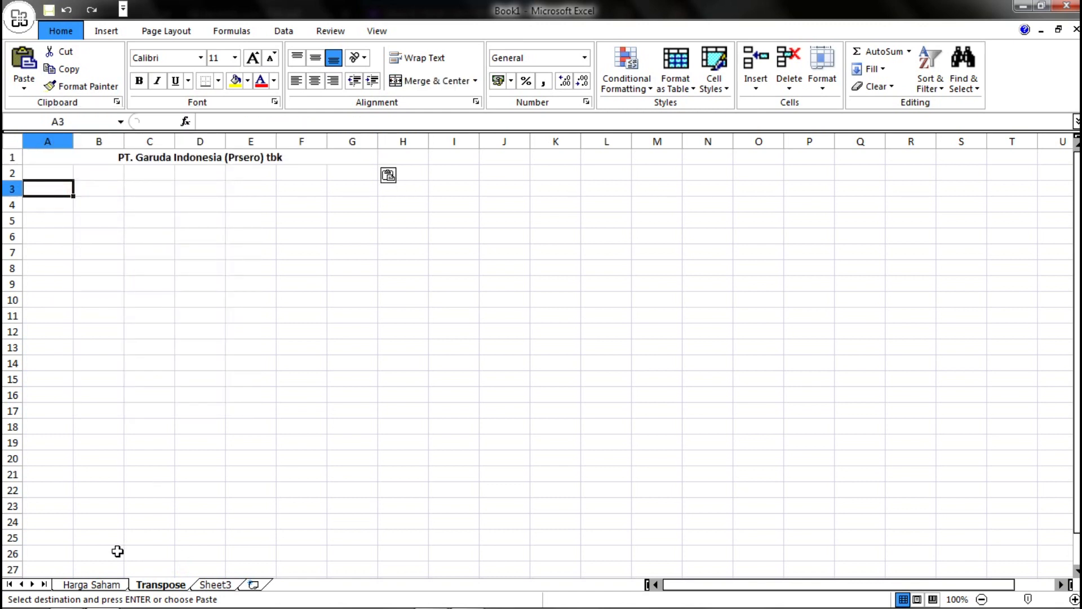
pyautogui.click(97, 586)
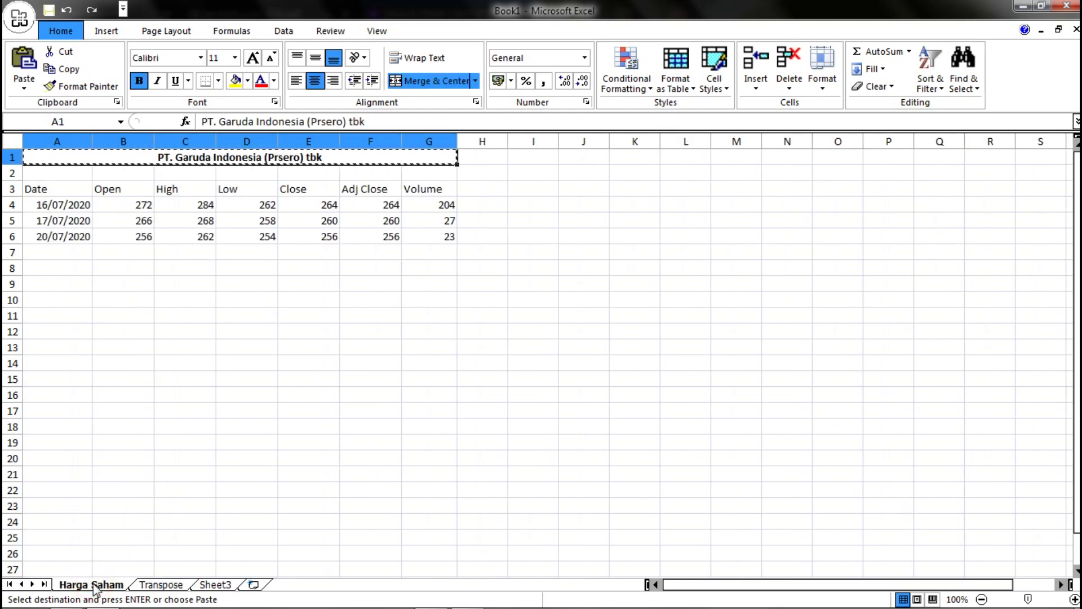
pyautogui.moveTo(54, 192); pyautogui.dragTo(485, 237)
pyautogui.moveTo(44, 188); pyautogui.dragTo(420, 235)
pyautogui.rightClick(376, 208)
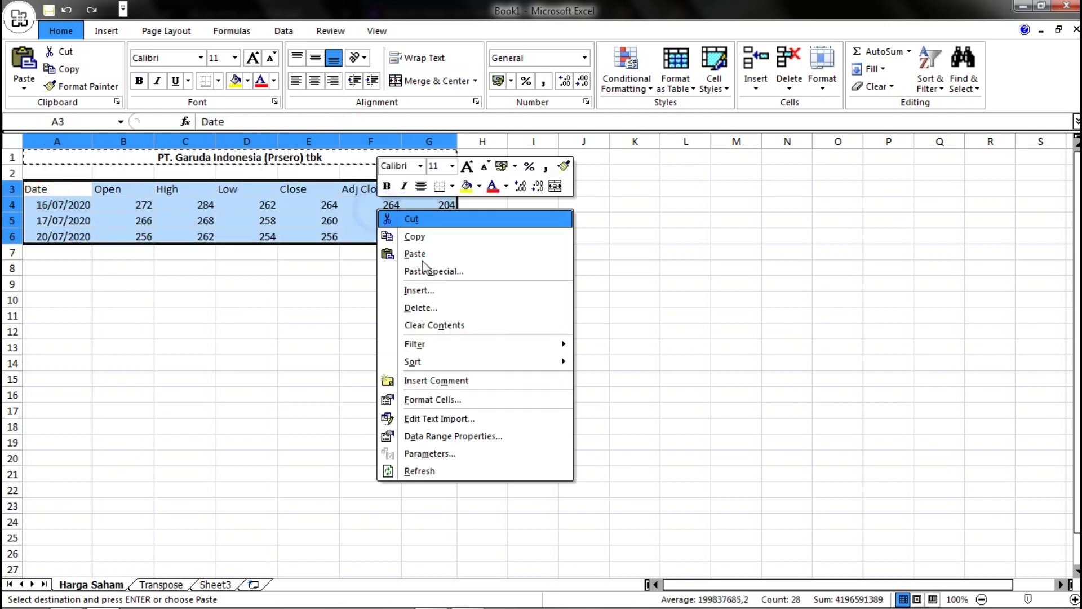
pyautogui.click(440, 236)
pyautogui.click(160, 584)
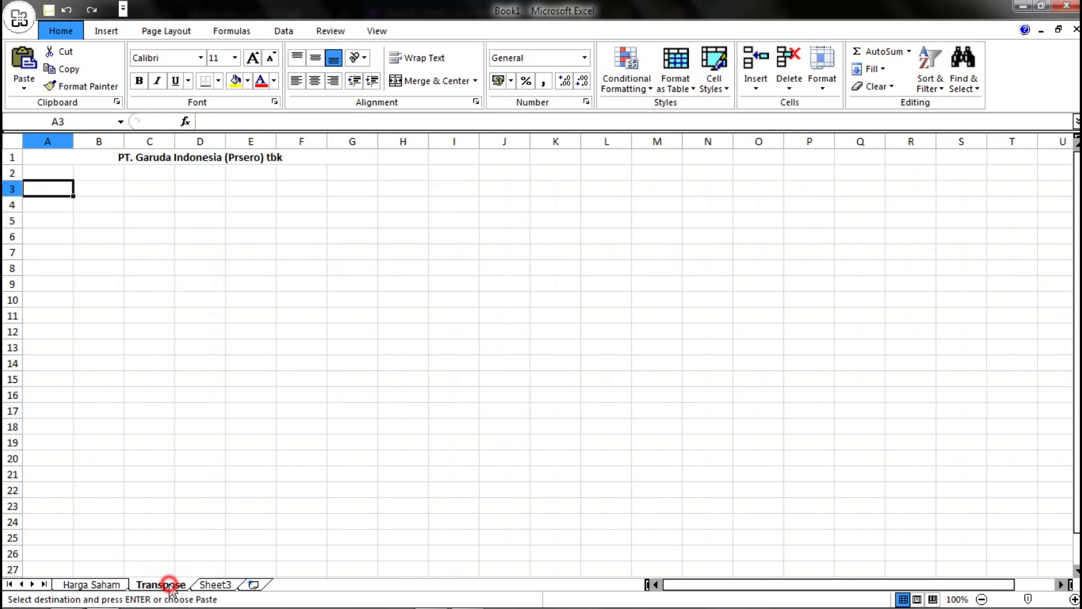
pyautogui.rightClick(62, 193)
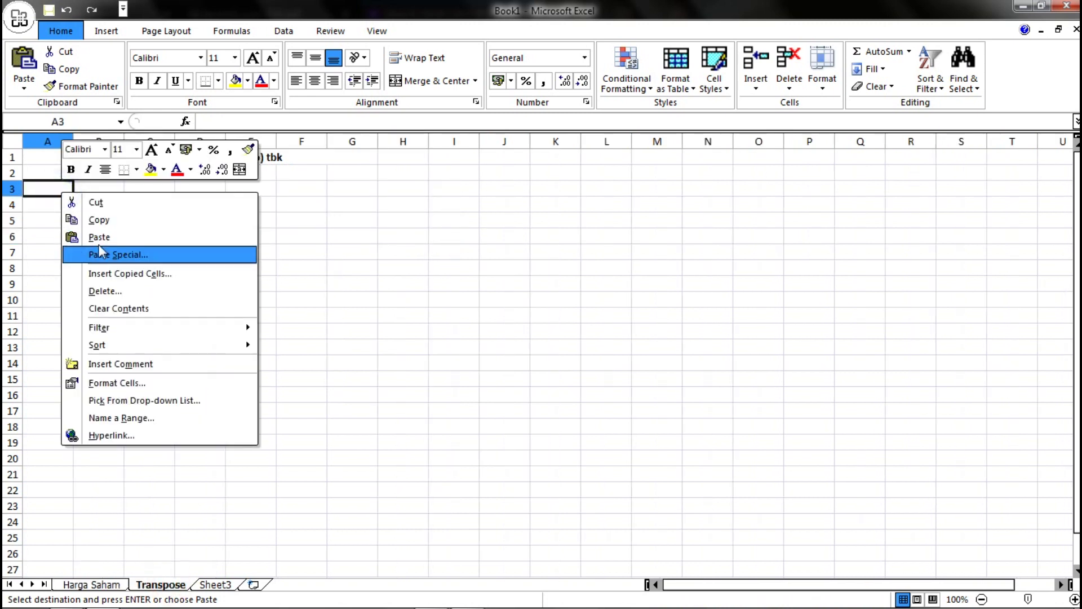
pyautogui.click(23, 86)
pyautogui.click(67, 175)
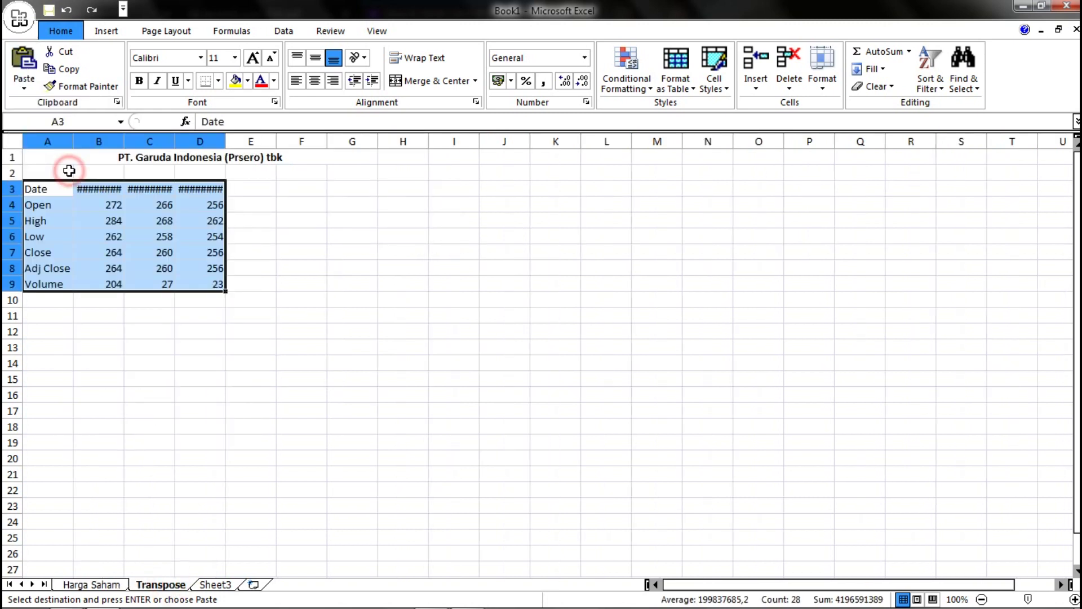
pyautogui.moveTo(117, 142); pyautogui.dragTo(227, 142)
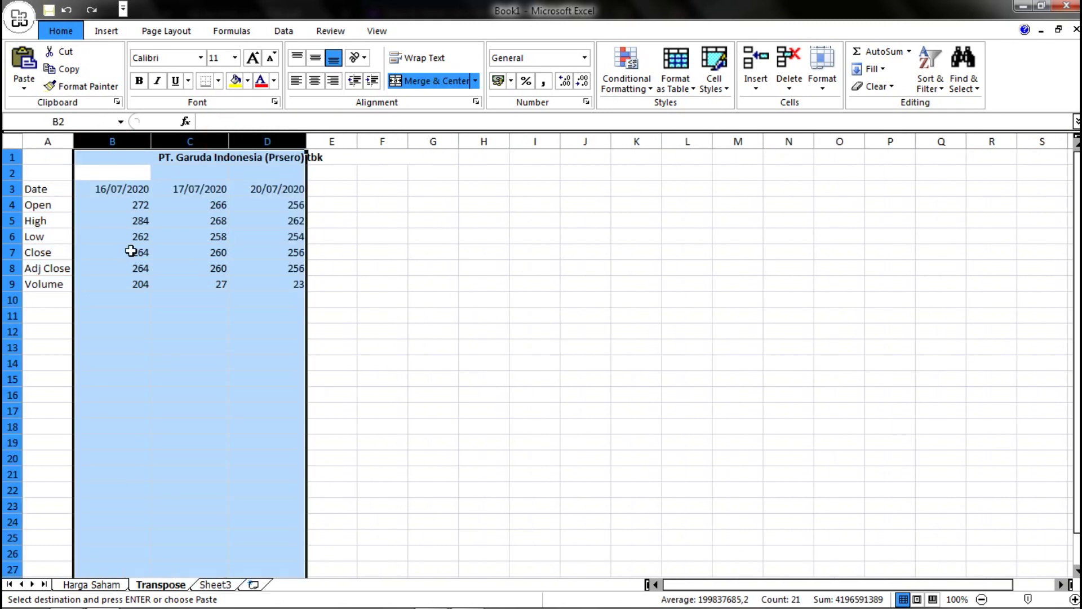
pyautogui.click(148, 267)
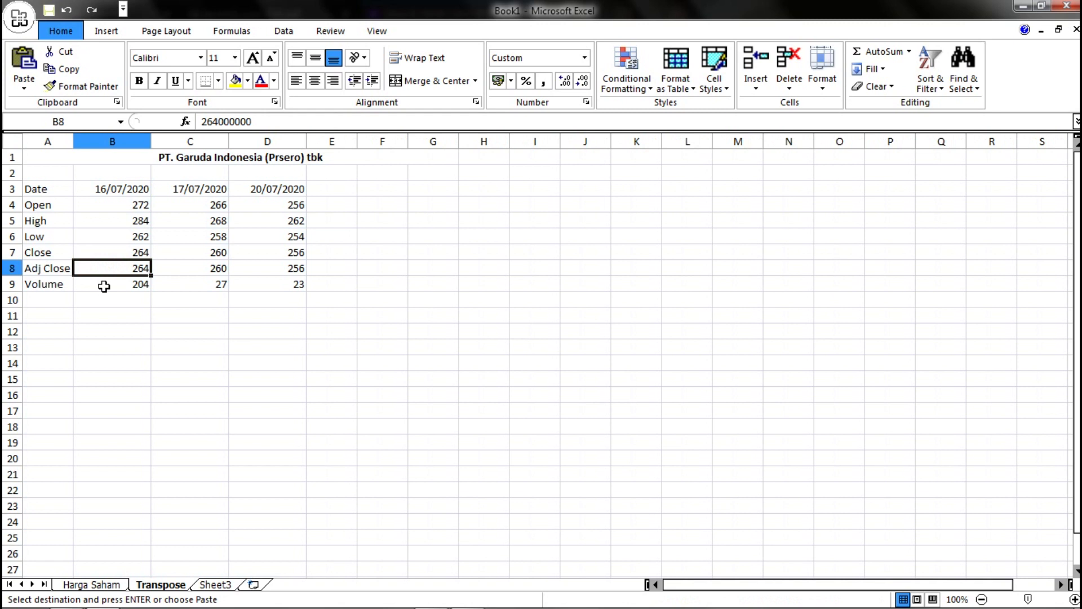
# - Compare the header row A3:G3 on Harga Saham with the transposed labels in A3:A9 on the Transpose sheet
pyautogui.click(93, 585)
pyautogui.moveTo(82, 188); pyautogui.dragTo(421, 187)
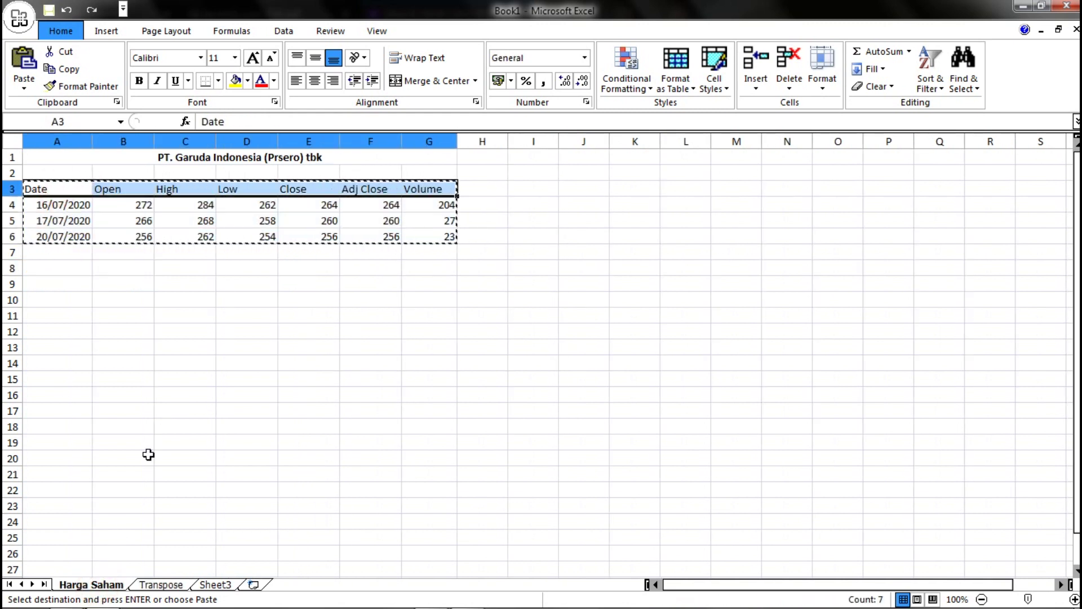
pyautogui.click(162, 585)
pyautogui.moveTo(48, 189); pyautogui.dragTo(48, 279)
pyautogui.click(139, 393)
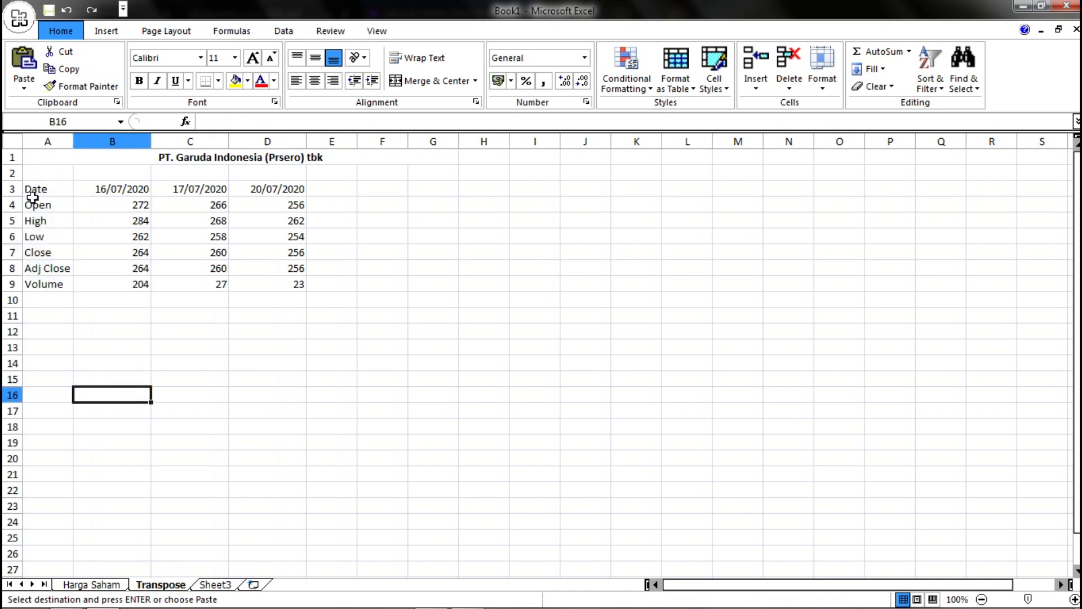
# - Mark the Open, High, Low, Adj Close and Volume rows in red font and delete their cells, shifting cells up
pyautogui.moveTo(34, 207); pyautogui.dragTo(251, 231)
pyautogui.moveTo(40, 273); pyautogui.dragTo(264, 277)
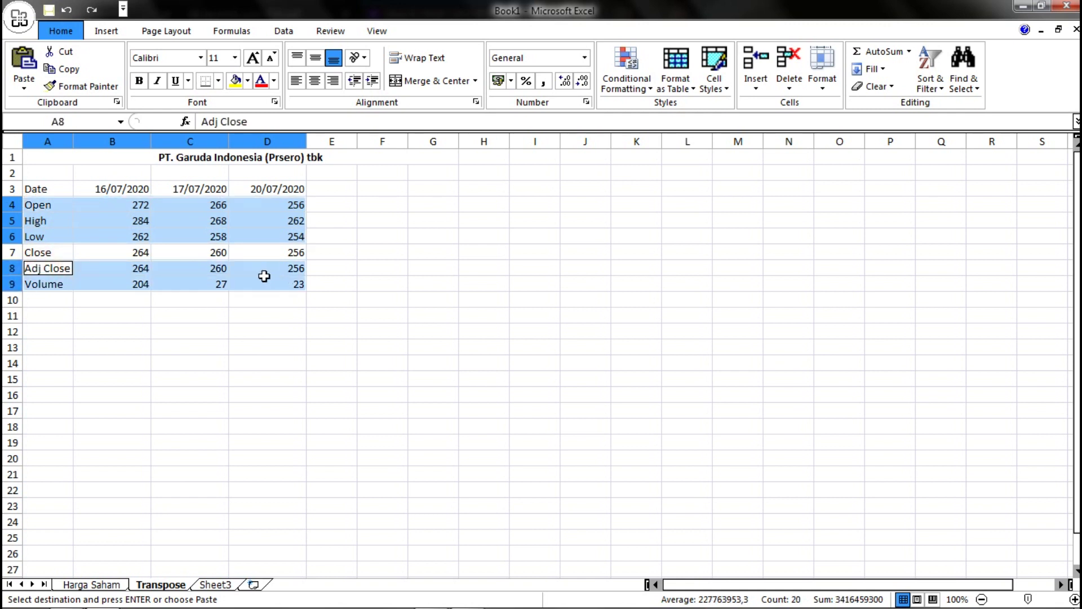
pyautogui.click(261, 81)
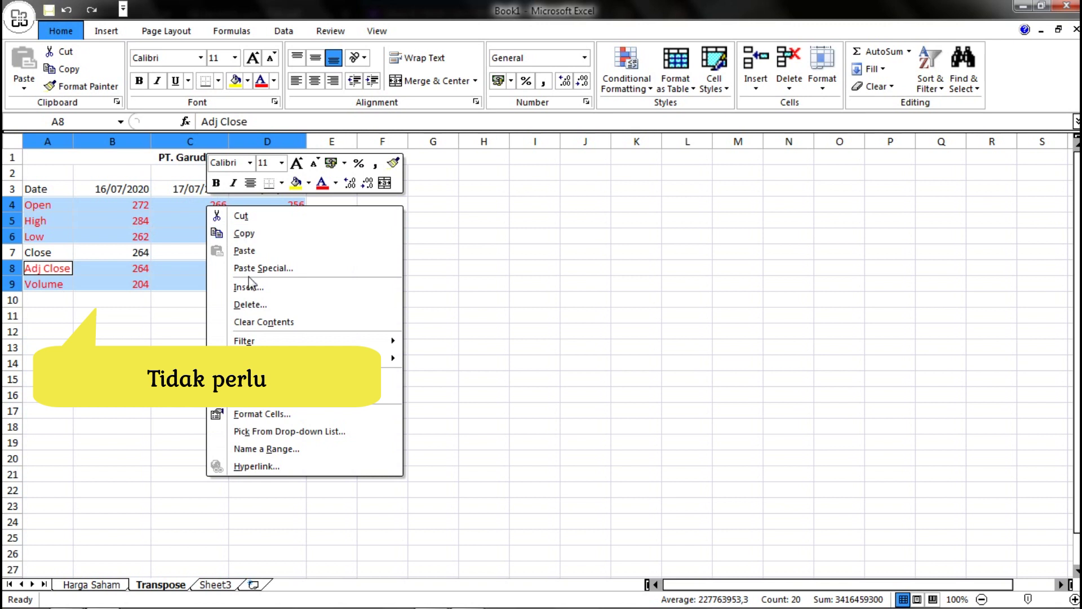
pyautogui.click(251, 305)
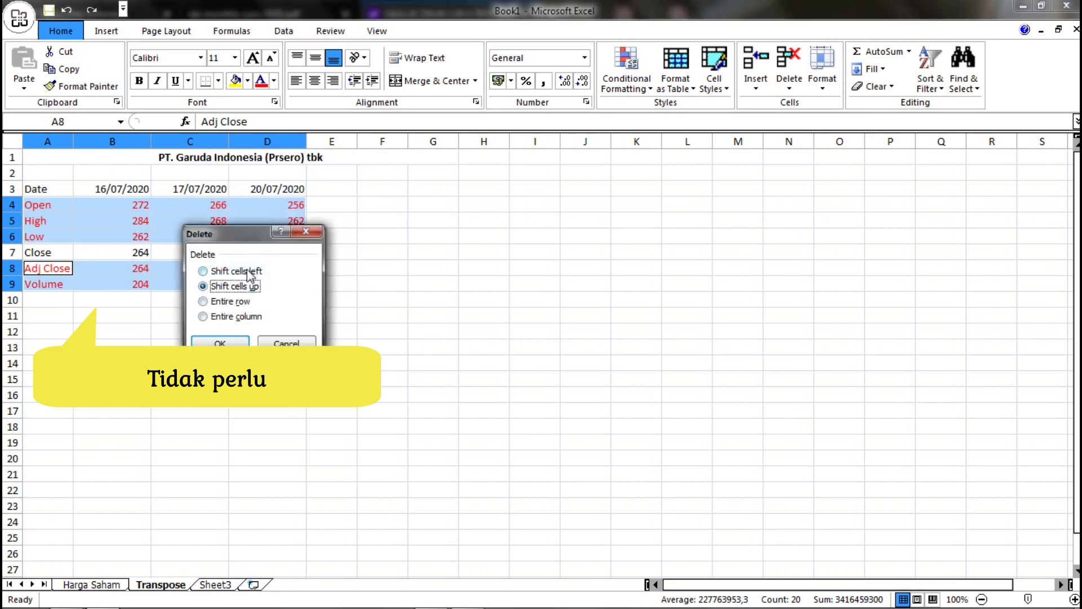
pyautogui.click(221, 340)
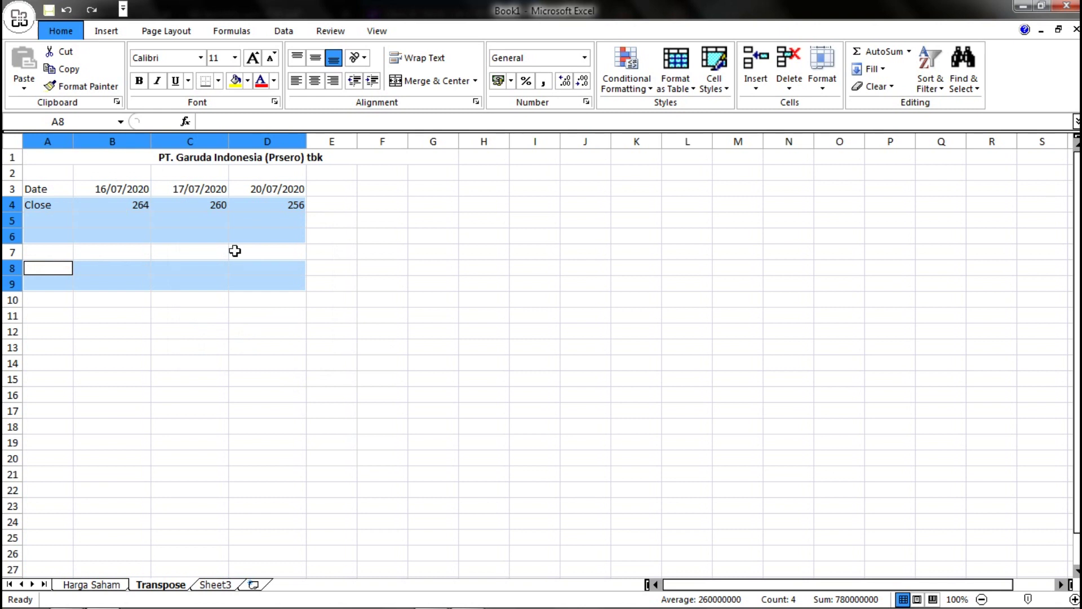
pyautogui.click(216, 317)
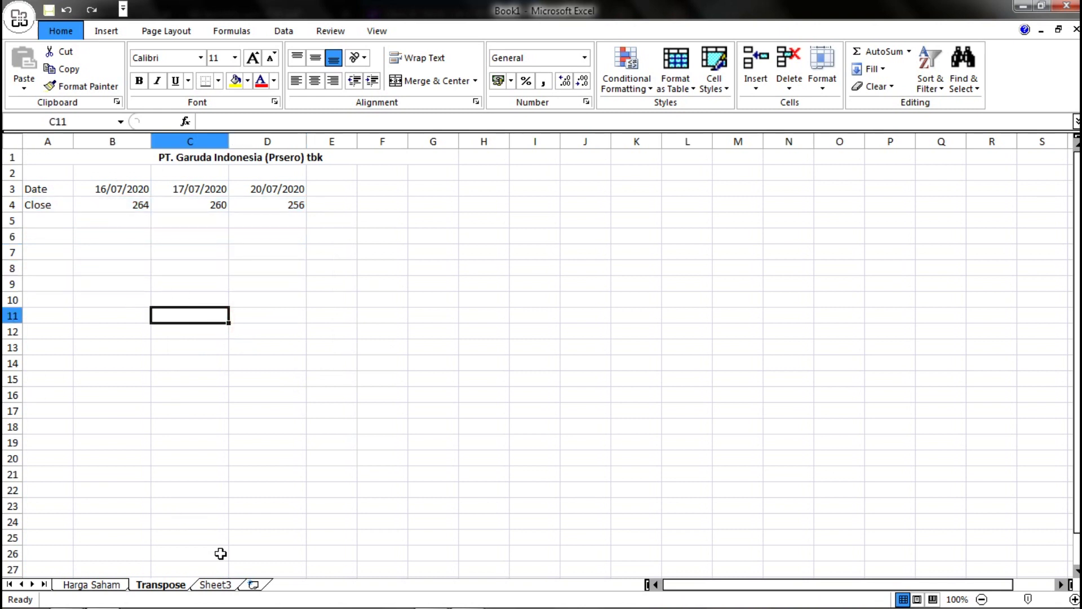
# - Rename Sheet3 as "Return Saham"
pyautogui.doubleClick(223, 585)
pyautogui.write('Retu')
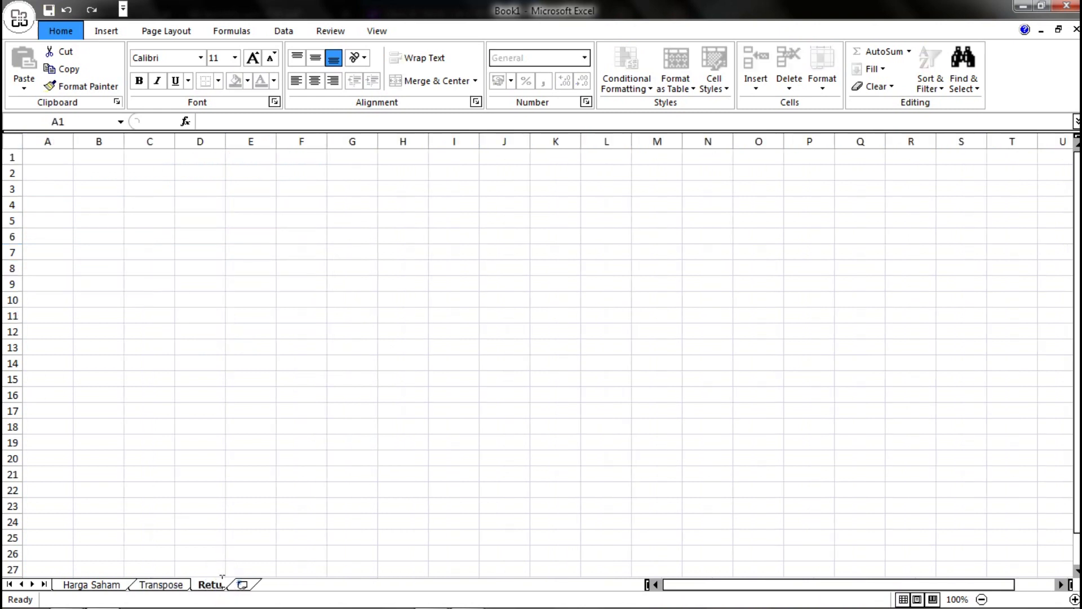
pyautogui.write('rn Saham')
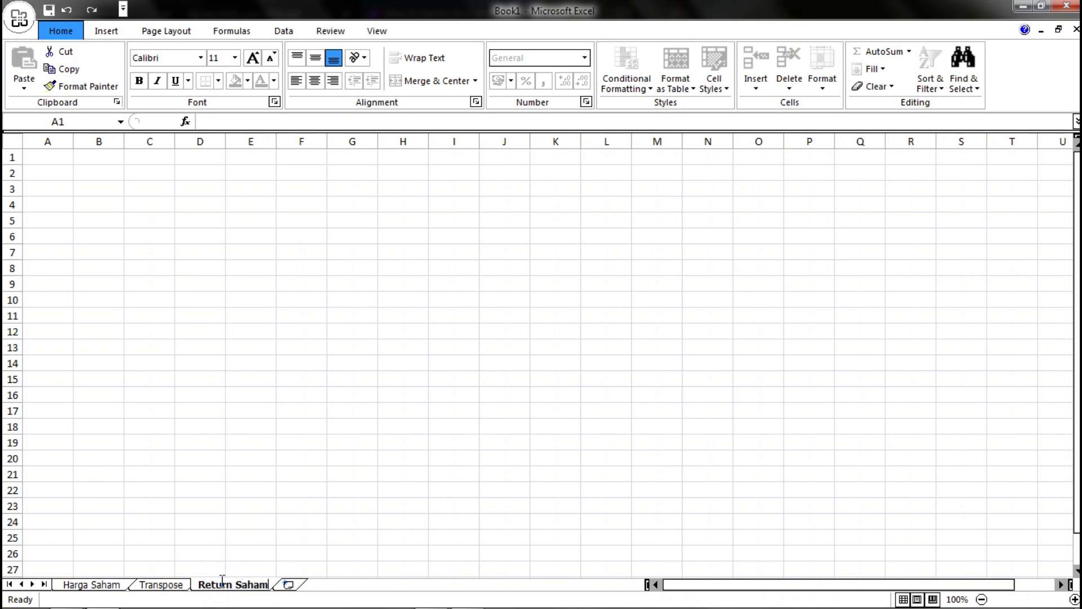
pyautogui.press('Return')
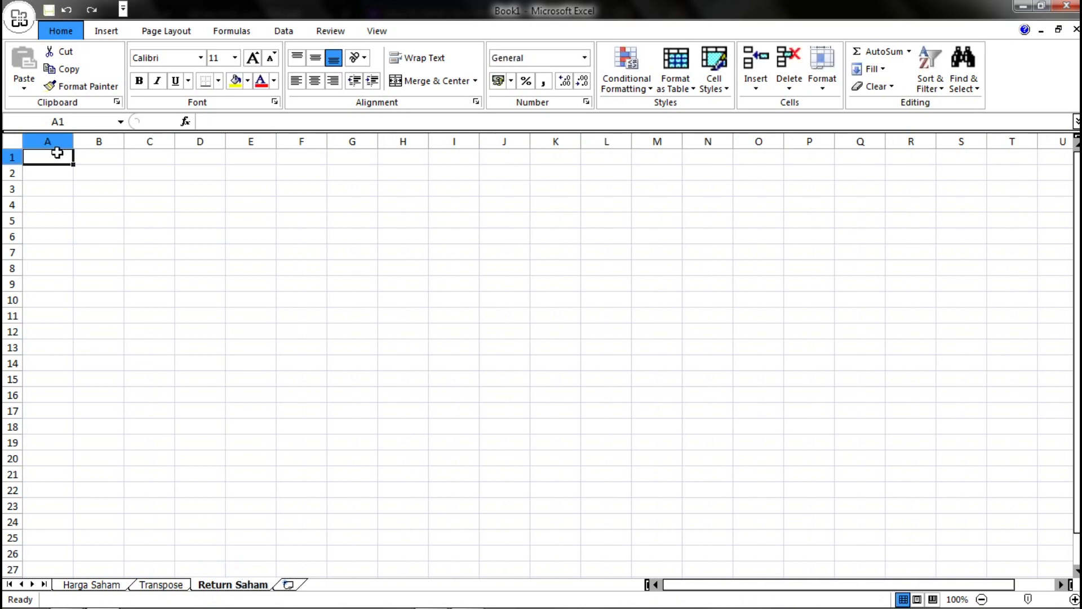
# - Copy the merged company title from the Transpose sheet into cell A1 of the Return Saham sheet
pyautogui.click(163, 584)
pyautogui.click(144, 157)
pyautogui.rightClick(144, 158)
pyautogui.click(181, 181)
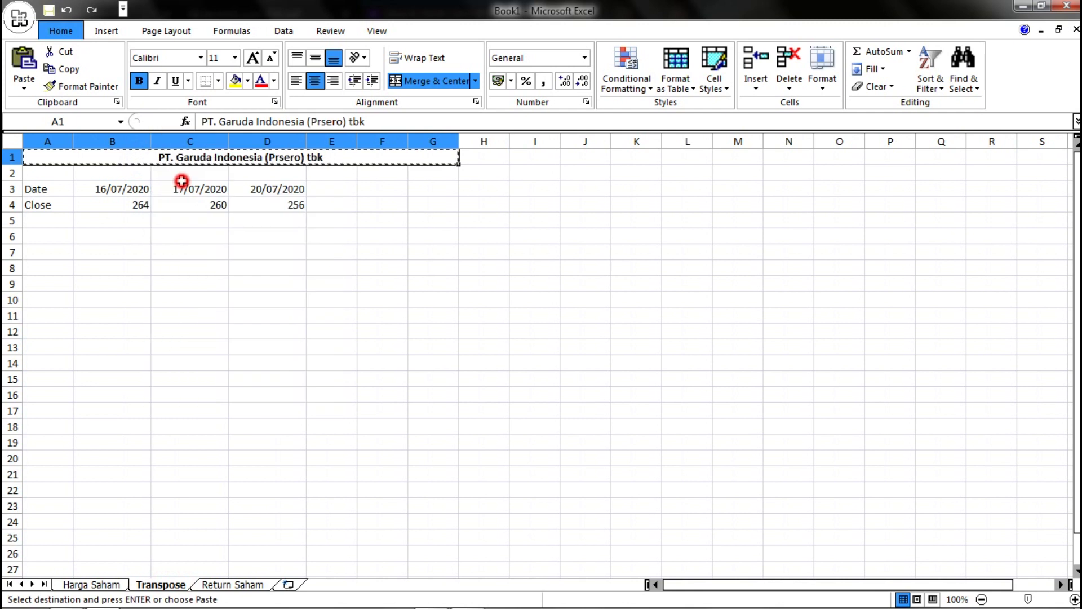
pyautogui.click(257, 584)
pyautogui.rightClick(48, 157)
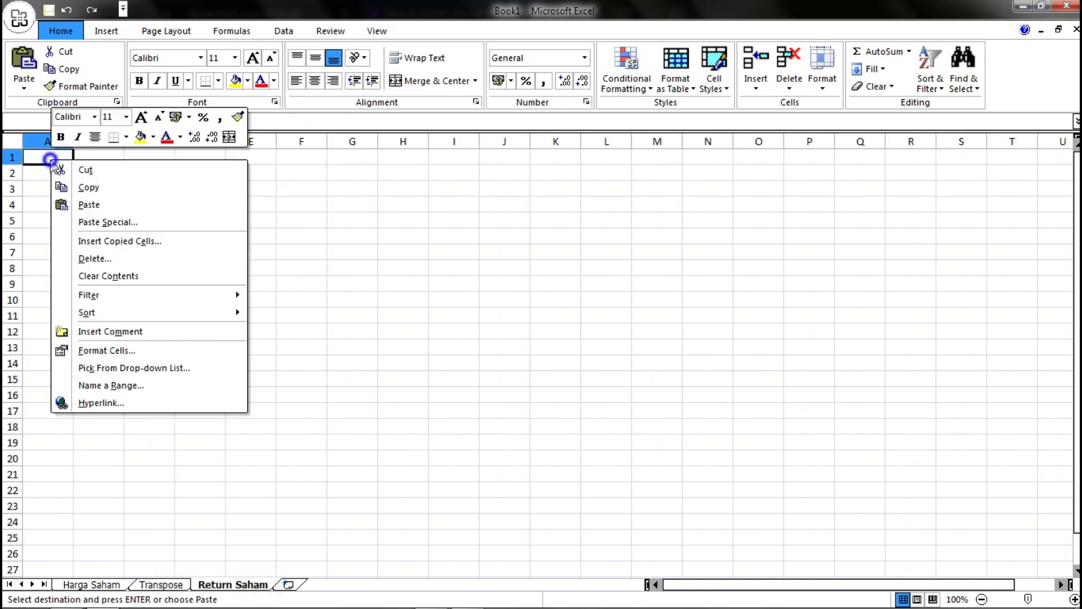
pyautogui.click(96, 205)
# - Copy the Date and Close labels in A3:A4 of the Transpose sheet to cell A3 of Return Saham
pyautogui.click(55, 191)
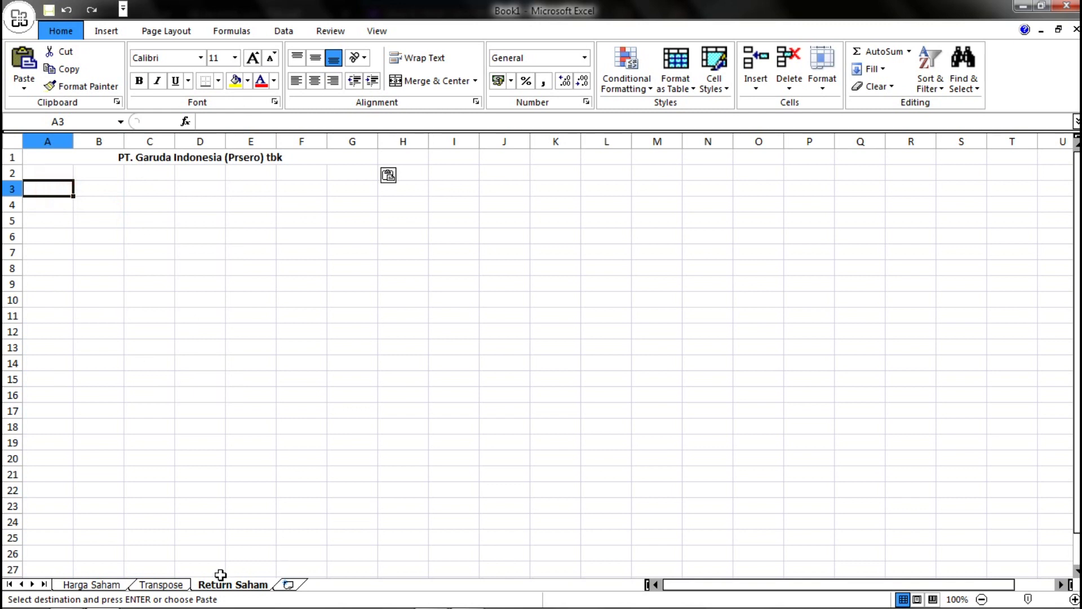
pyautogui.click(161, 584)
pyautogui.moveTo(50, 189); pyautogui.dragTo(52, 205)
pyautogui.rightClick(52, 205)
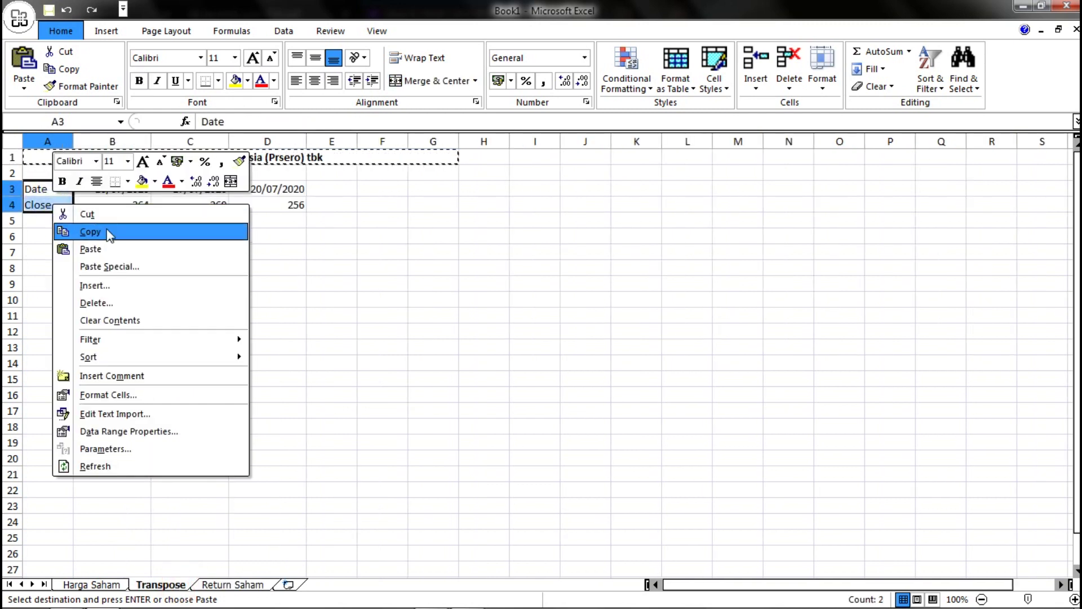
pyautogui.click(93, 233)
pyautogui.click(232, 584)
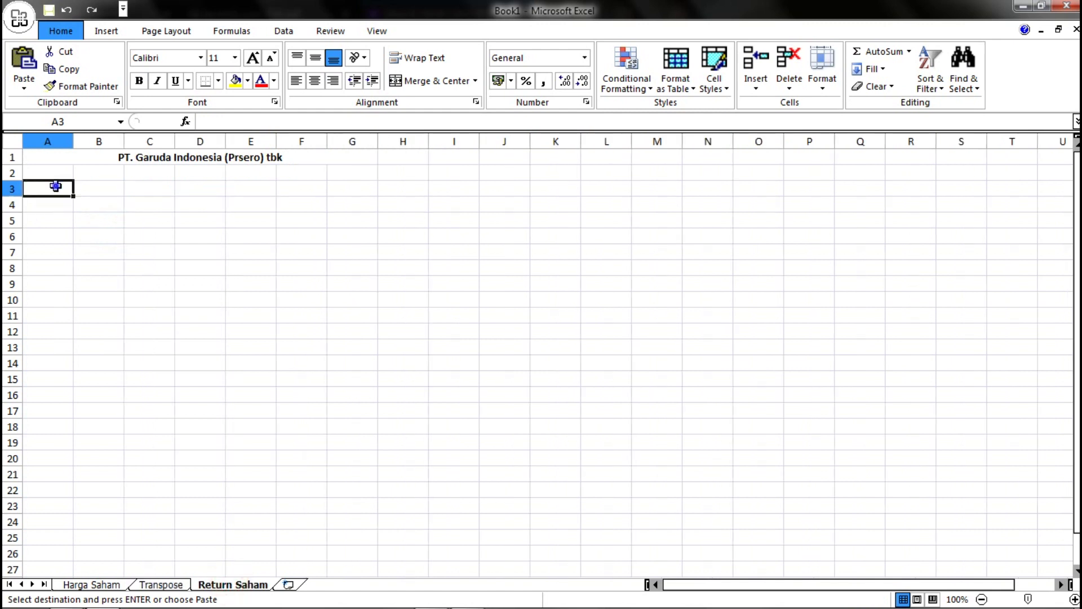
pyautogui.rightClick(55, 186)
pyautogui.click(93, 229)
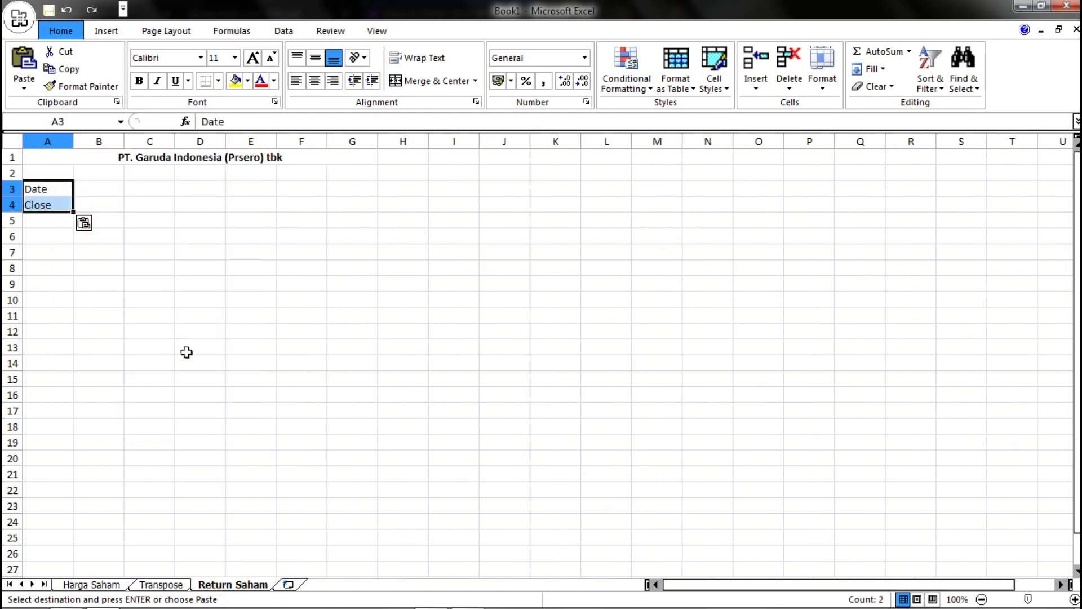
# - Enter =Transpose!B3 in cell B3 of Return Saham and fill the date formula across to D3
pyautogui.click(110, 191)
pyautogui.write('=')
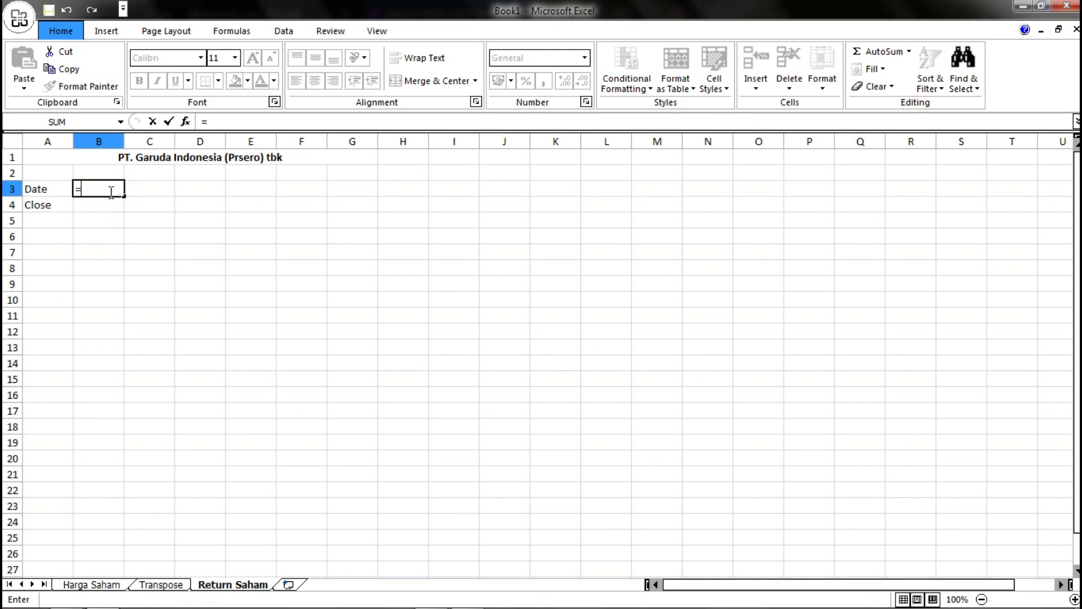
pyautogui.click(163, 584)
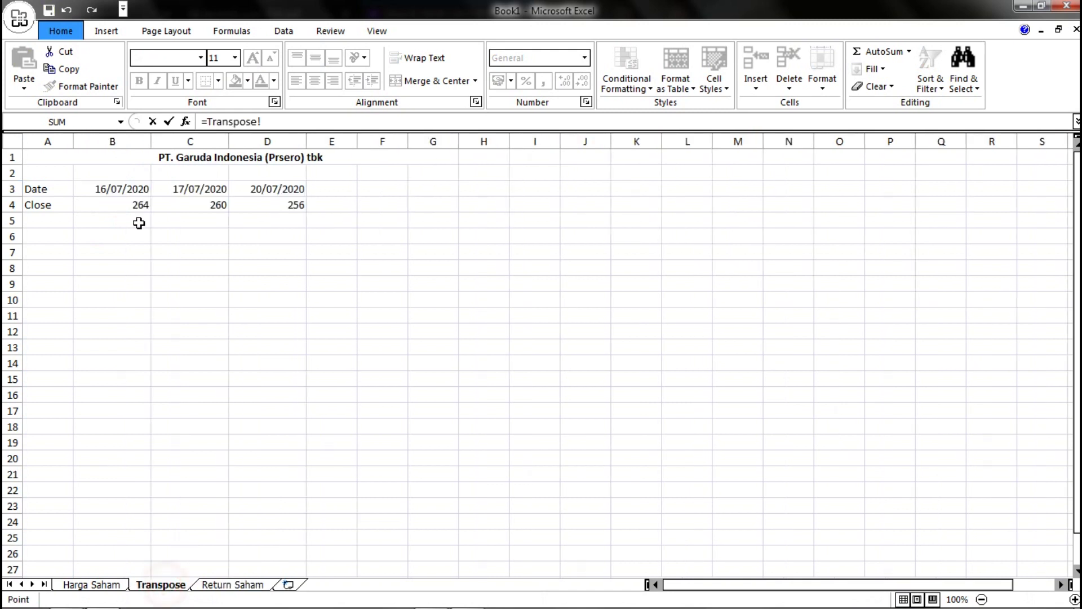
pyautogui.click(129, 184)
pyautogui.press('Return')
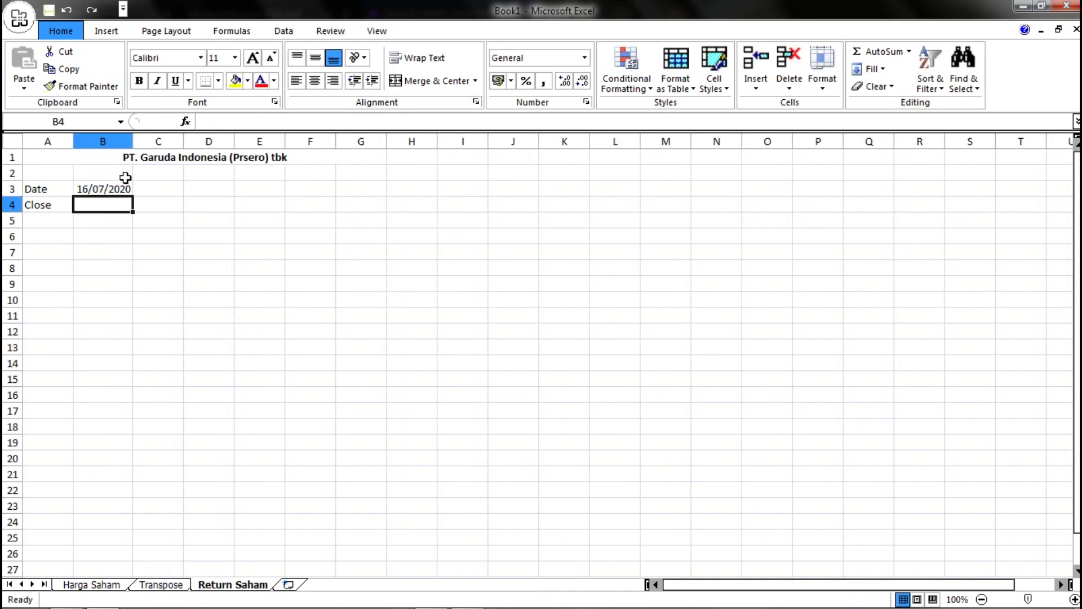
pyautogui.click(119, 188)
pyautogui.moveTo(133, 197); pyautogui.dragTo(229, 194)
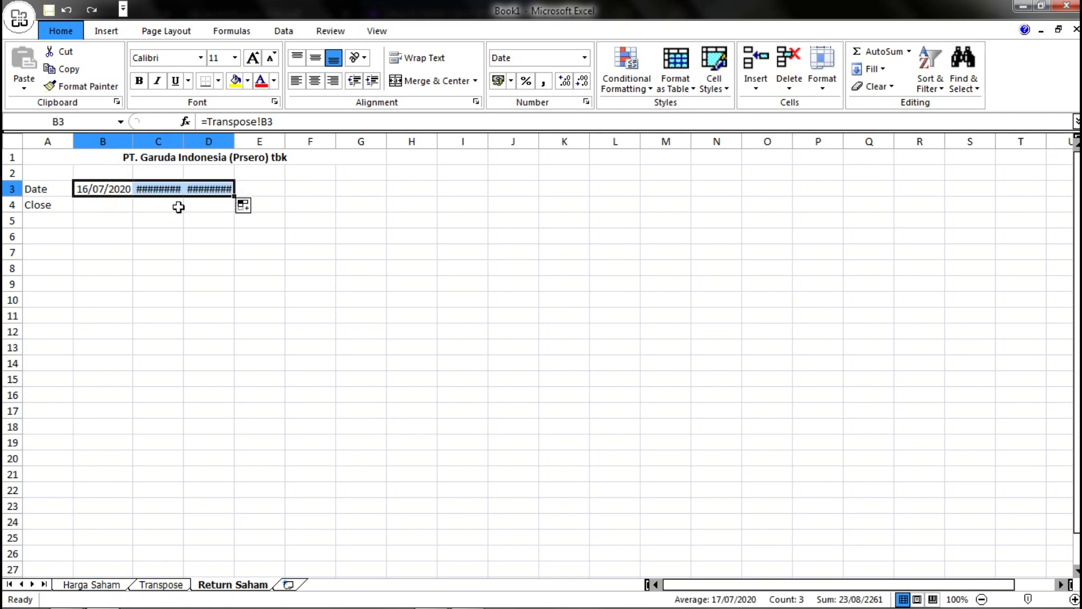
# - Widen columns B to D of the Return Saham sheet to fit their full dates
pyautogui.moveTo(108, 141); pyautogui.dragTo(243, 143)
pyautogui.click(216, 204)
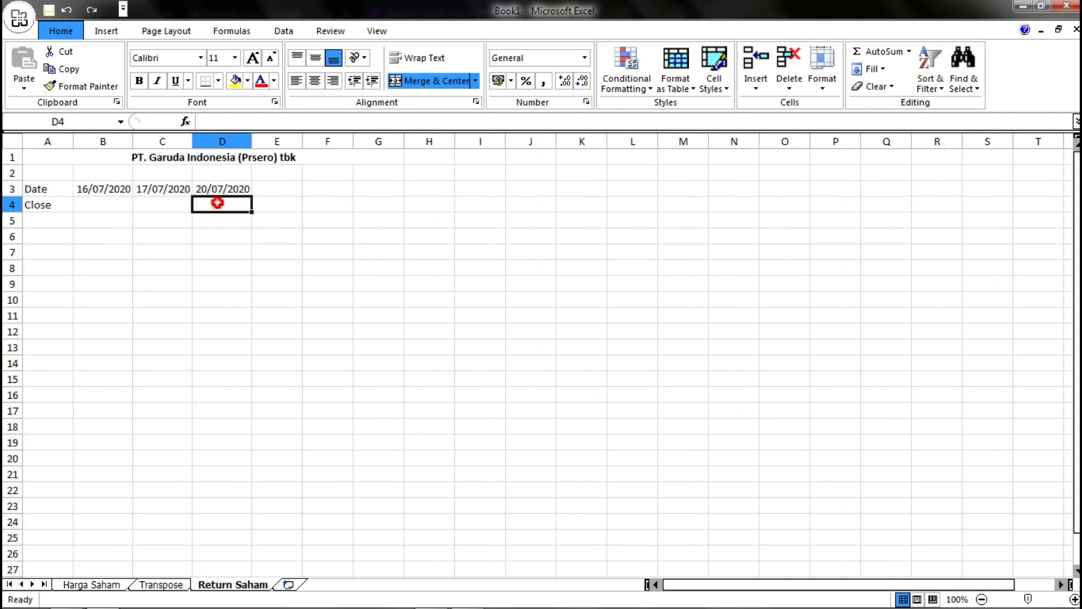
pyautogui.click(99, 206)
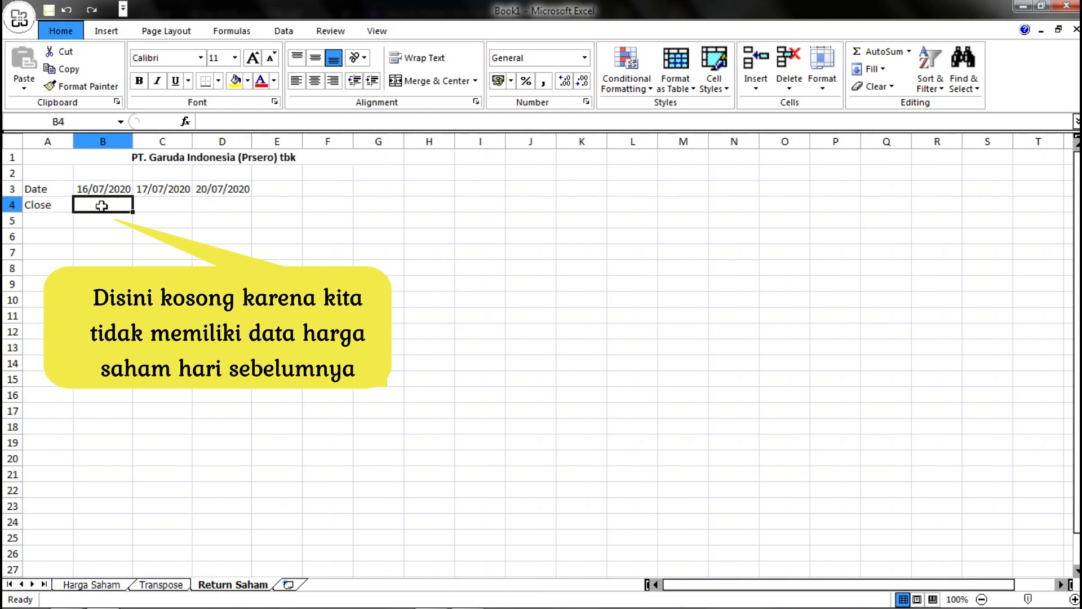
# - Enter the formula =Transpose!C4-Transpose!B4/Transpose!B4 in cell C4 of the Return Saham sheet
pyautogui.click(148, 204)
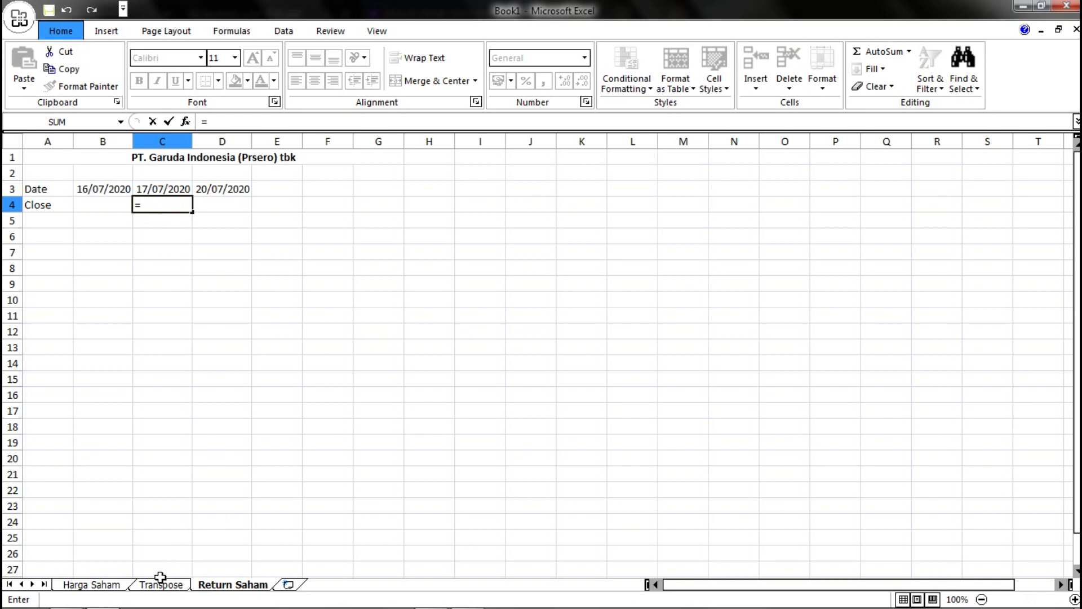
pyautogui.click(161, 578)
pyautogui.click(203, 201)
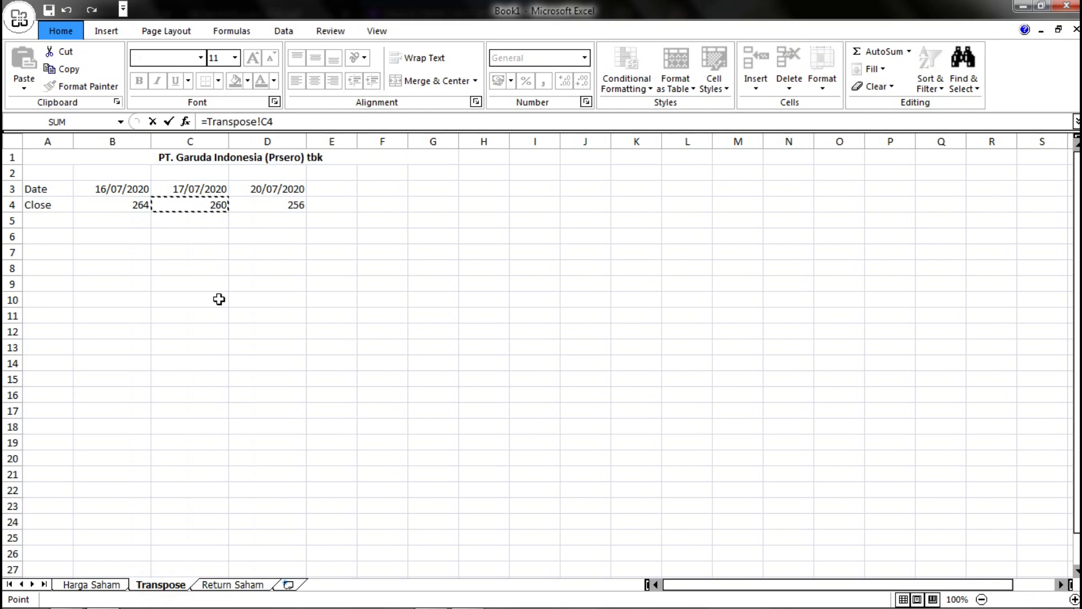
pyautogui.click(138, 205)
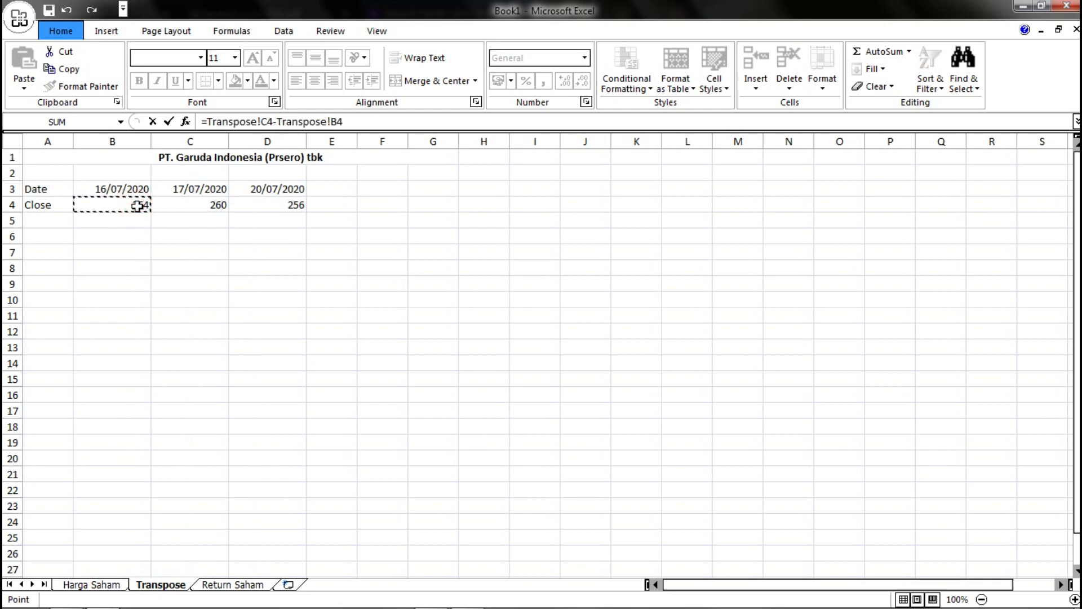
pyautogui.write('/')
pyautogui.click(138, 205)
pyautogui.press('Return')
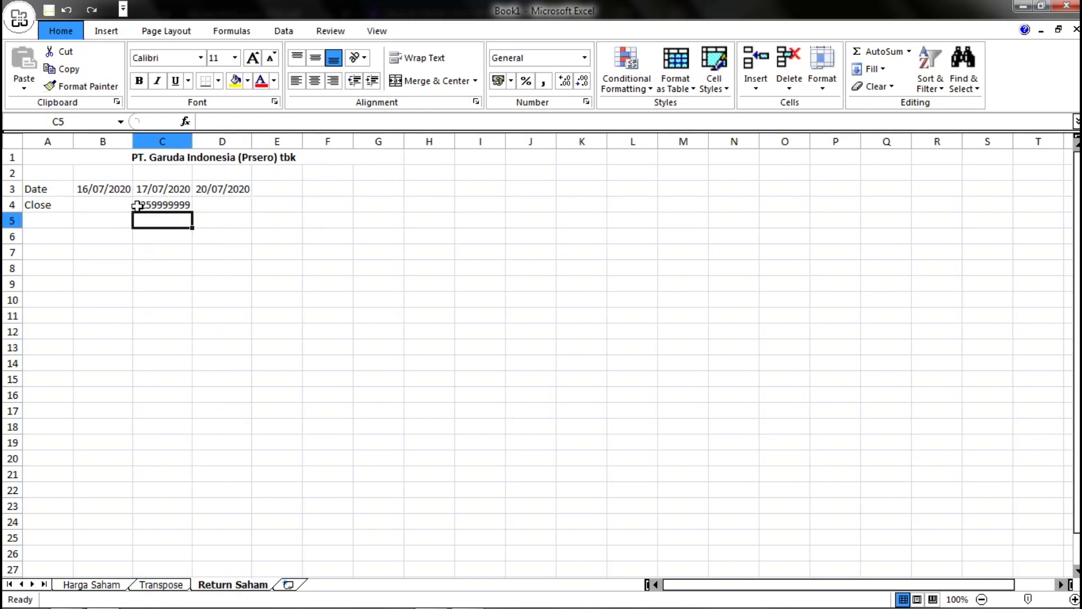
# - Enclose the subtraction in C4's formula in parentheses, making it =(Transpose!C4-Transpose!B4)/Transpose!B4
pyautogui.click(166, 206)
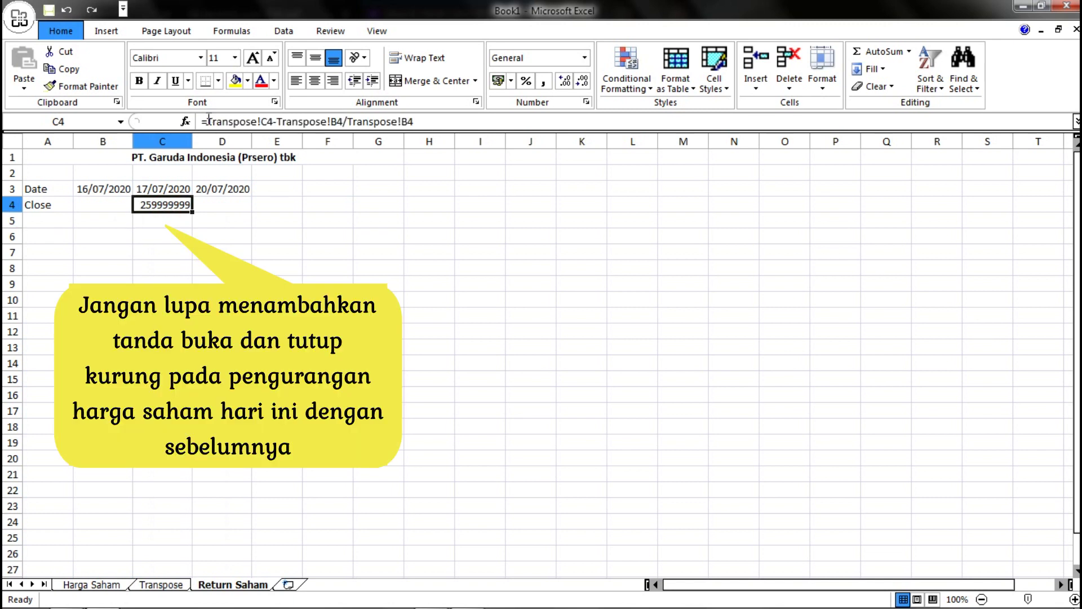
pyautogui.click(209, 122)
pyautogui.write('(')
pyautogui.press('Right')
pyautogui.press('Right')
pyautogui.press('Right')
pyautogui.press('Right')
pyautogui.press('Right')
pyautogui.press('Right')
pyautogui.press('Right')
pyautogui.press('Right')
pyautogui.press('Right')
pyautogui.press('Right')
pyautogui.press('Right')
pyautogui.press('Right')
pyautogui.press('Right')
pyautogui.press('Right')
pyautogui.press('Right')
pyautogui.press('Right')
pyautogui.press('Right')
pyautogui.press('Right')
pyautogui.press('Right')
pyautogui.press('Right')
pyautogui.press('Right')
pyautogui.press('Right')
pyautogui.press('Right')
pyautogui.press('Right')
pyautogui.press('Right')
pyautogui.press('Right')
pyautogui.write(')')
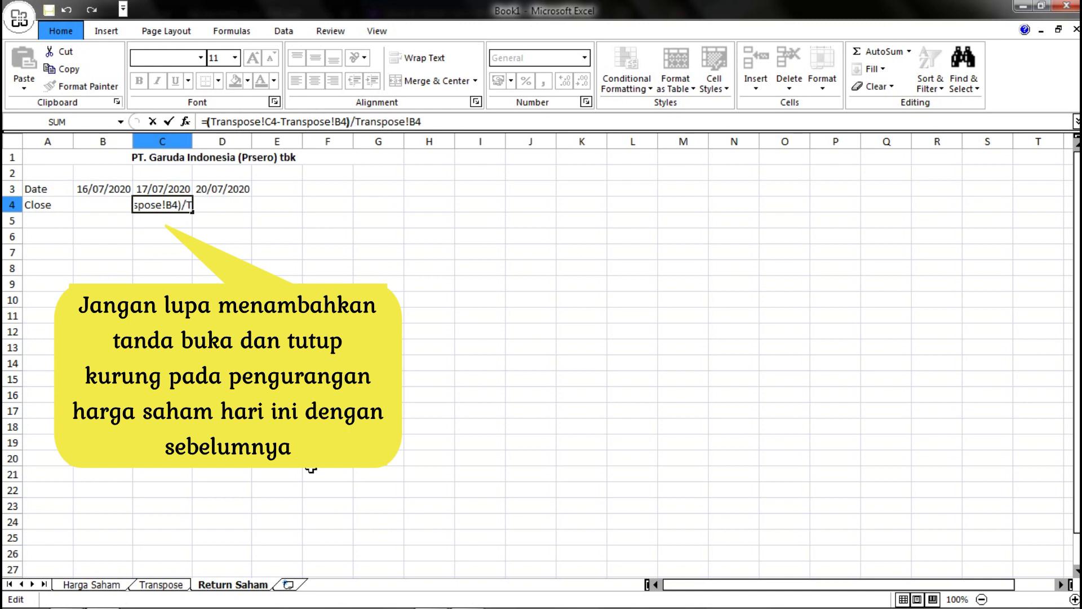
pyautogui.press('Return')
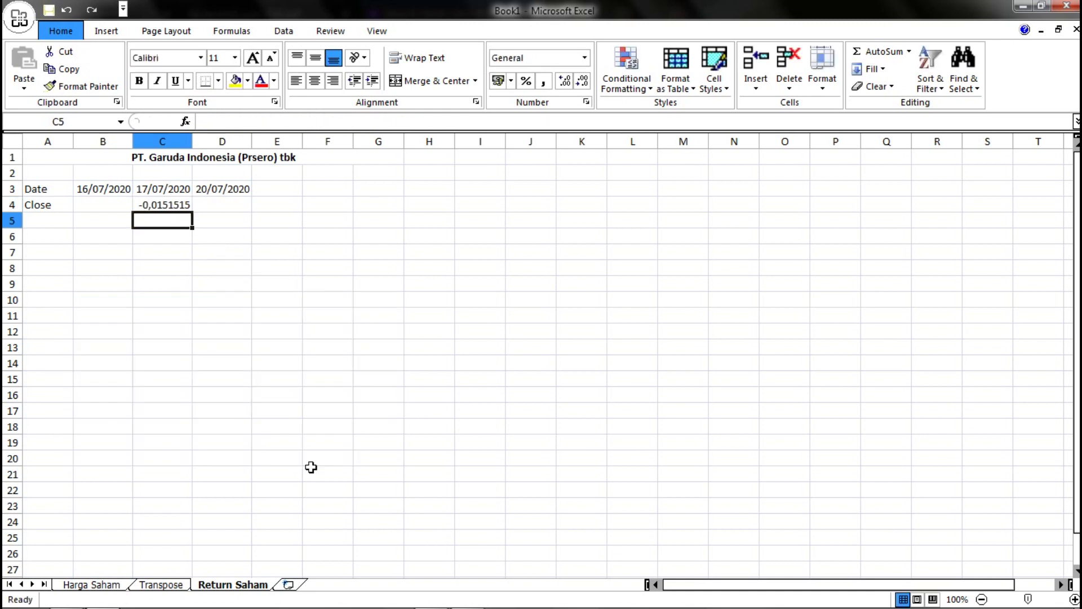
# - Reduce the return in C4 to four decimal places and fill its formula across to D4
pyautogui.click(172, 203)
pyautogui.click(581, 83)
pyautogui.click(581, 82)
pyautogui.click(581, 82)
pyautogui.click(581, 83)
pyautogui.click(581, 82)
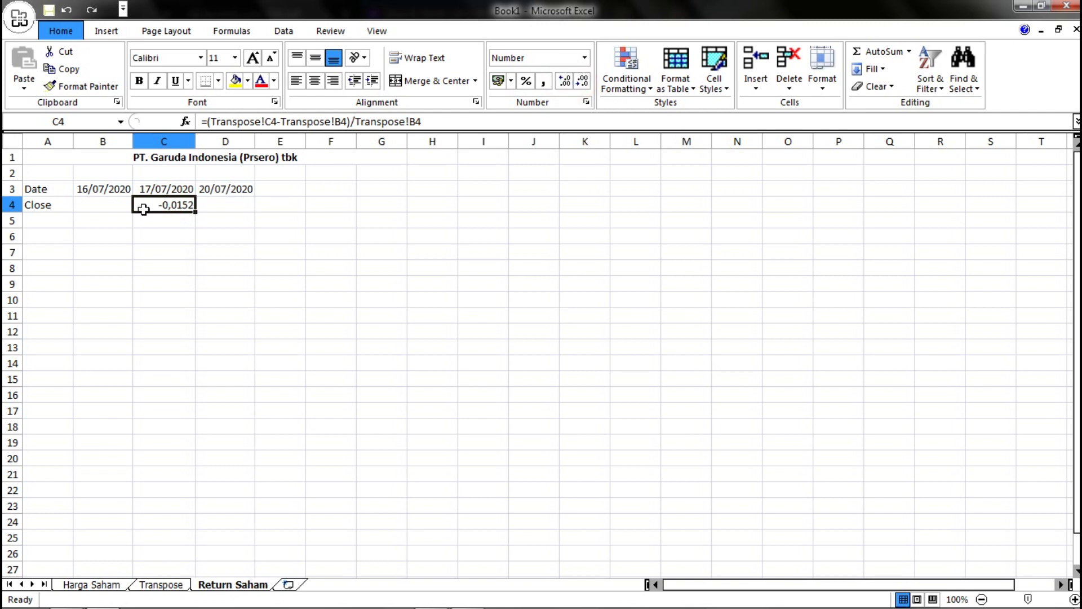
pyautogui.moveTo(196, 211); pyautogui.dragTo(254, 210)
pyautogui.click(225, 302)
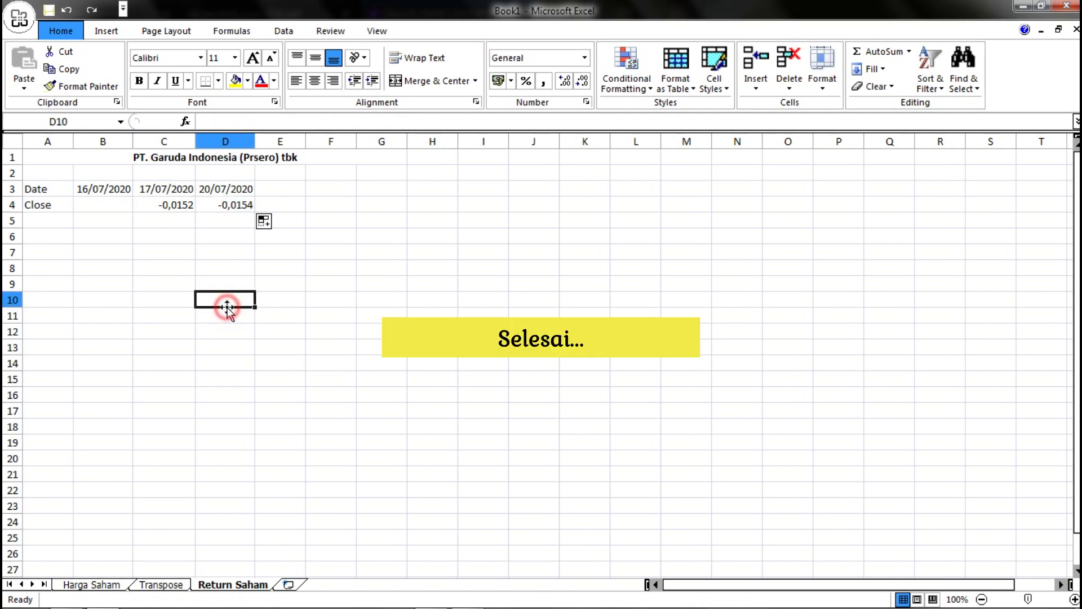